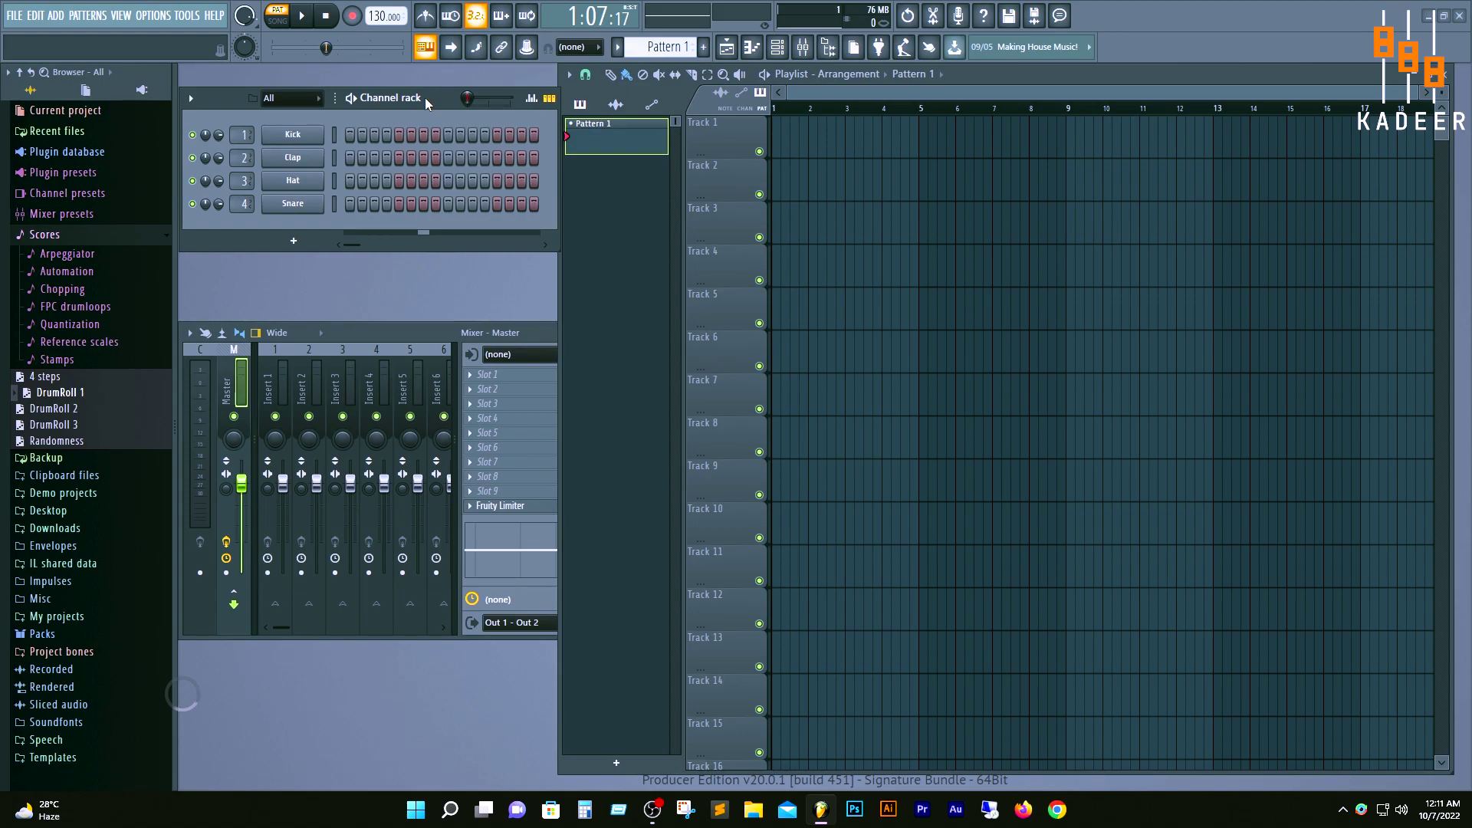
left_click_drag(425, 98, 425, 97)
left_click_drag(1060, 75, 1063, 73)
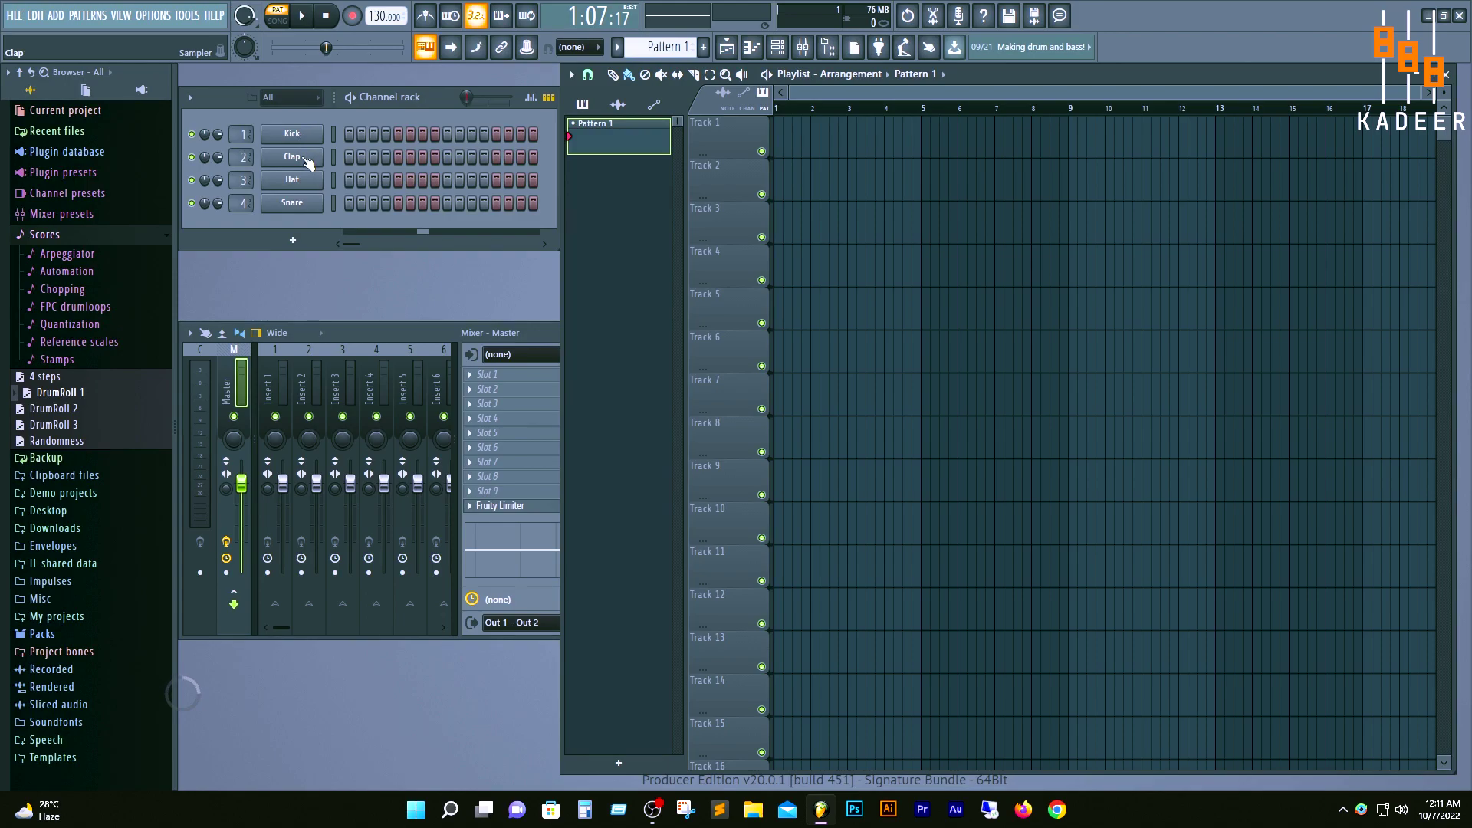
Step: Add a Fruit Kick generator as a new channel in the channel rack, audition a few notes, and close its plugin window
left_click(880, 49)
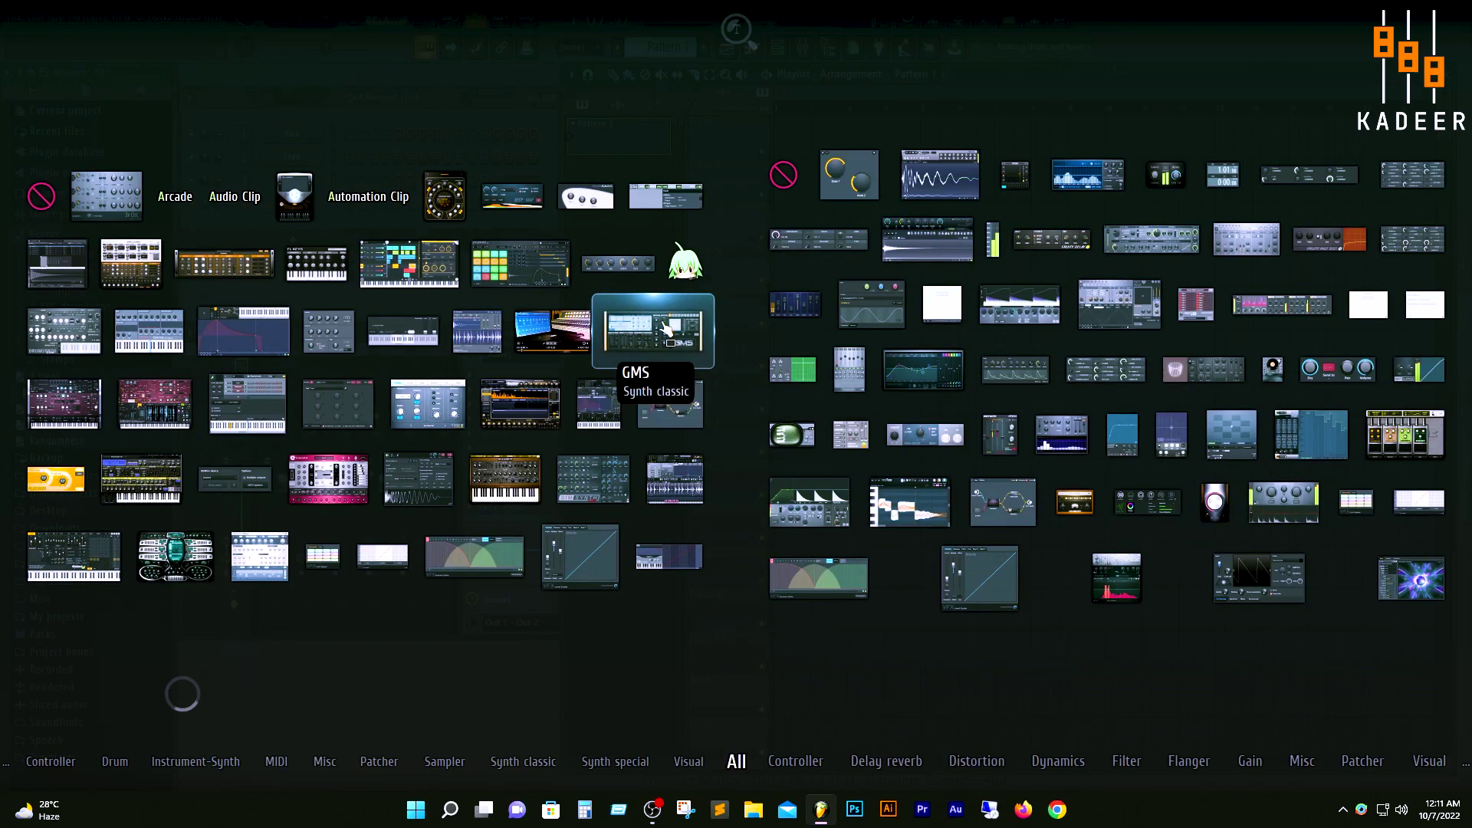
left_click_drag(618, 266, 296, 230)
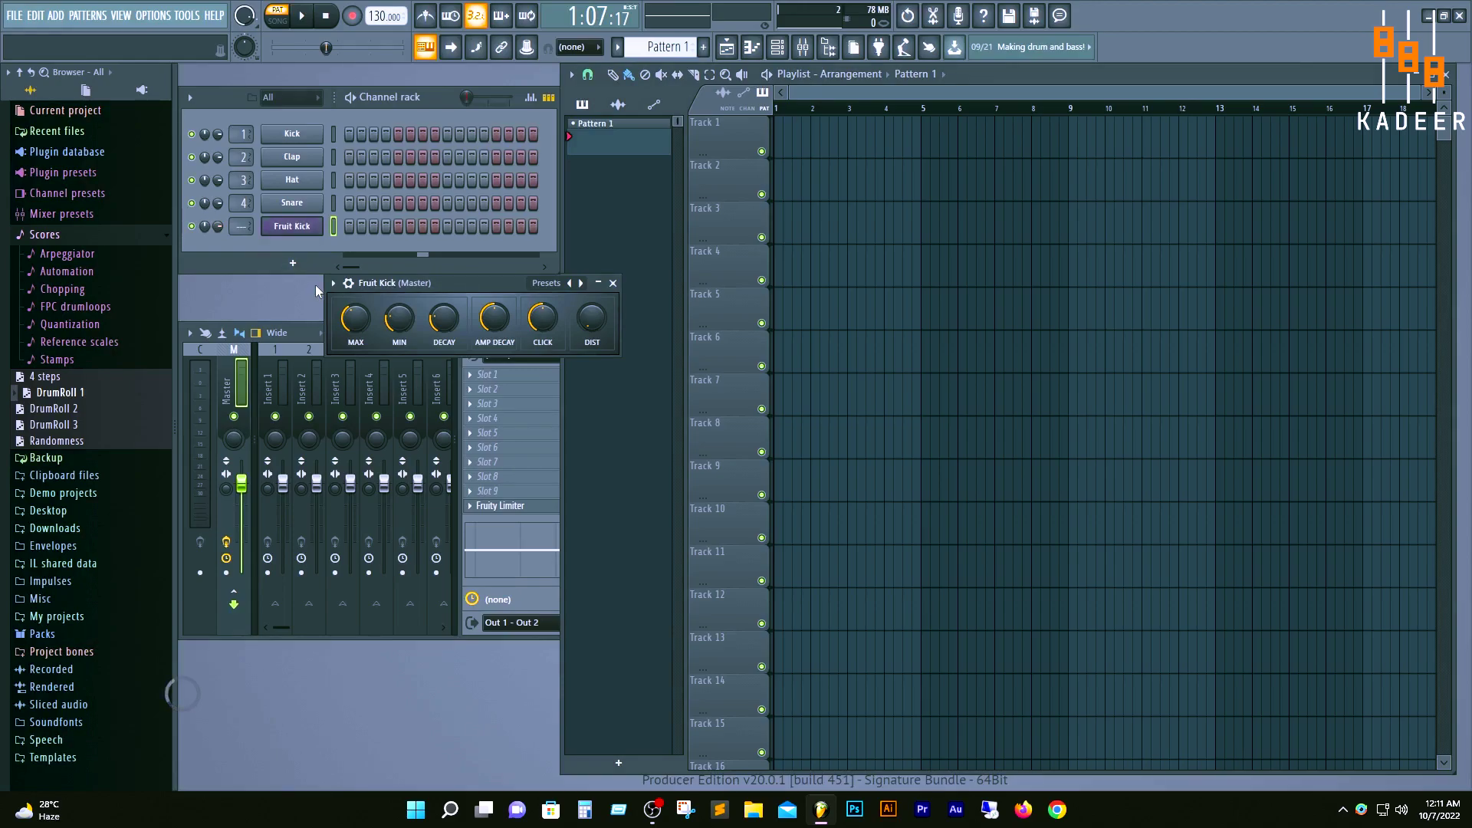
key("b")
key("v")
key("v")
left_click(612, 283)
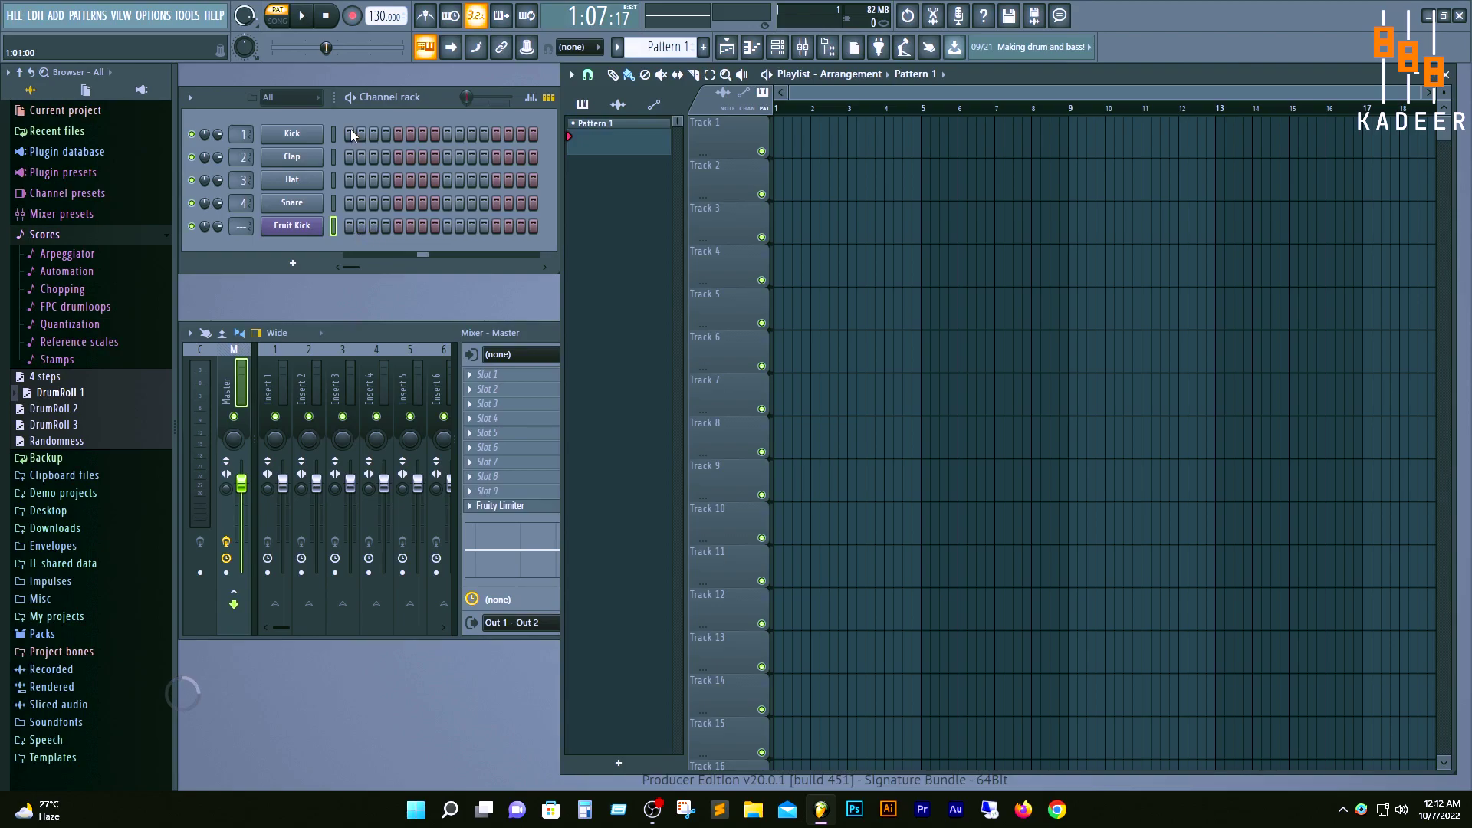
Step: Delete the Fruit Kick channel from the channel rack
right_click(310, 226)
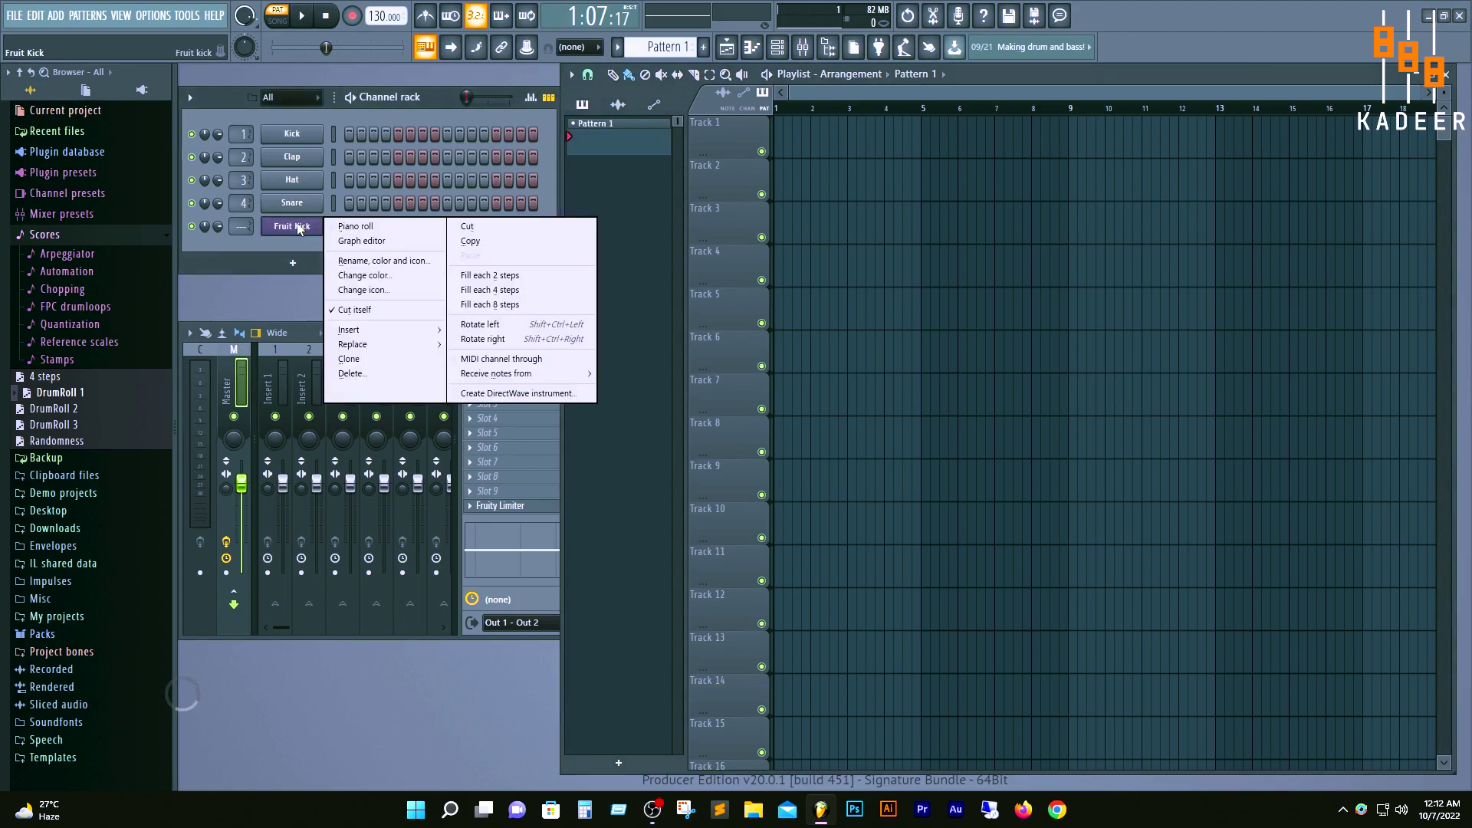
left_click(391, 373)
left_click(813, 444)
Step: Paint Pattern 1 clips on Track 1 from bar 1 through bar 11 as a trial and erase them again
left_click_drag(786, 137, 1174, 131)
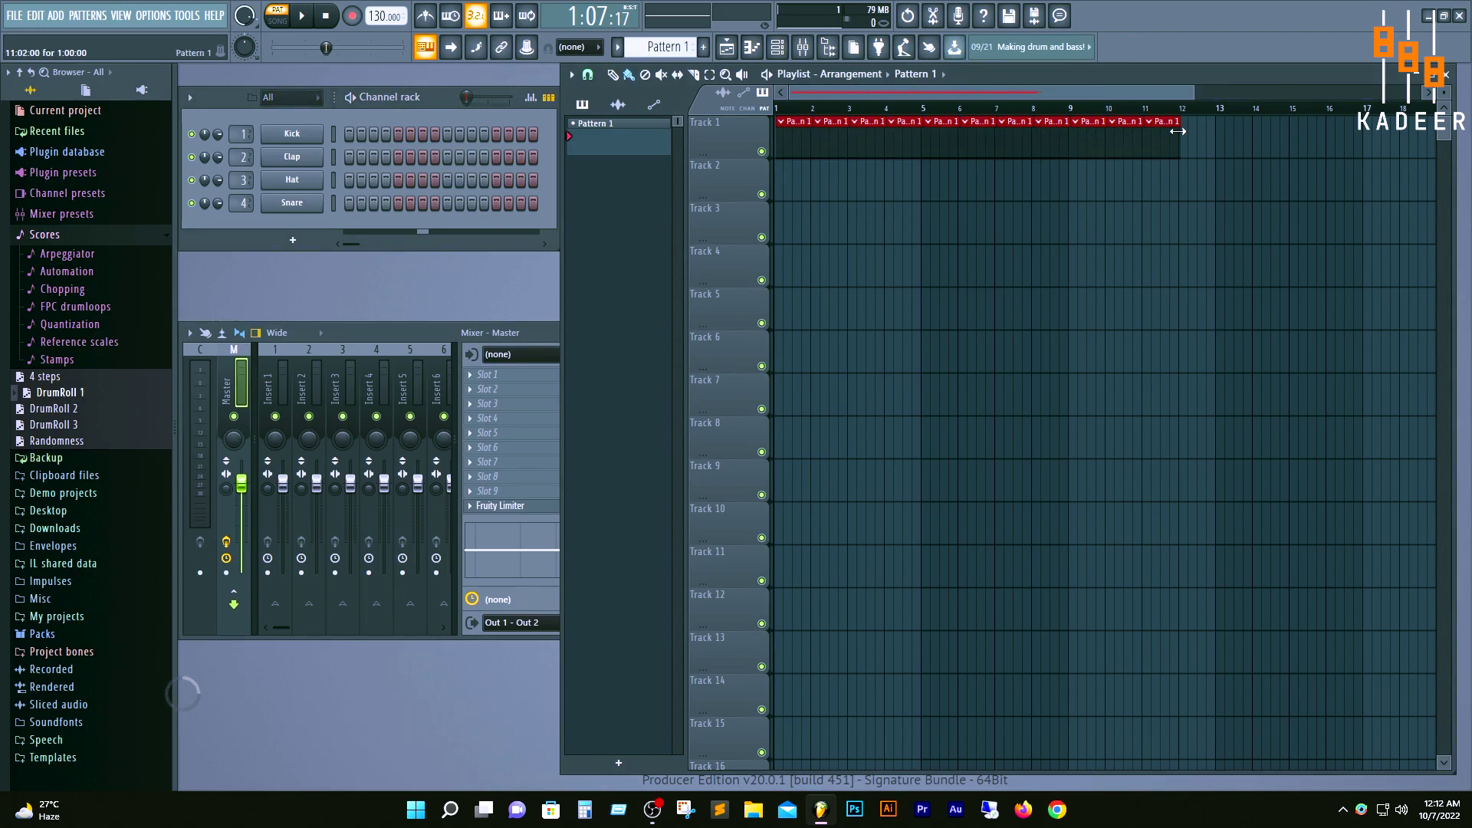
left_click_drag(1224, 142, 772, 144)
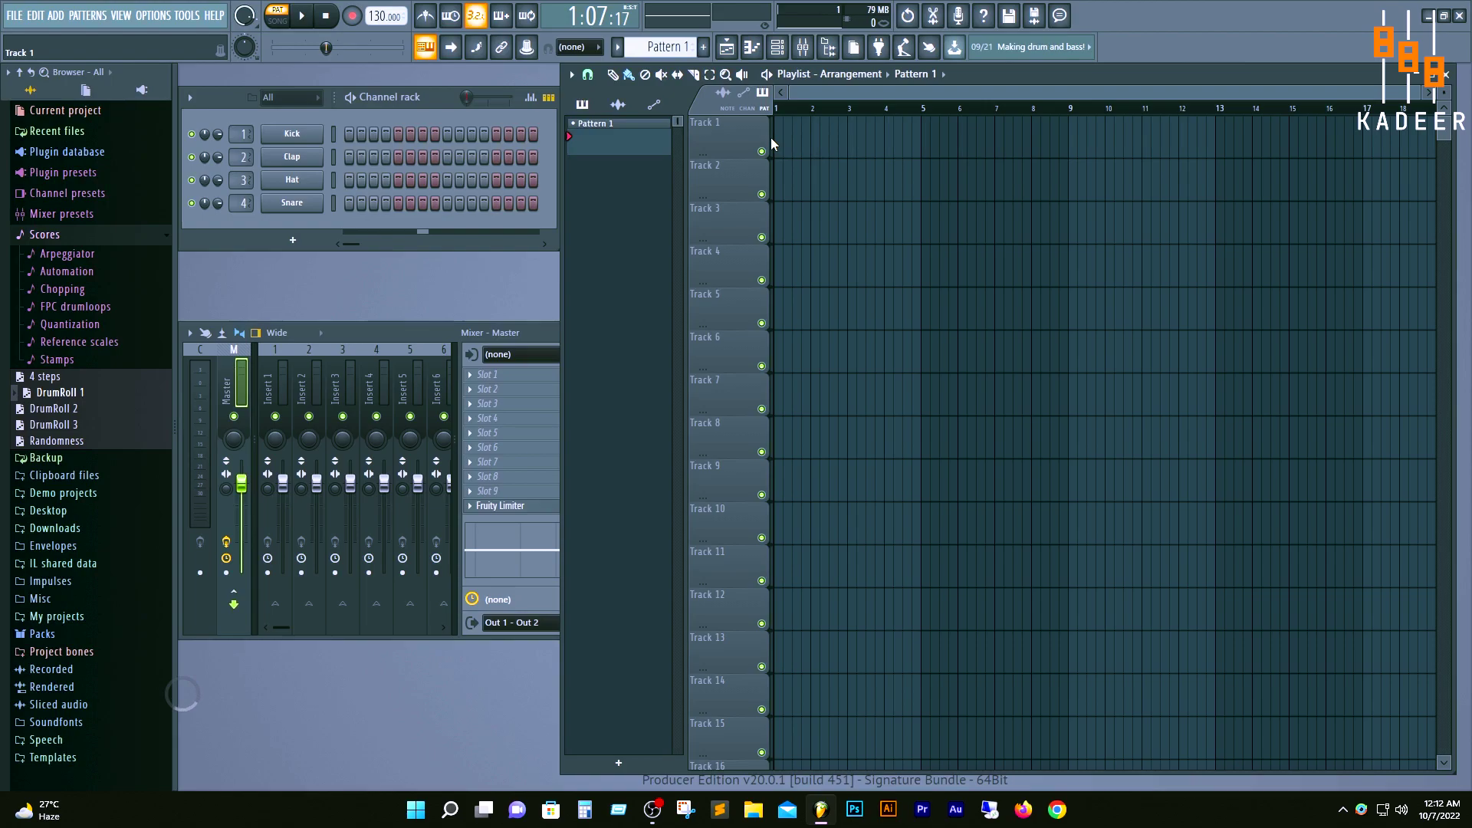
Step: Switch playback back and forth between song and pattern mode, finishing in pattern mode
left_click(278, 25)
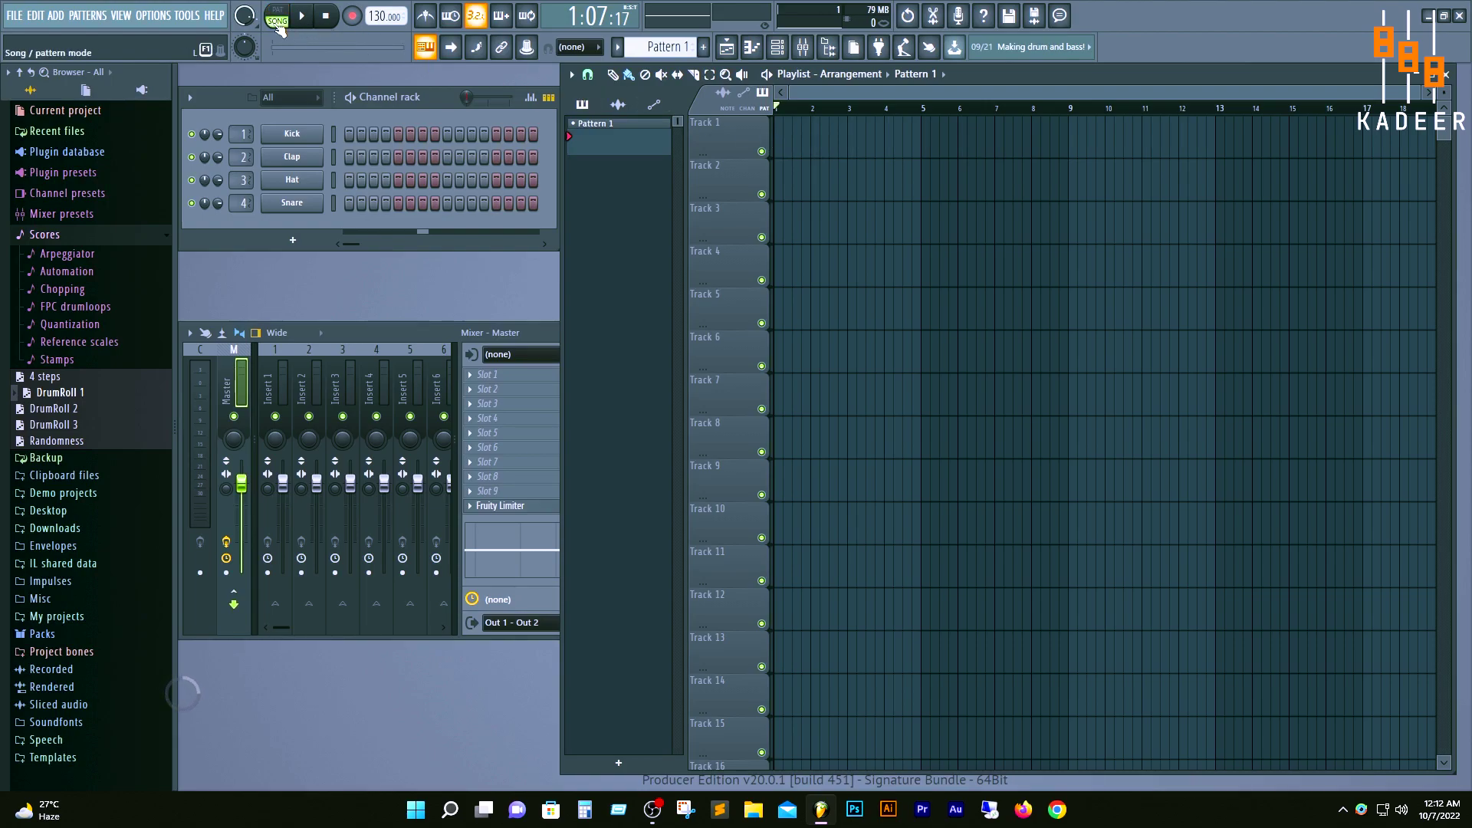
left_click(278, 20)
left_click(279, 23)
left_click(279, 23)
left_click(280, 21)
left_click(279, 19)
left_click(281, 22)
left_click(281, 22)
left_click(278, 12)
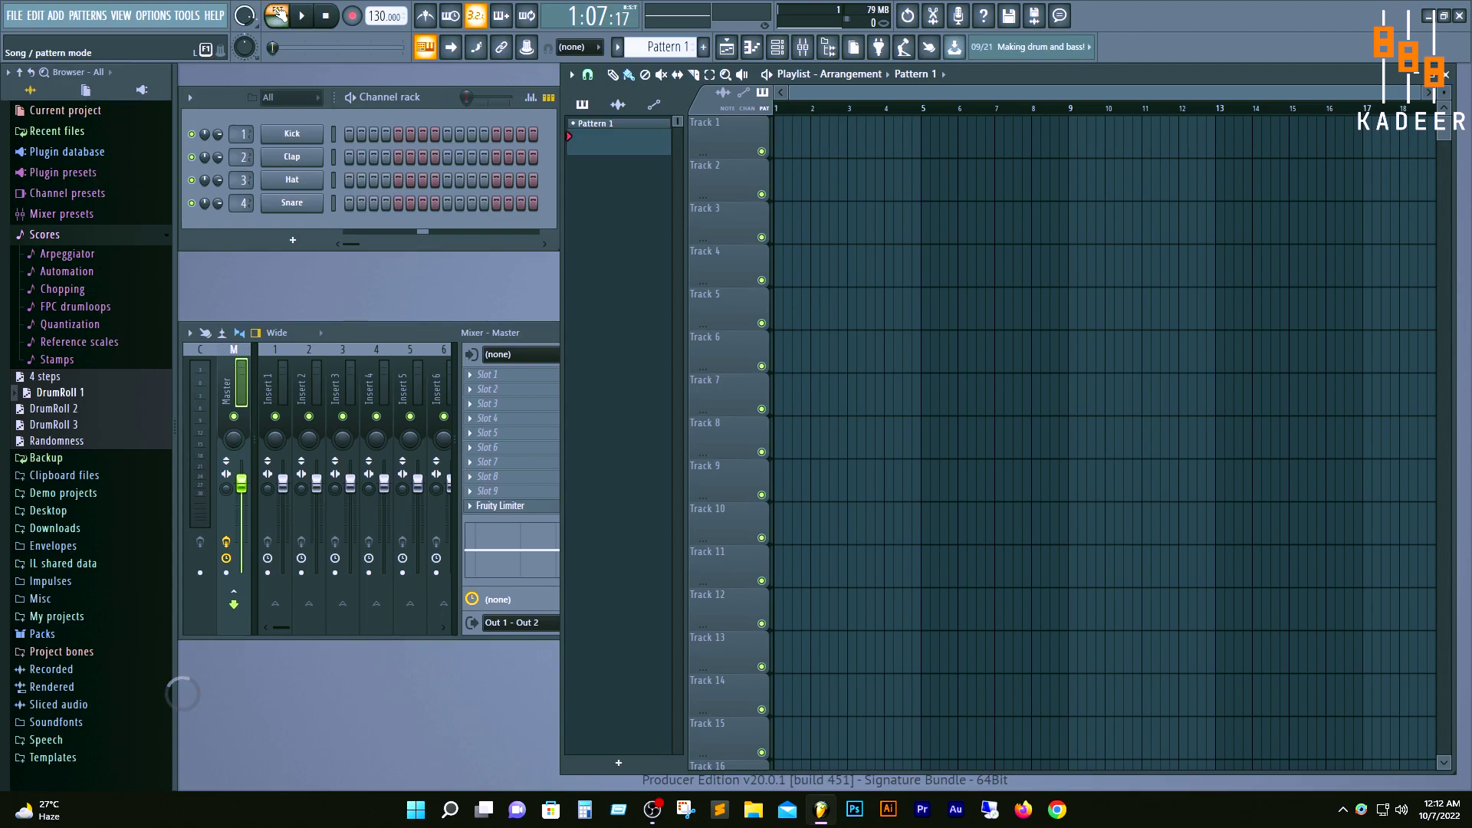
Step: Program Kick hits on steps 1 and 9 of Pattern 1 and start pattern playback
left_click(351, 133)
left_click(448, 133)
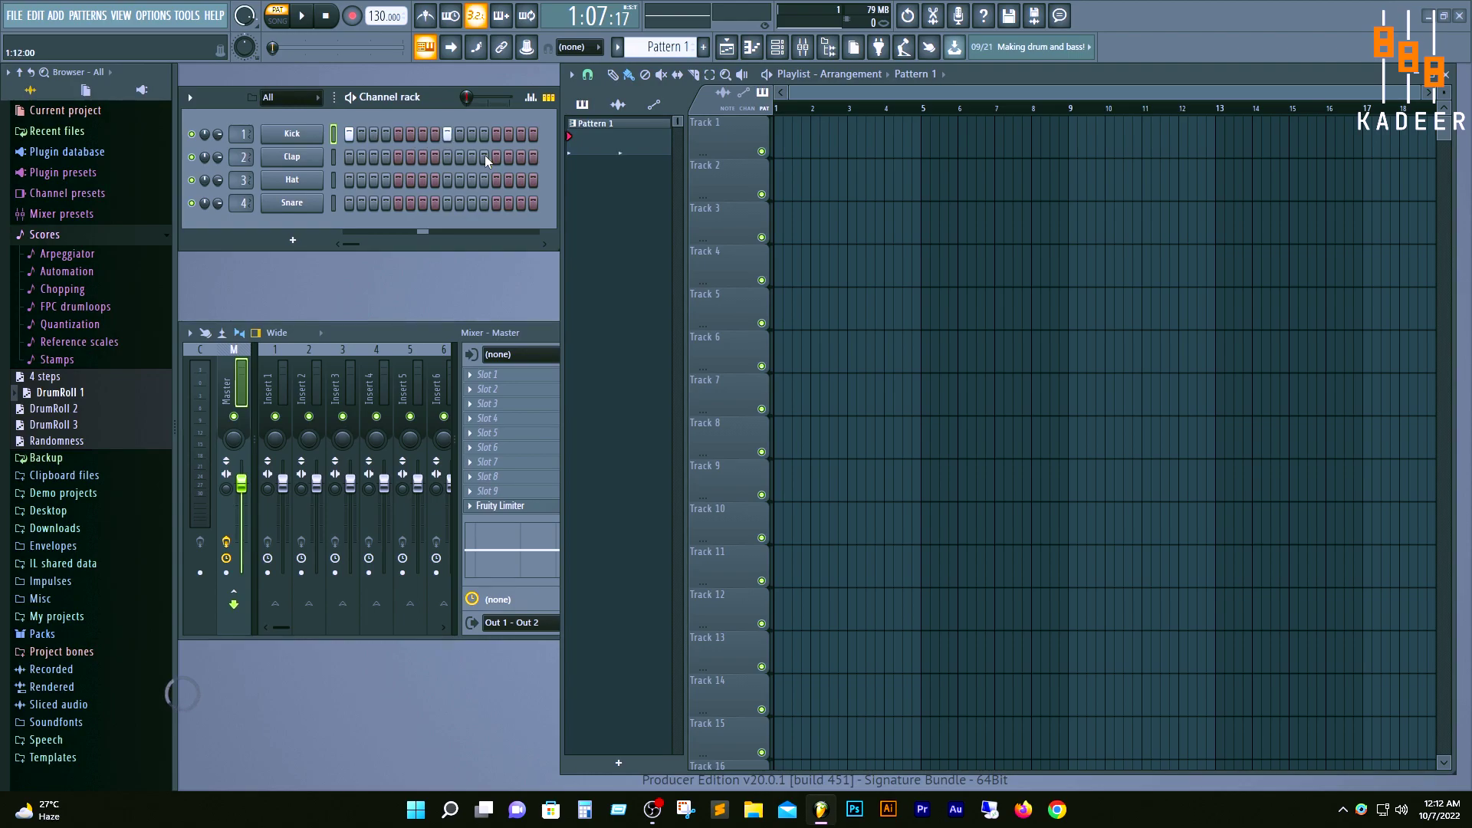
key("space")
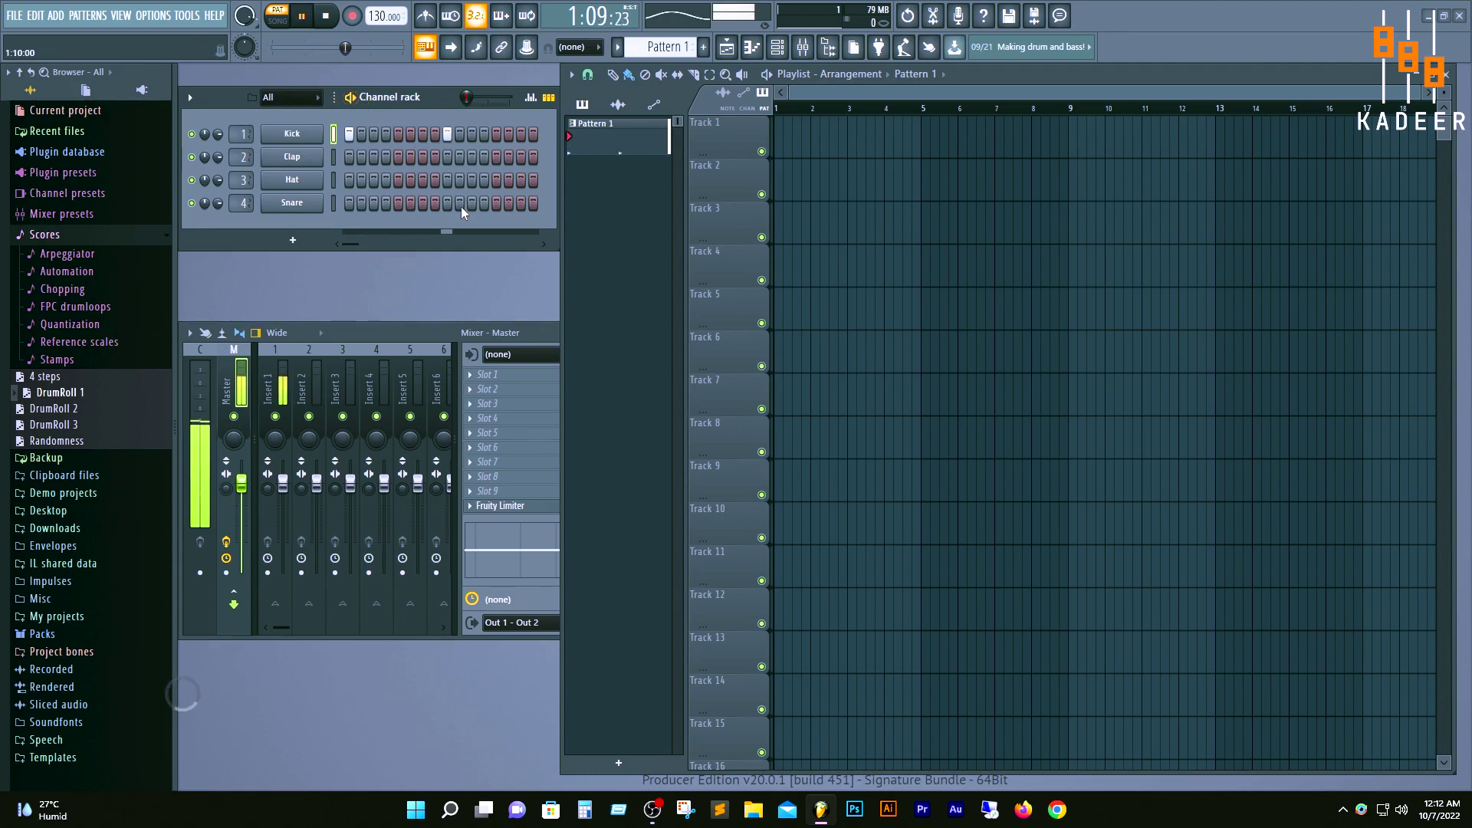
Step: Program Hat hits on steps 1 to 4 and 13 to 16 of Pattern 1
left_click(349, 181)
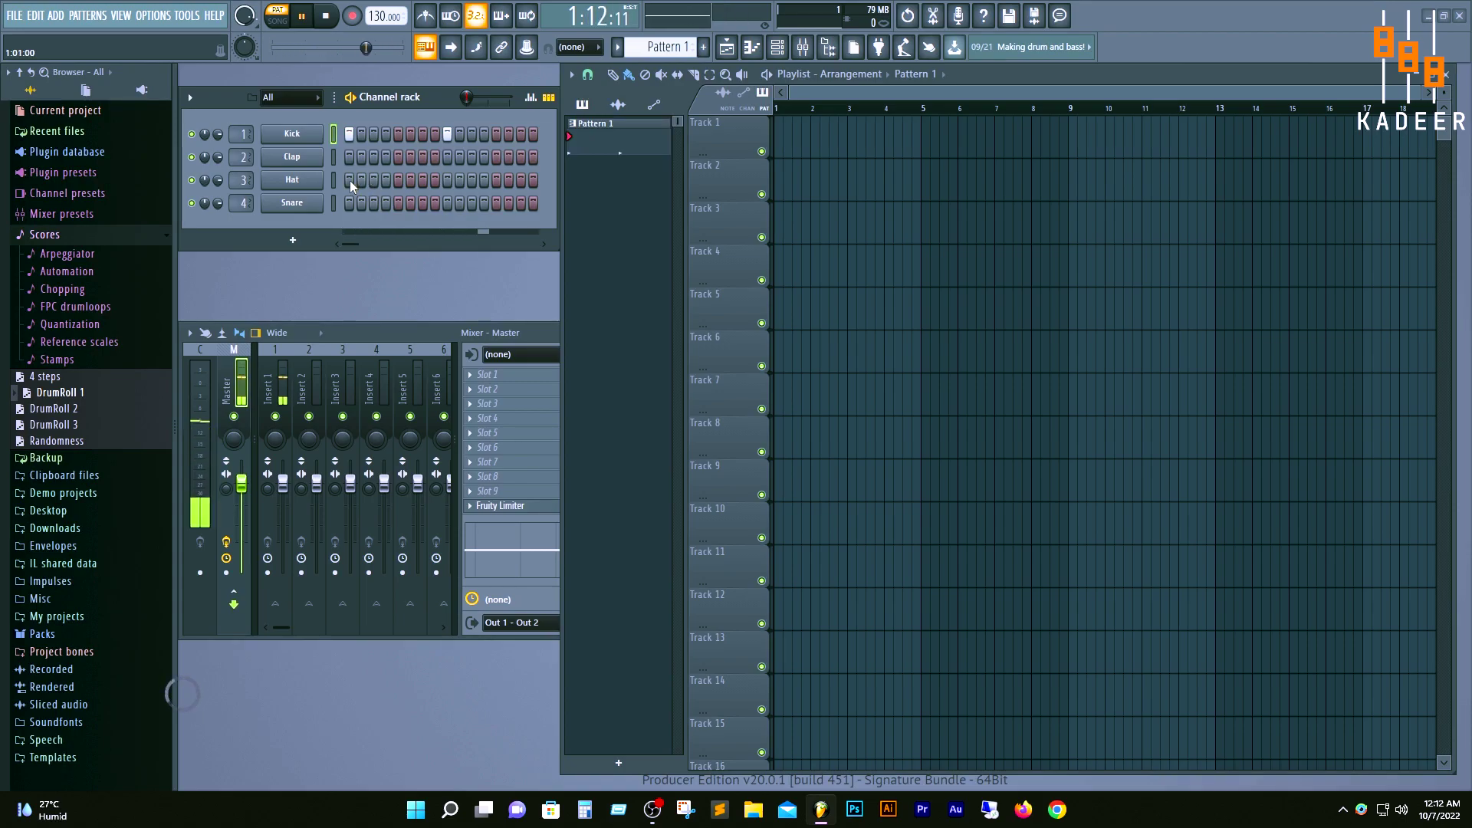
left_click(362, 181)
left_click(375, 181)
left_click(387, 181)
left_click(499, 180)
left_click(509, 181)
left_click(523, 179)
left_click(534, 180)
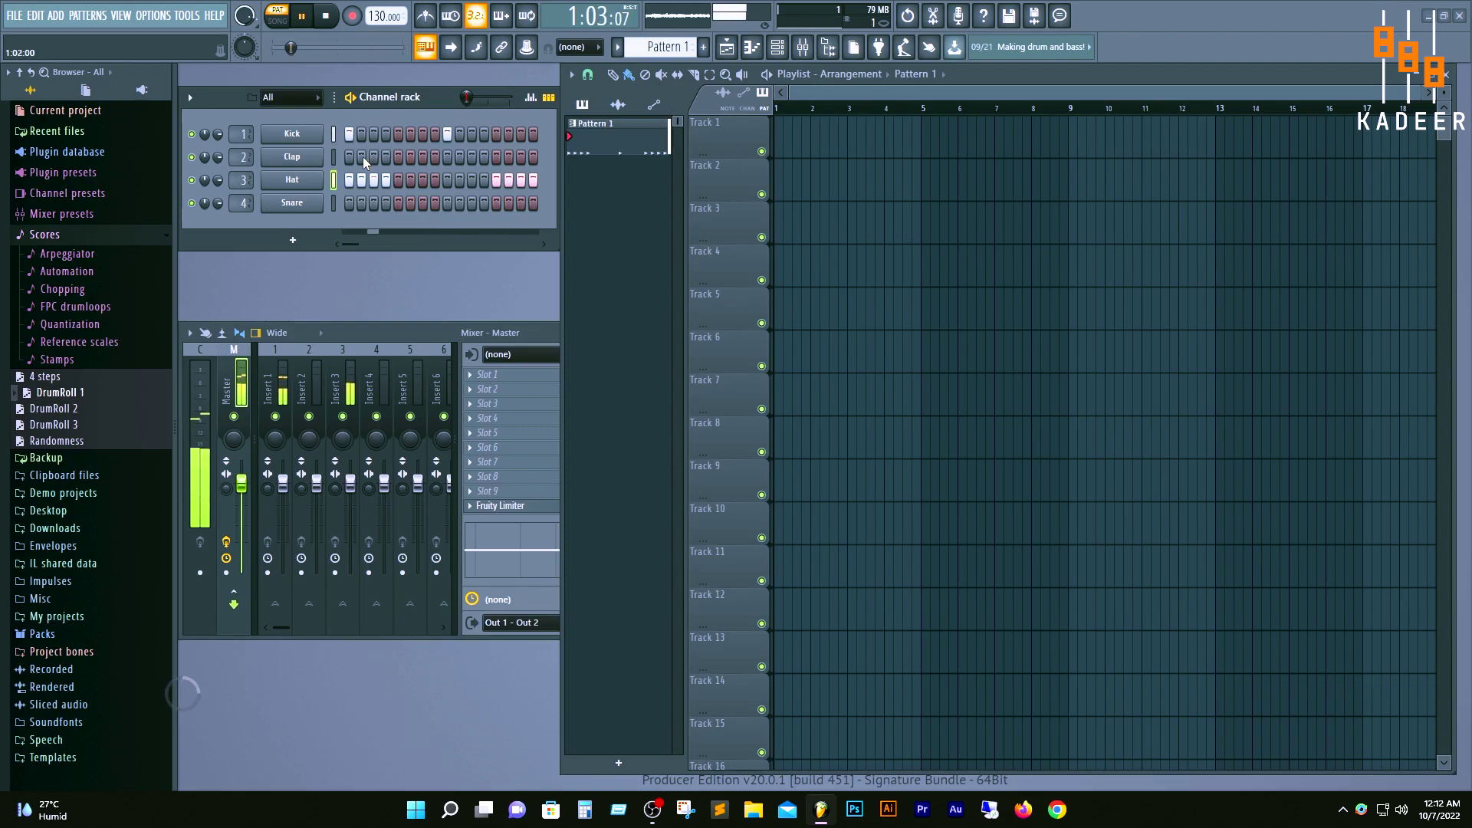
Step: Program Clap hits on steps 5 and 13 of Pattern 1
left_click(399, 157)
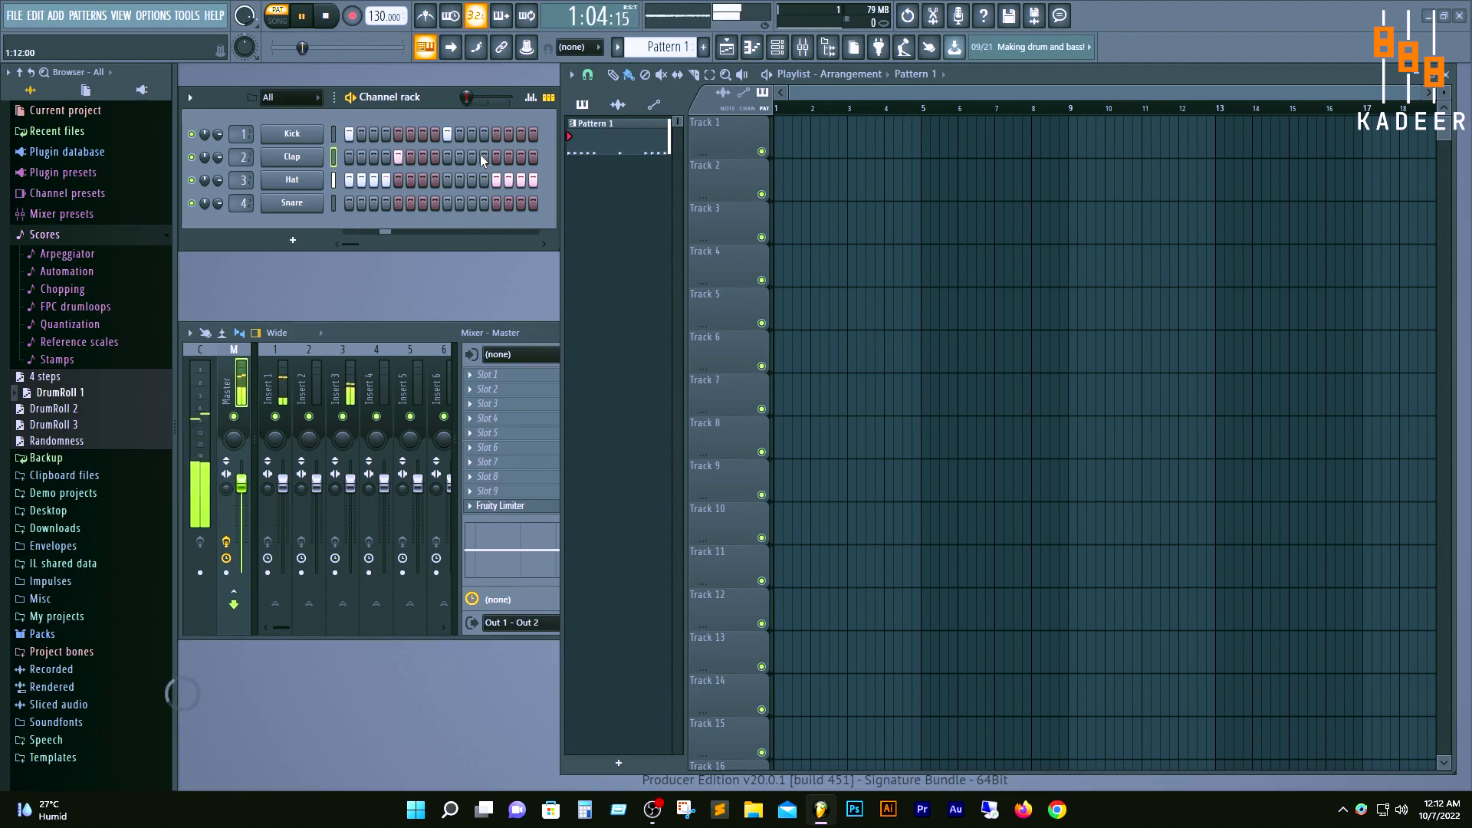
left_click(496, 157)
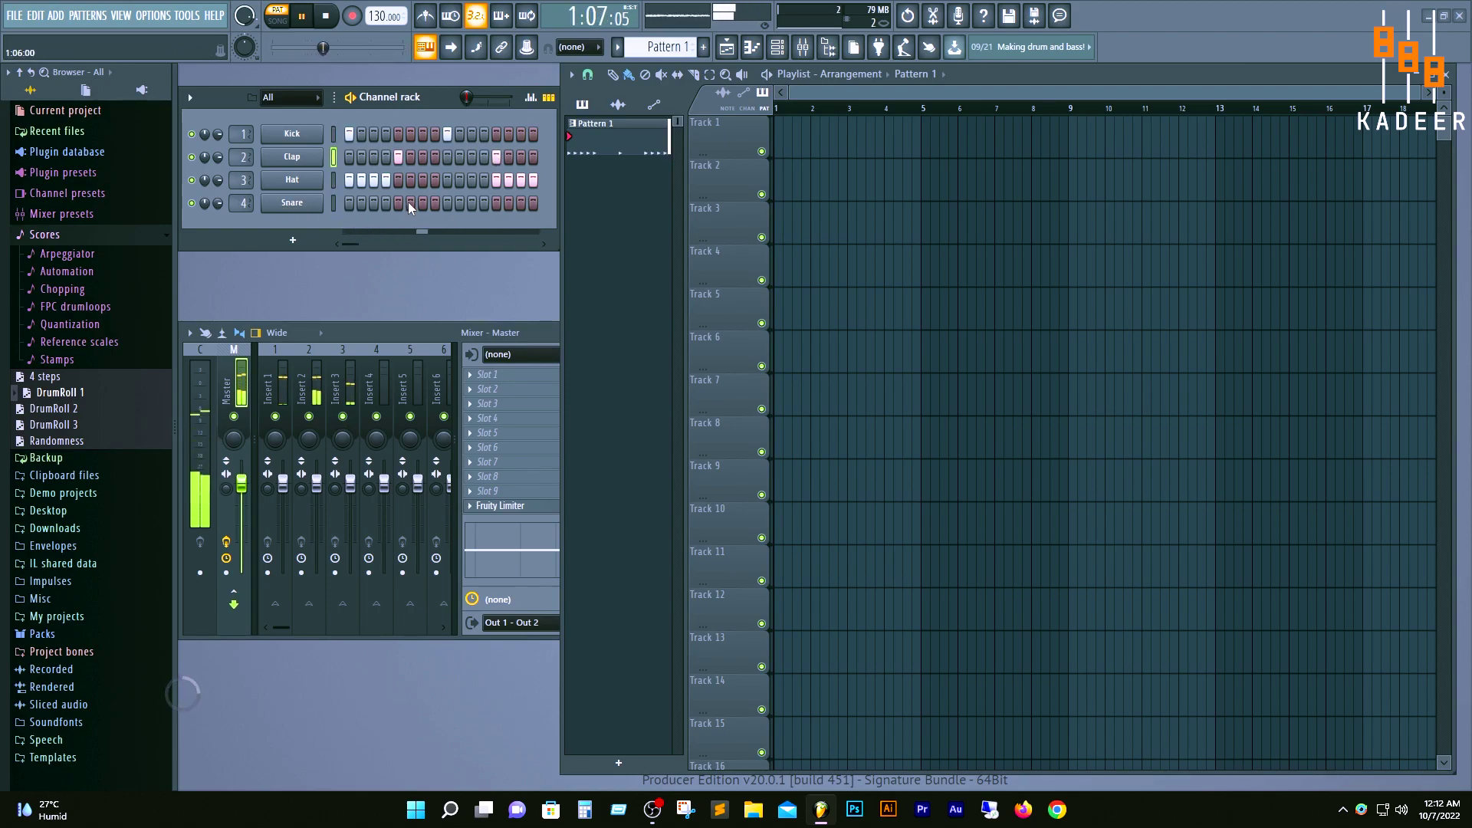
Step: Try a Snare hit on step 13, remove it again, and stop playback
left_click(496, 202)
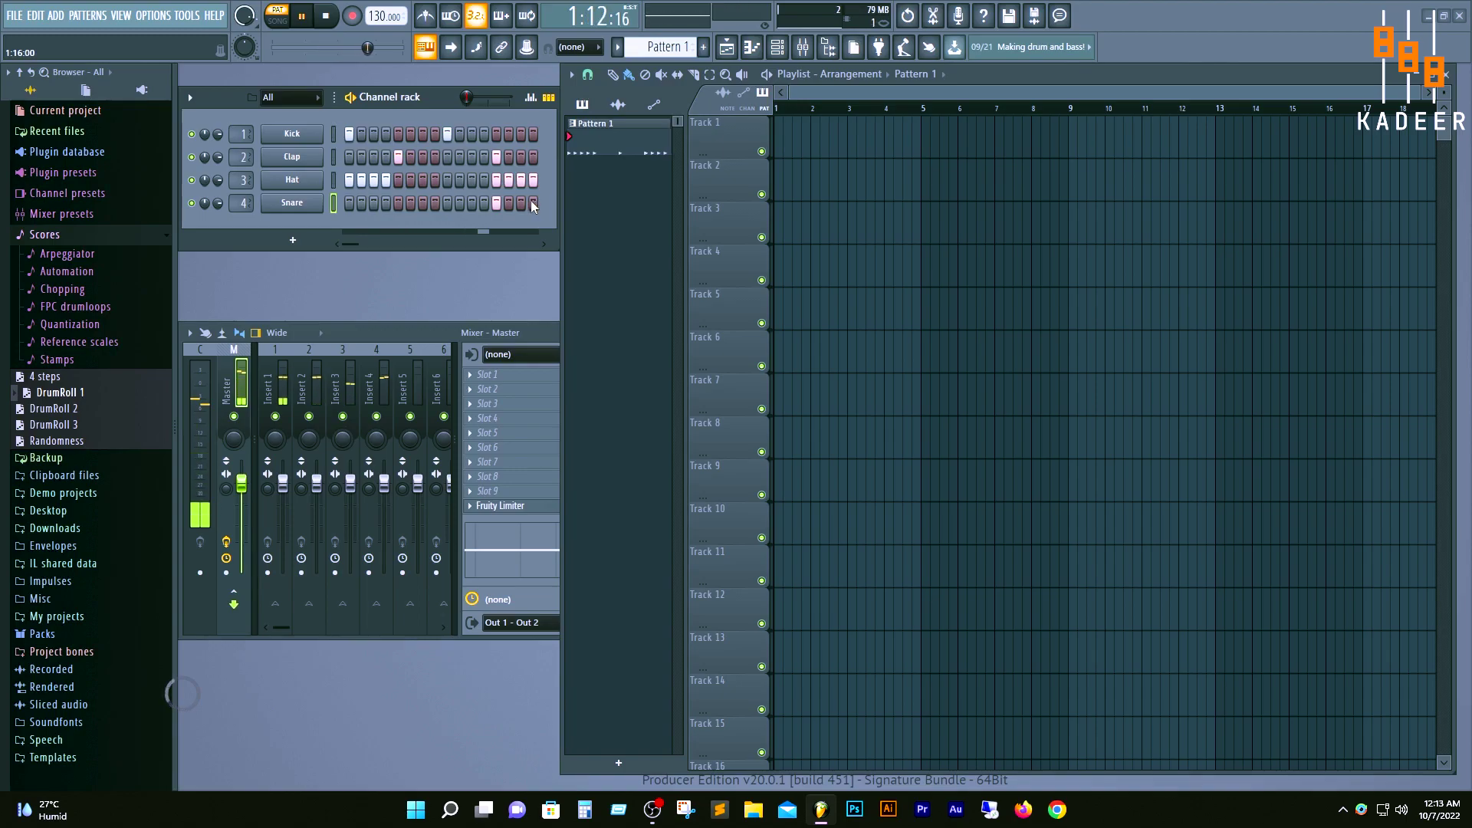
left_click(497, 203)
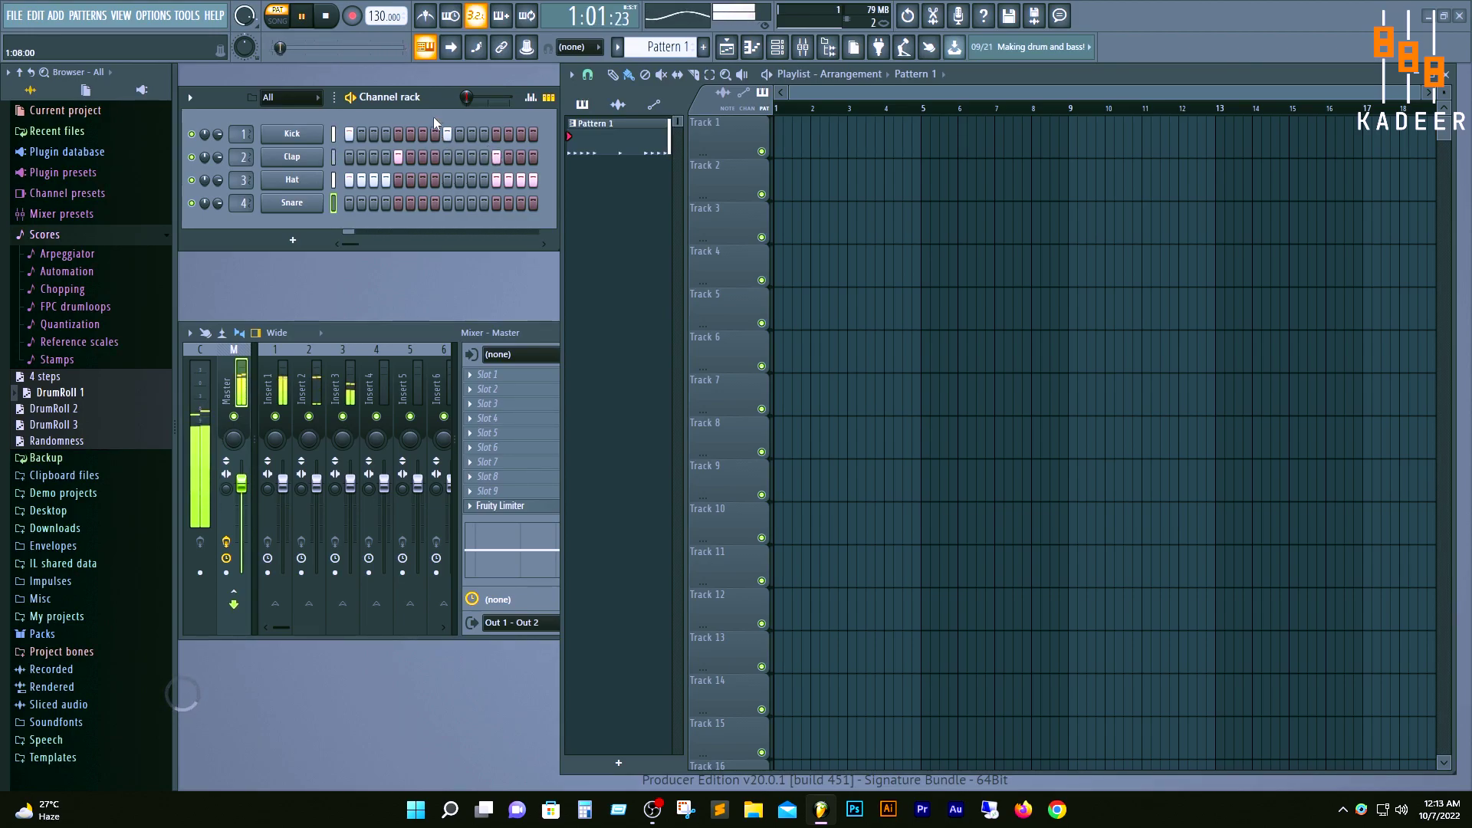
left_click(351, 99)
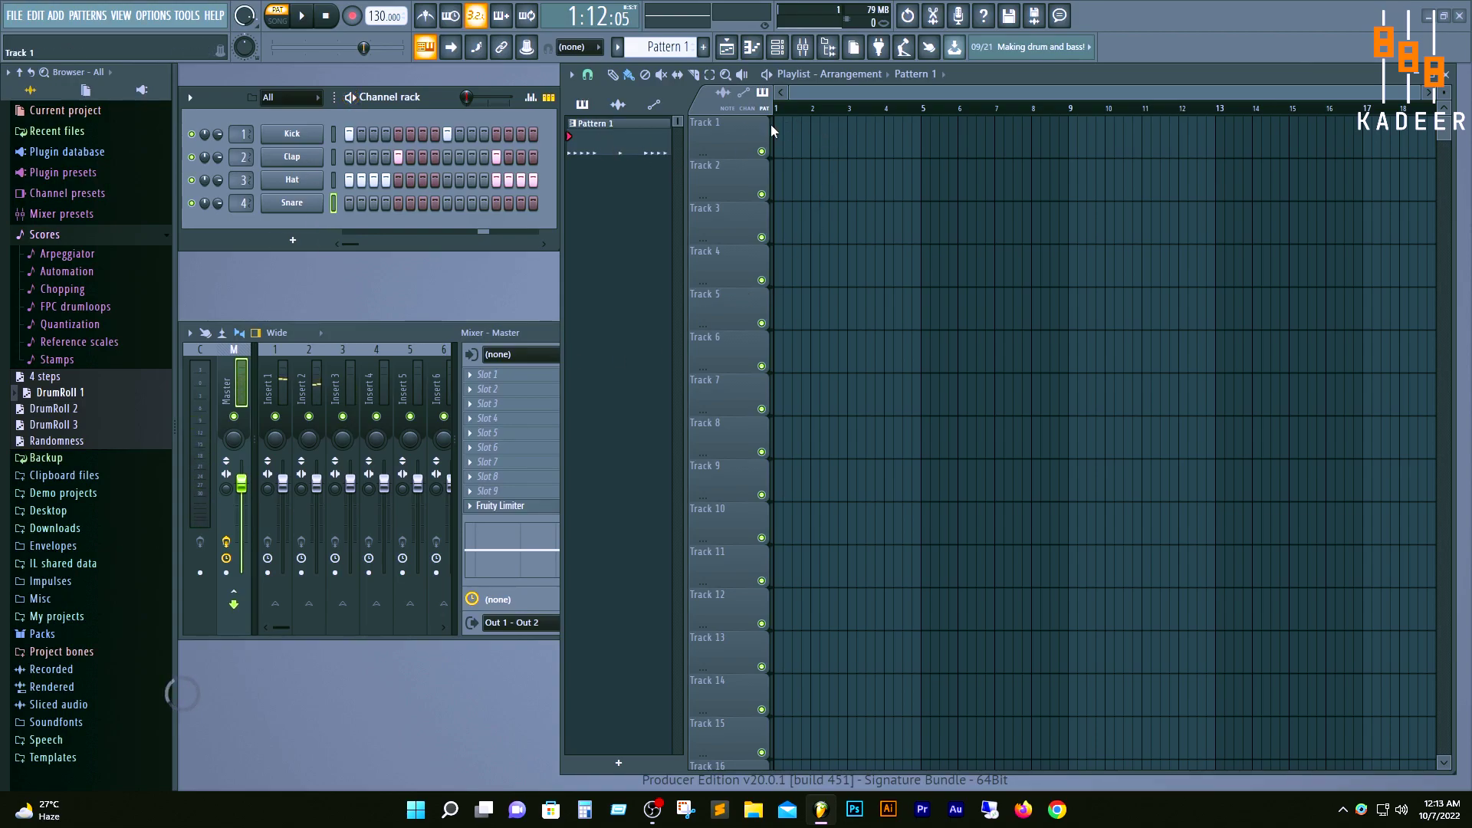
Step: Fill Track 1 with Pattern 1 clips from bar 1 through bar 12 and play part of the arrangement in song mode
left_click_drag(781, 135, 1204, 135)
left_click(280, 24)
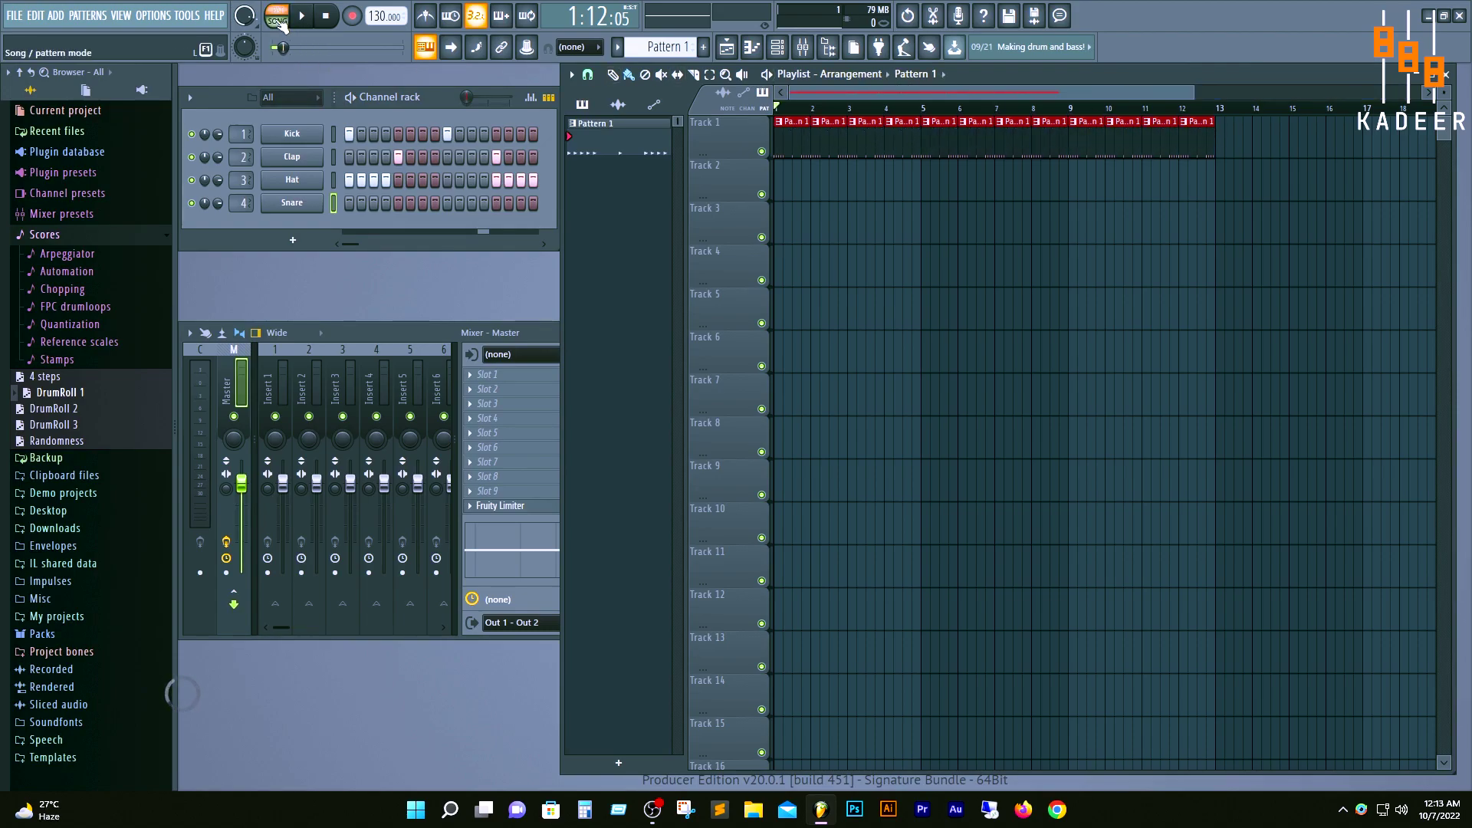
left_click(305, 18)
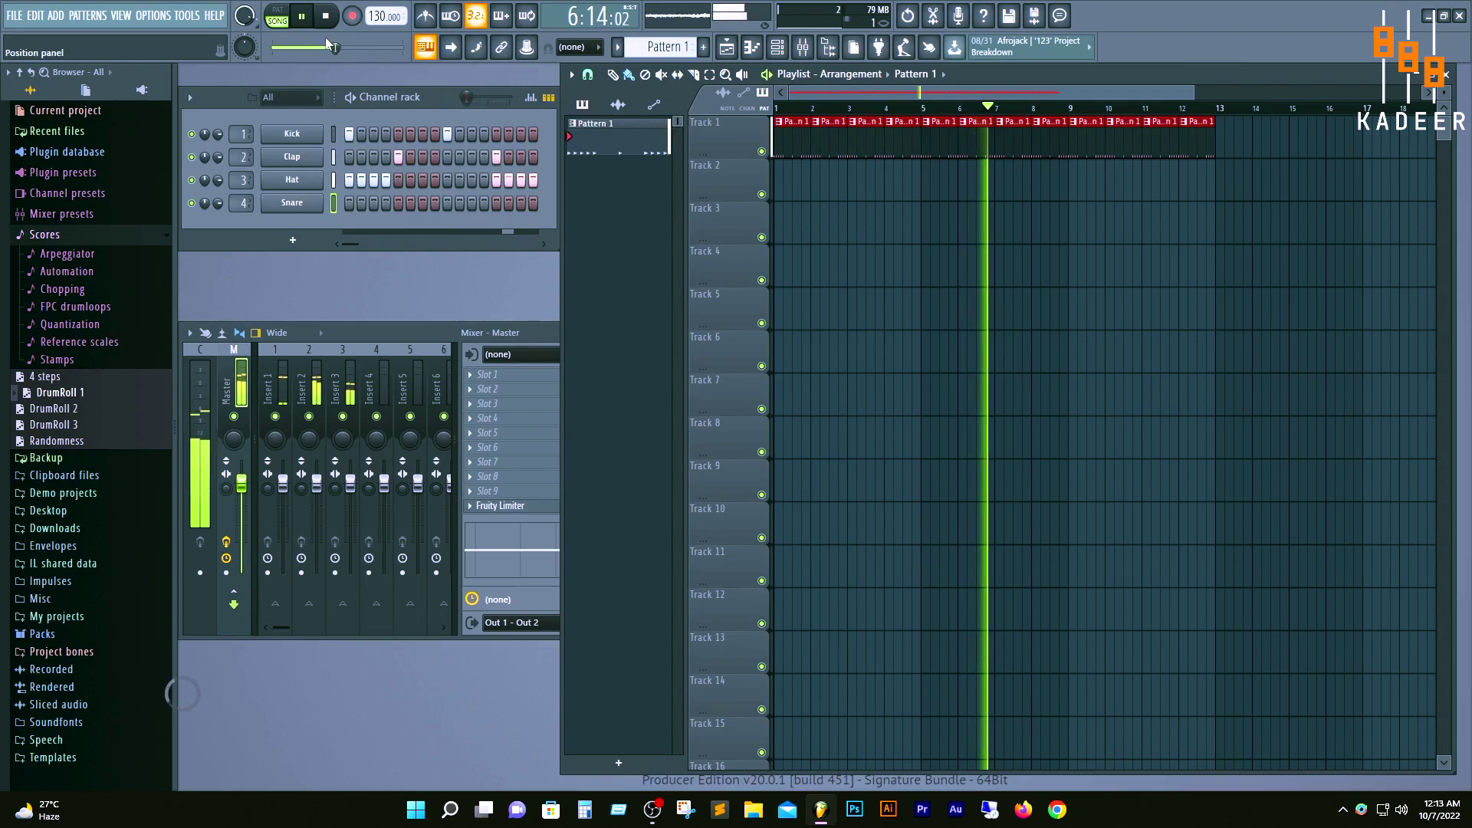
left_click(303, 16)
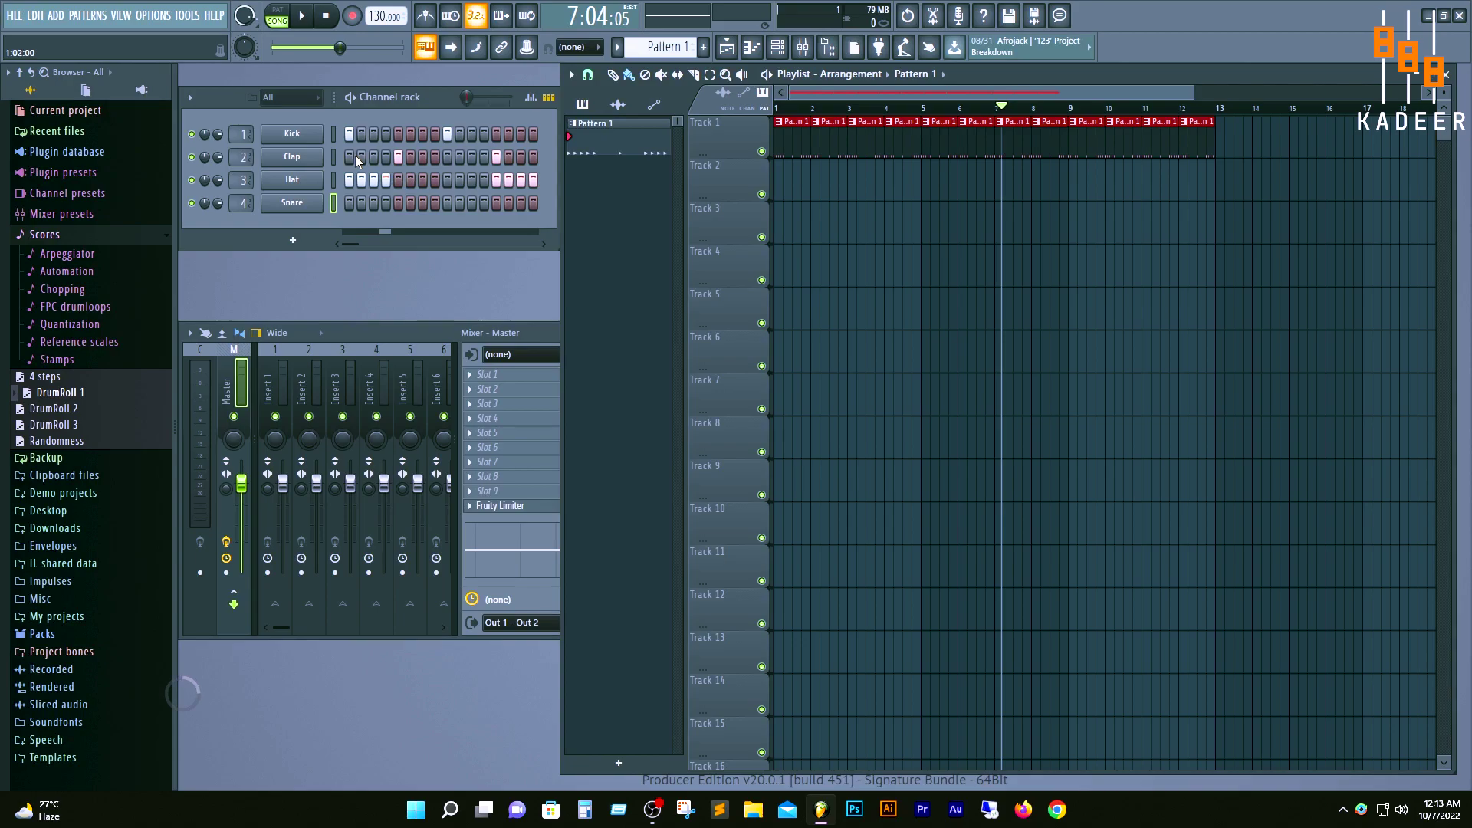
Step: Clear the Clap and Hat hits from Pattern 1, leaving only the Kick, and switch to an empty Pattern 2
left_click(398, 156)
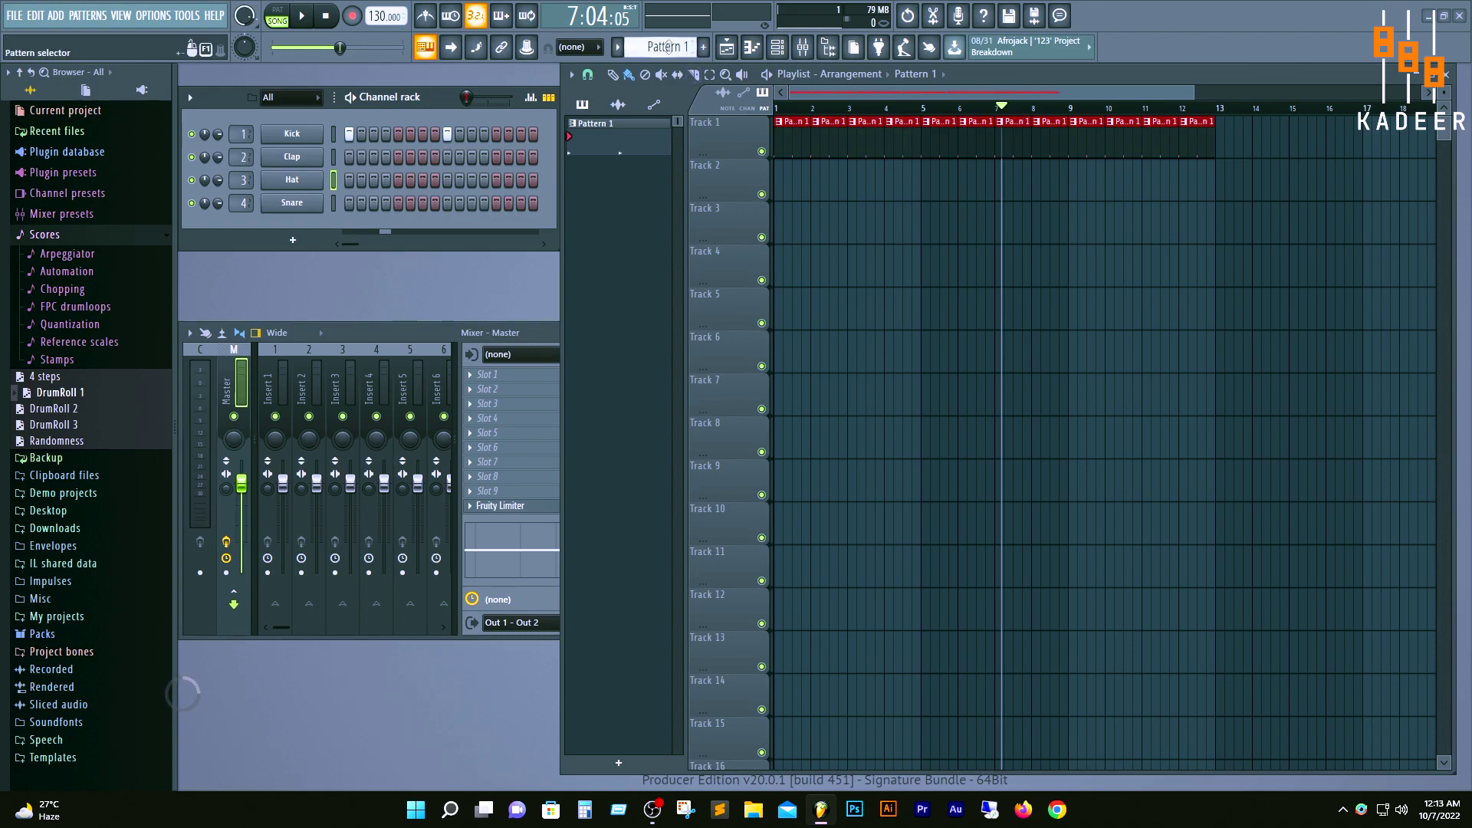
scroll(666, 47, "up", 1)
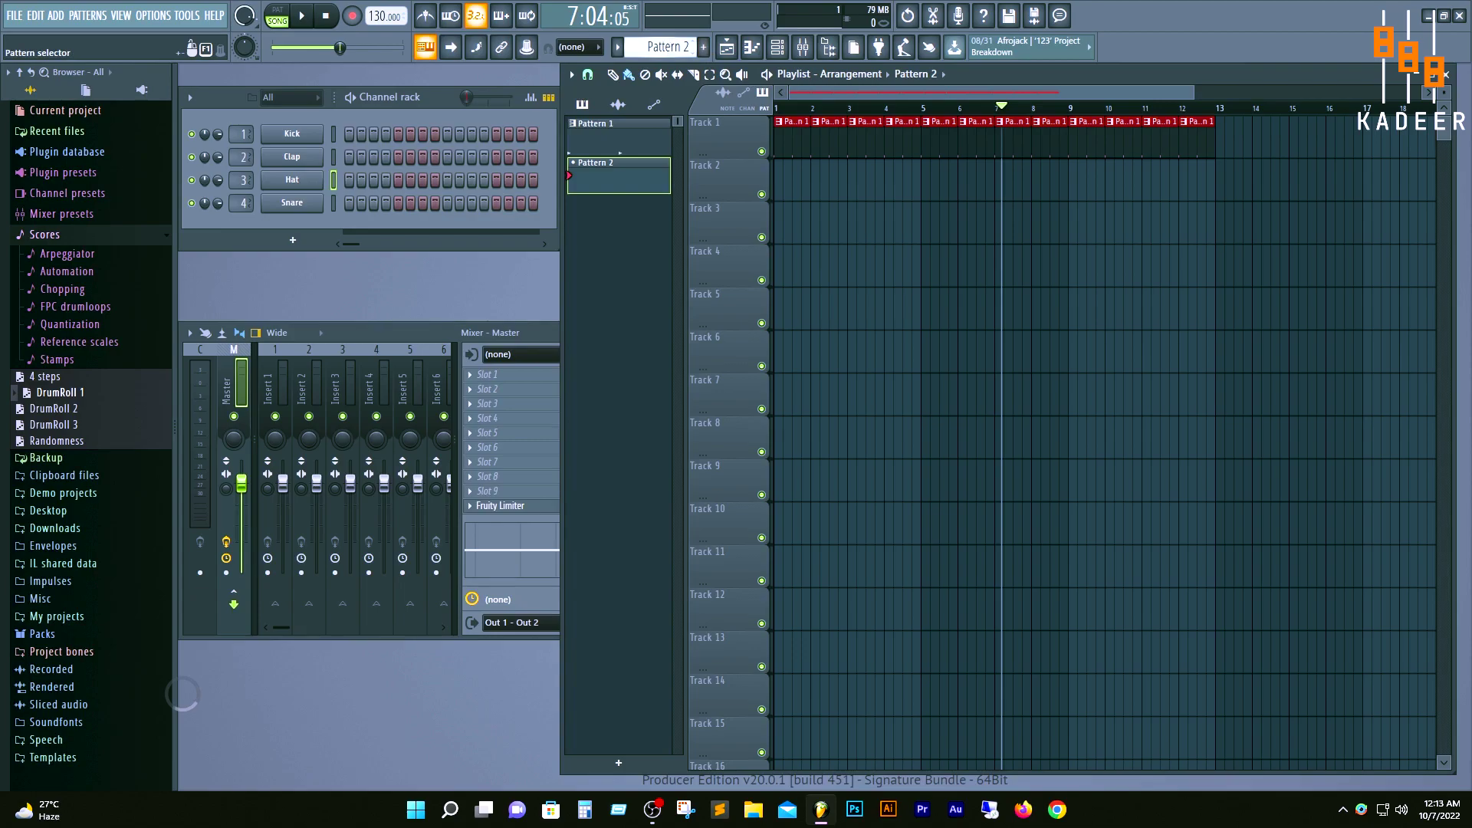
Step: Rename Pattern 2 as "hat"
left_click(671, 46)
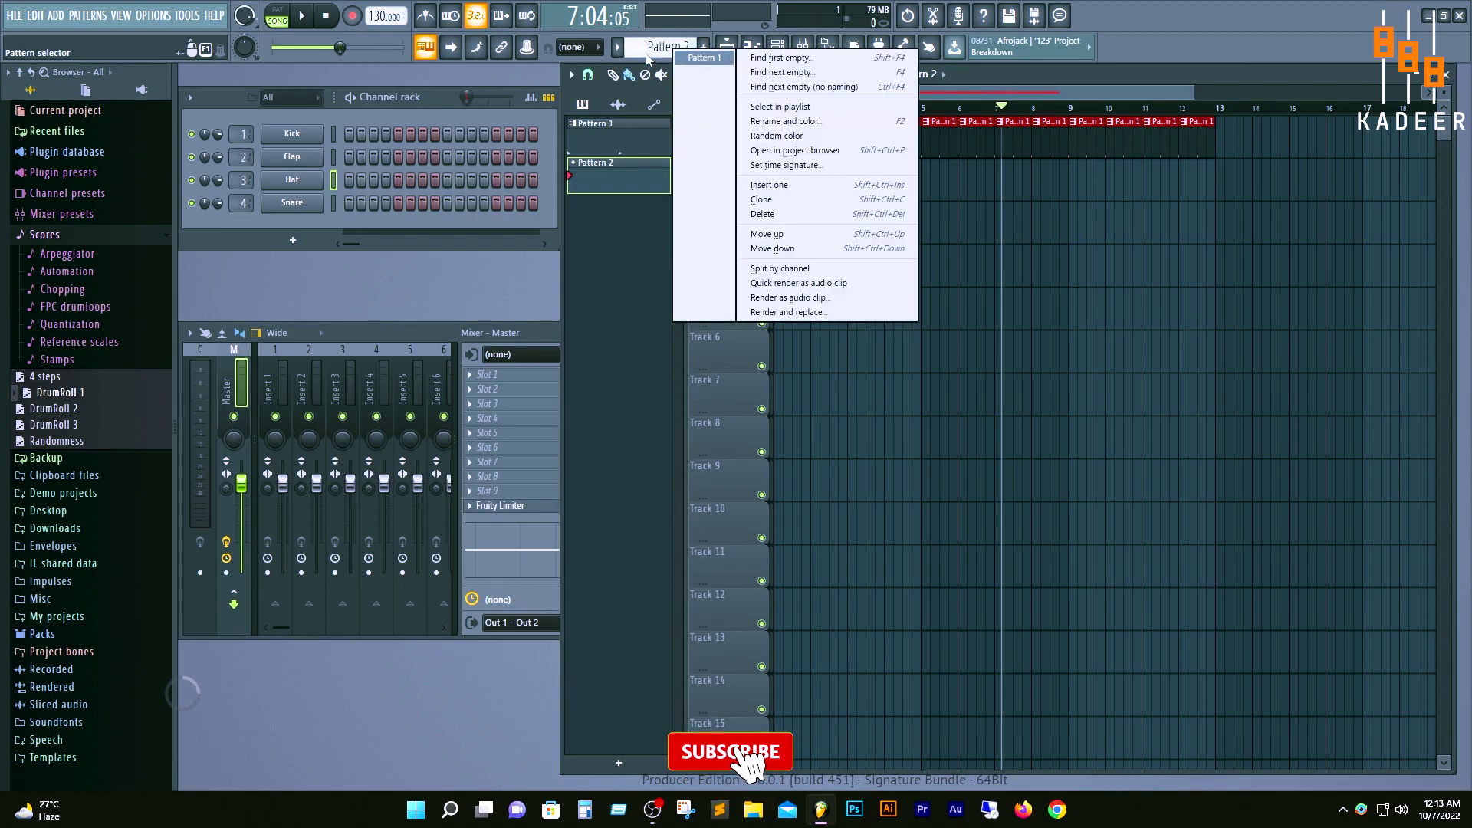
key("Escape")
right_click(621, 183)
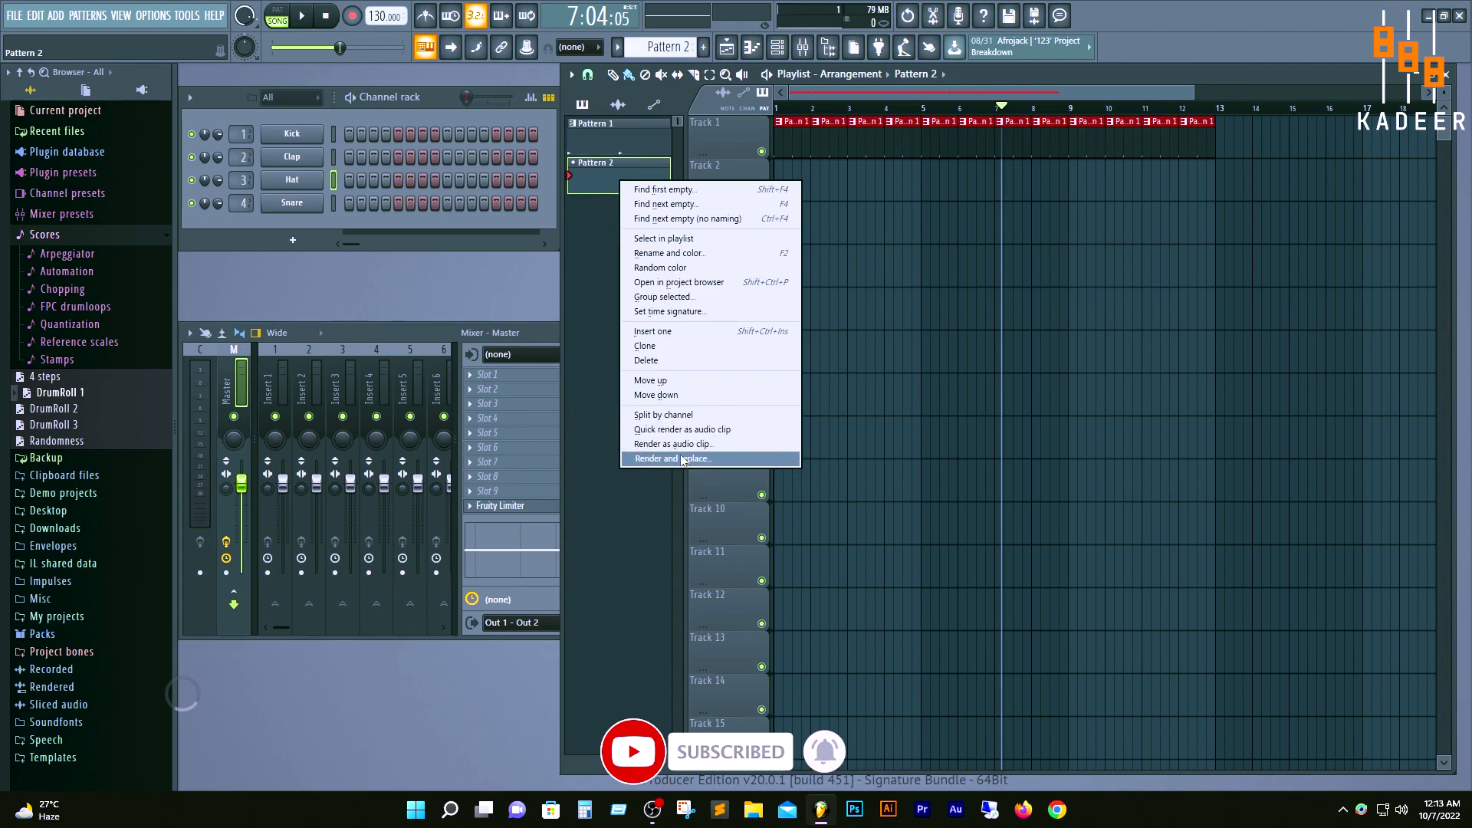
key("F2")
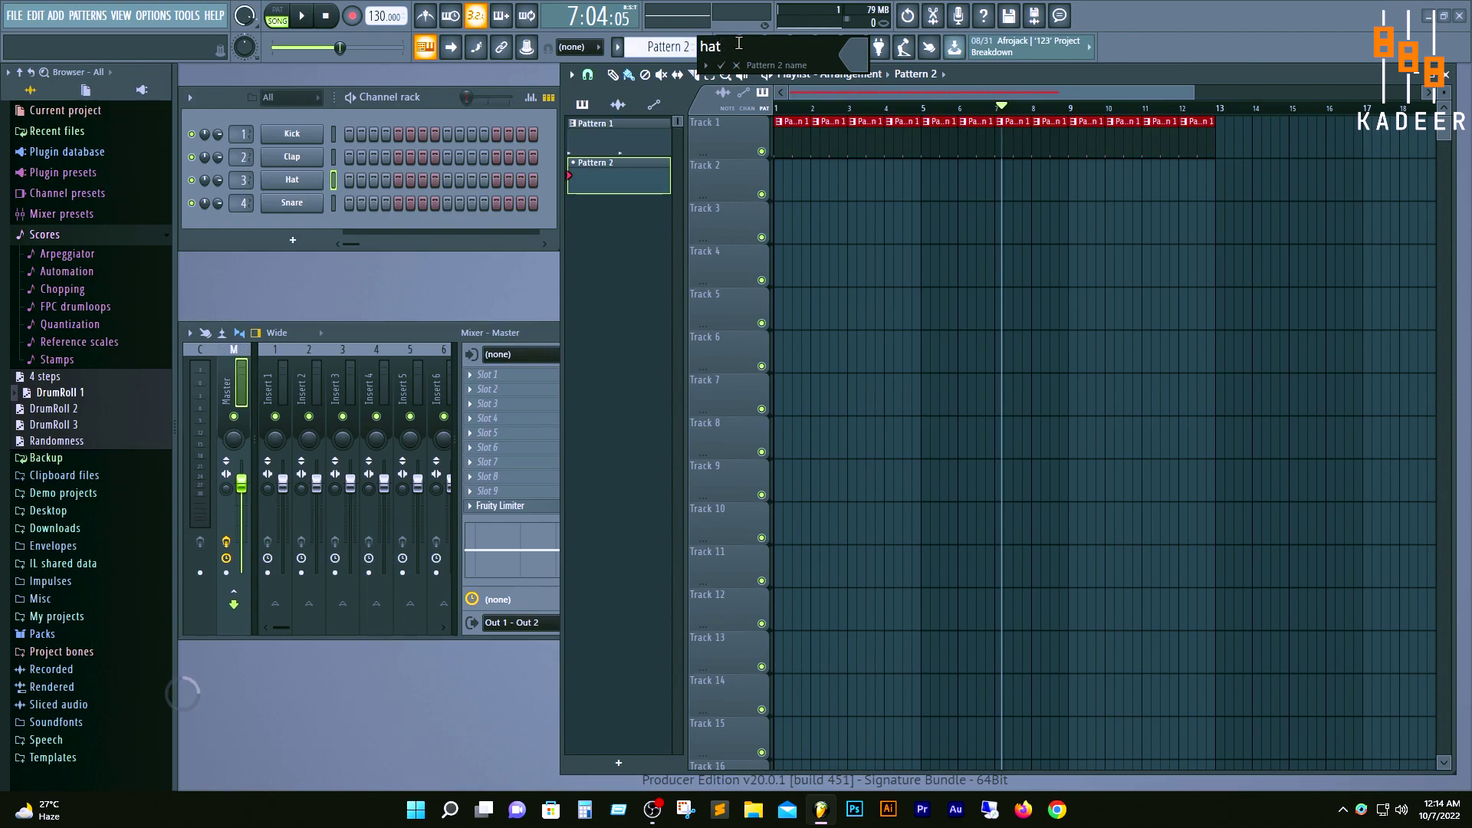
type("hat")
left_click(721, 65)
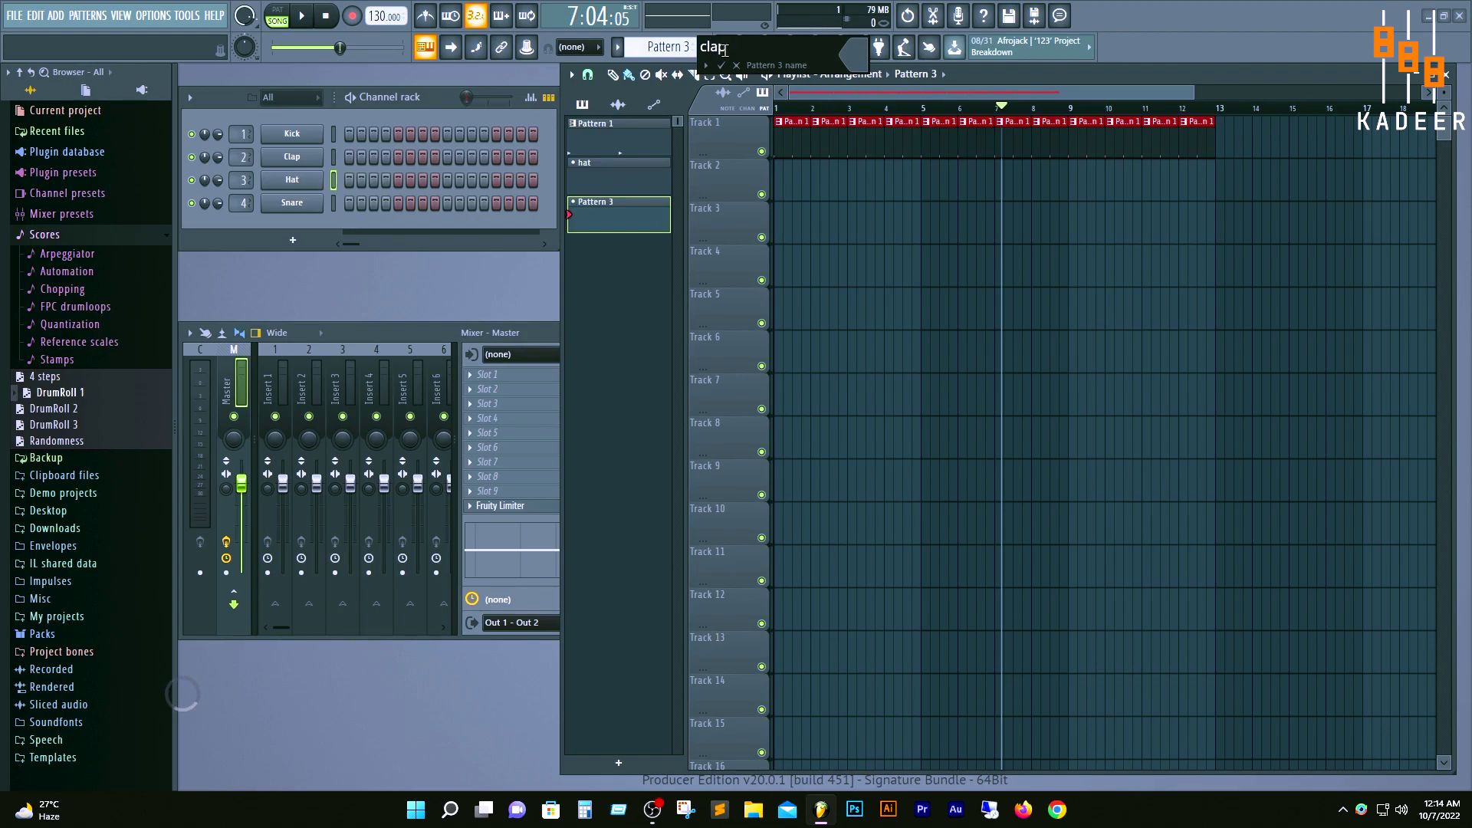
Step: Name Pattern 3 "clap" and give it a blue-violet color
left_click(852, 56)
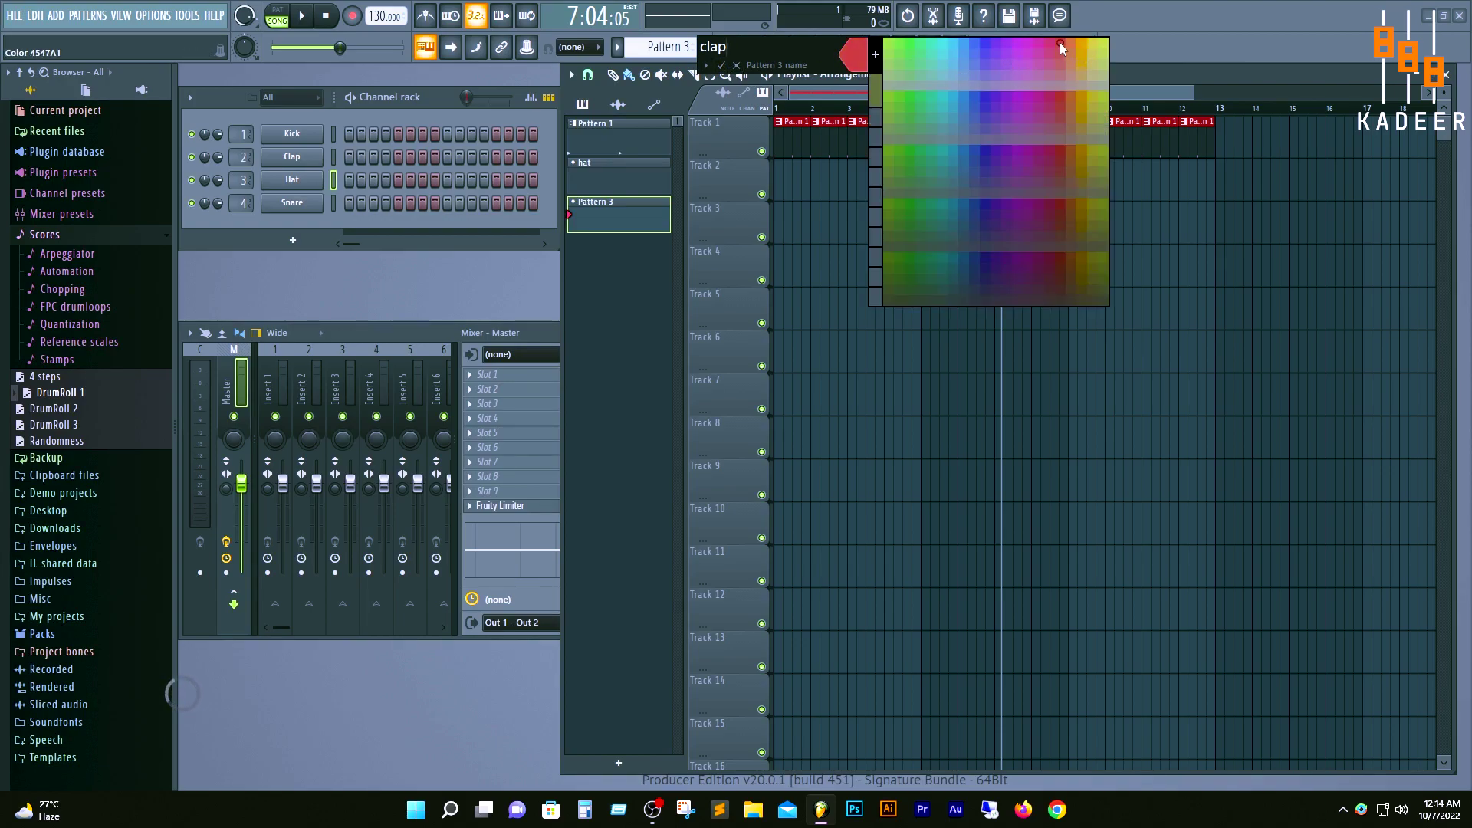
left_click(991, 51)
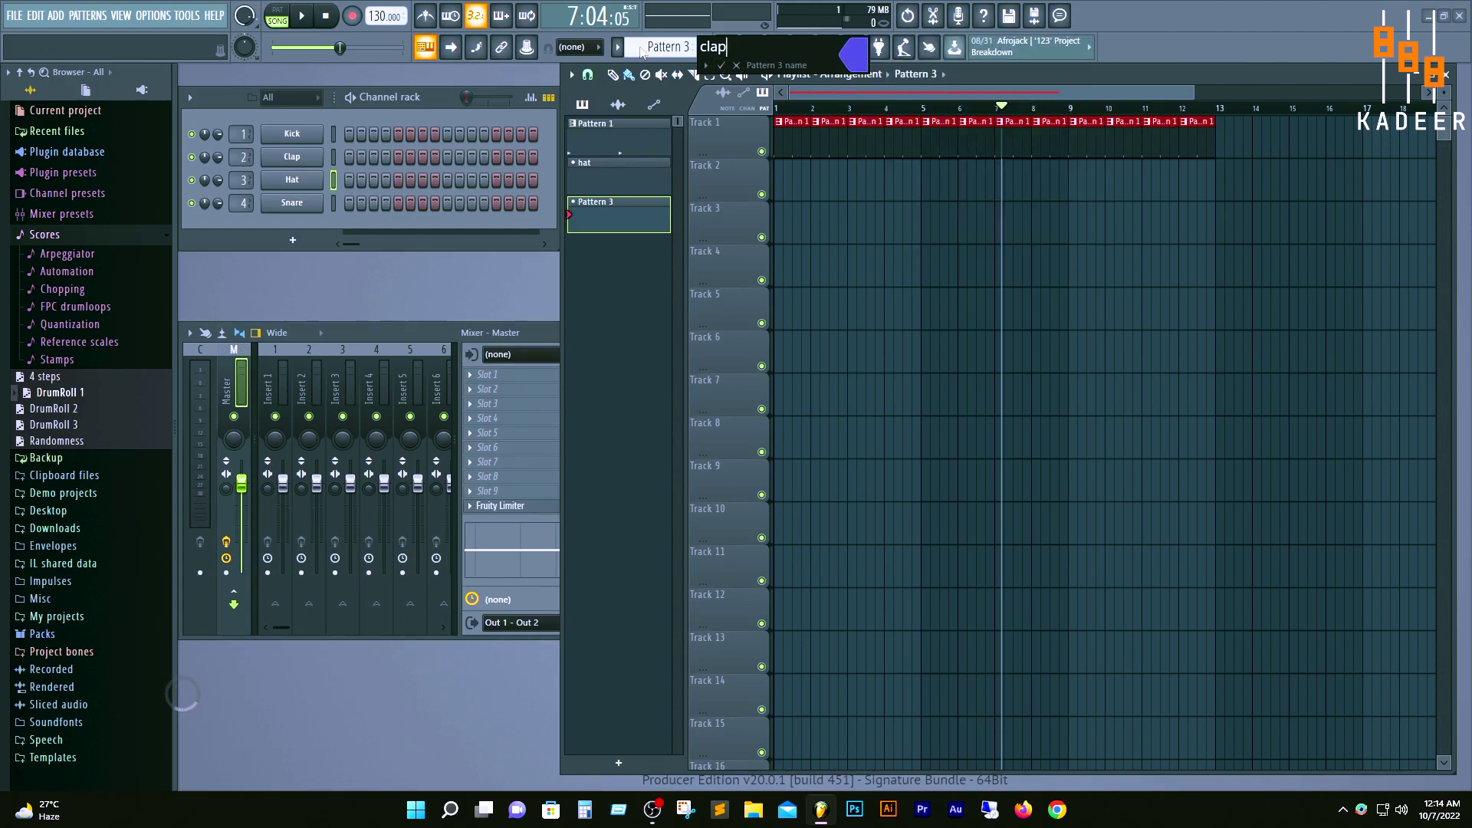
left_click(722, 66)
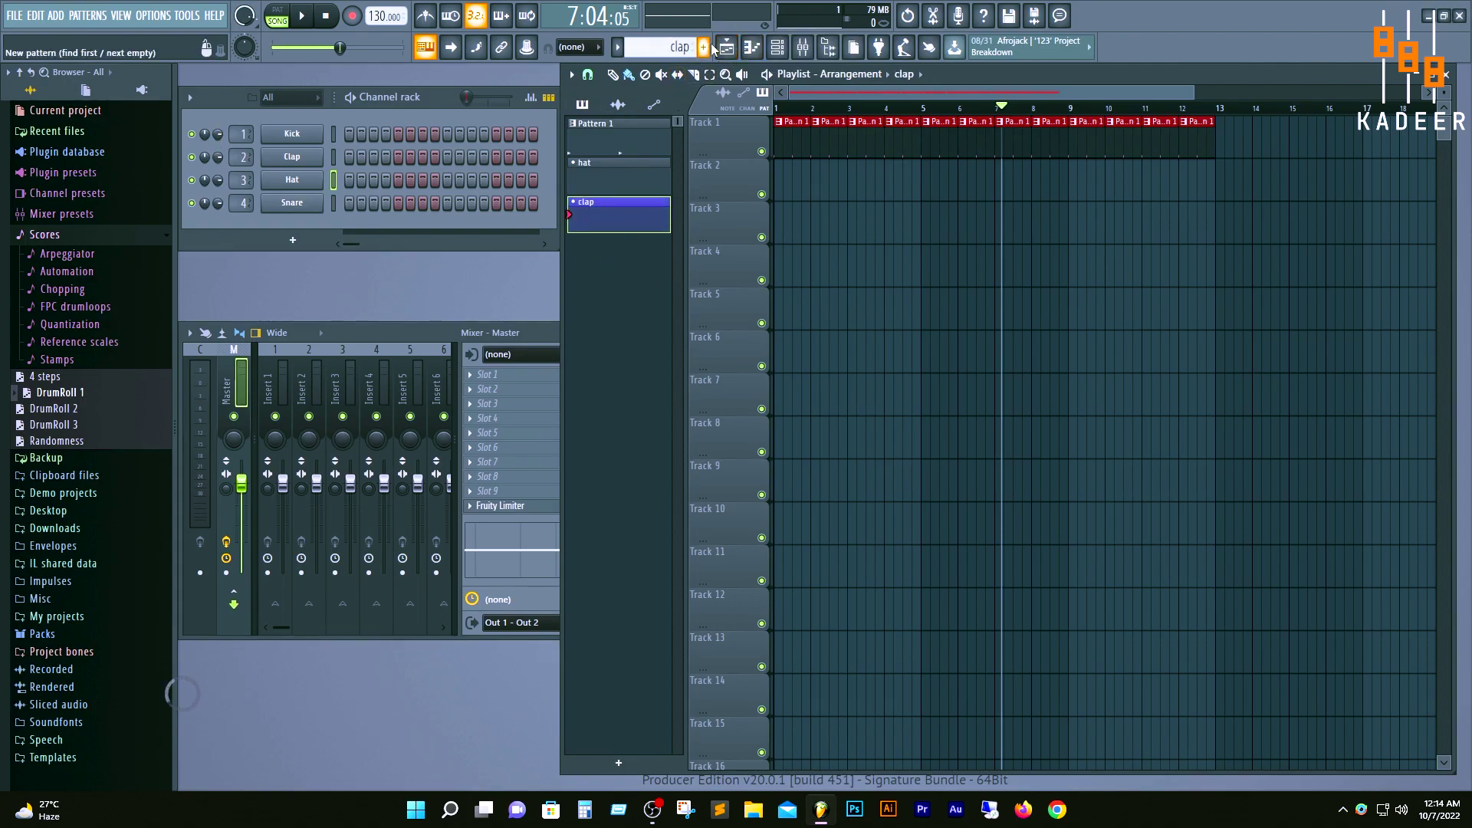
Step: Program Hat hits on steps 1 to 4 and 13 to 16 in the hat pattern
left_click(615, 176)
left_click(346, 181)
left_click(375, 180)
left_click(386, 181)
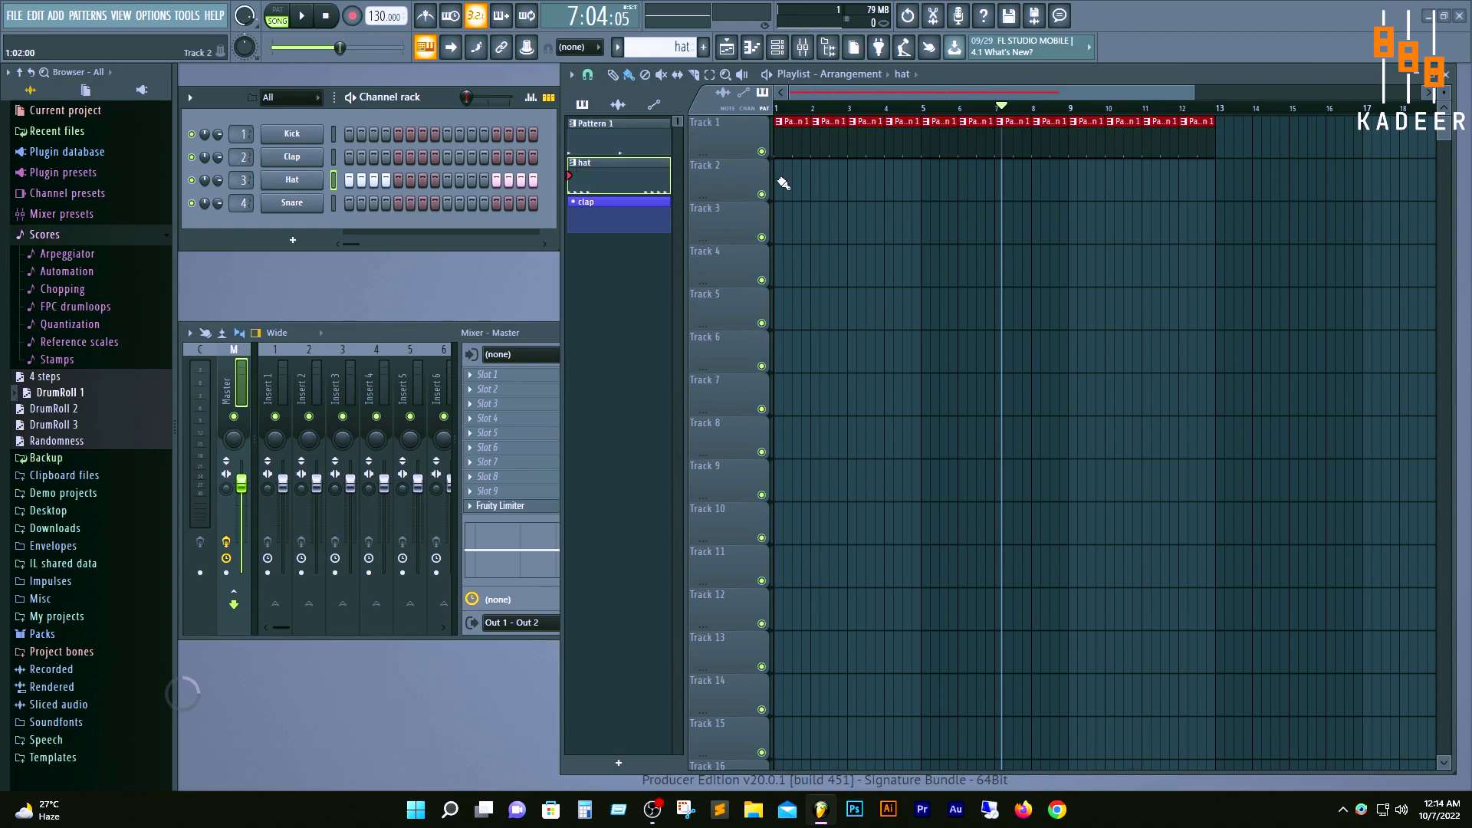
Step: Fill Track 2 of the playlist with hat pattern clips from bar 1 through bar 12
left_click_drag(781, 180, 1191, 187)
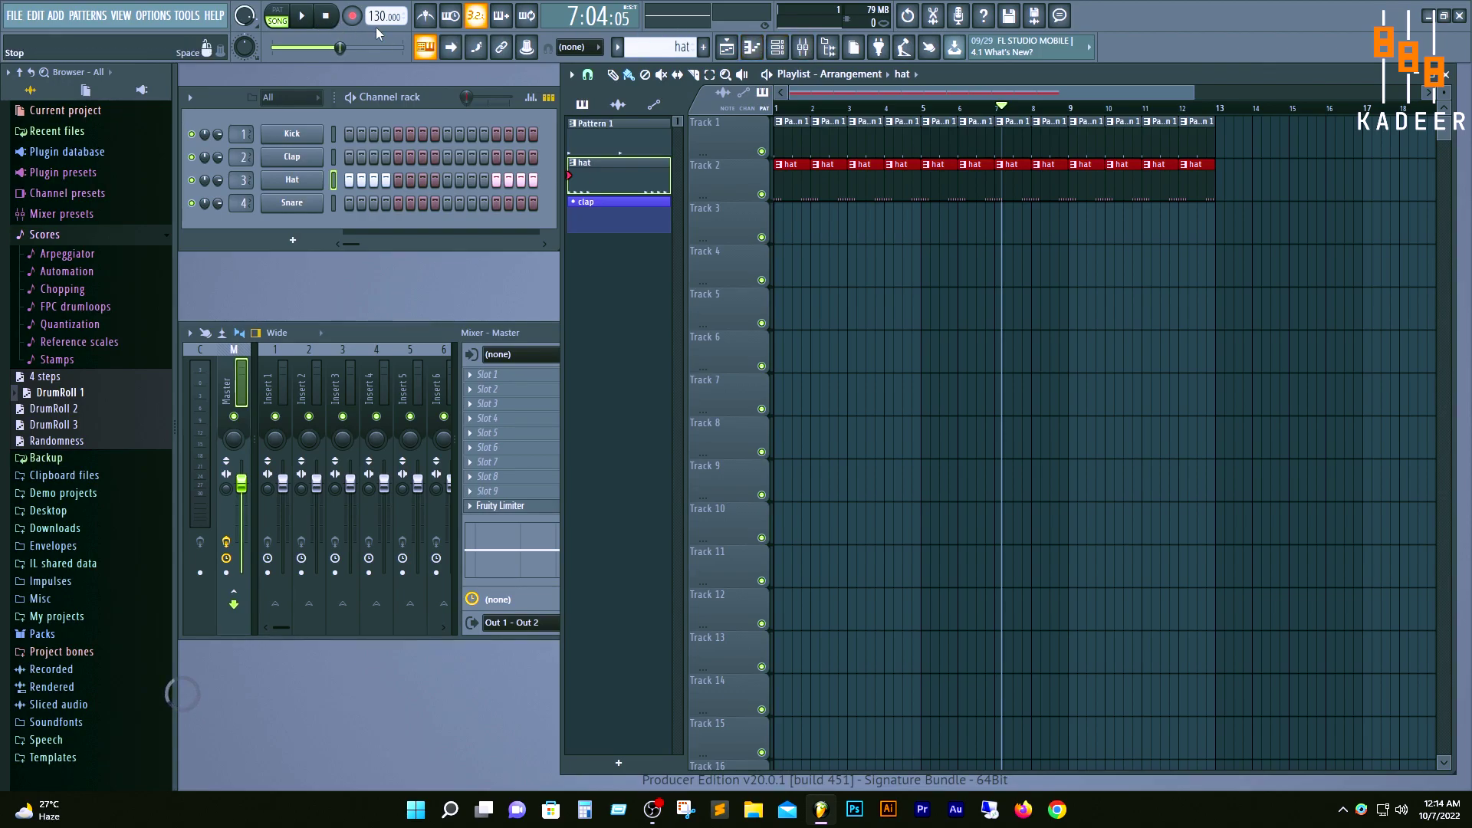
left_click_drag(1191, 93, 1237, 92)
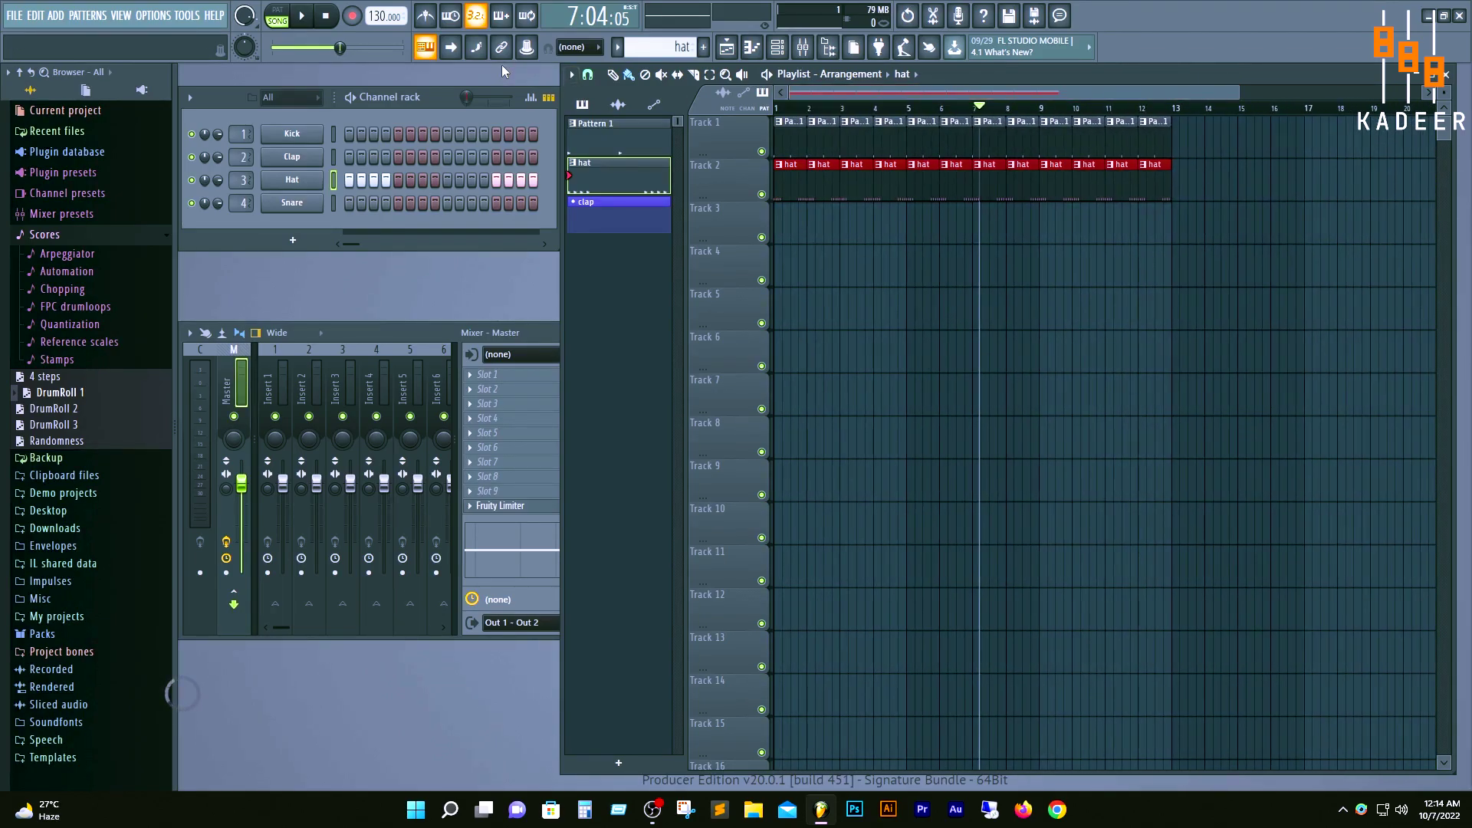
Step: Play the arrangement from its beginning, and switch to pattern mode to hear the hat pattern alone
left_click_drag(972, 110, 770, 109)
left_click(300, 18)
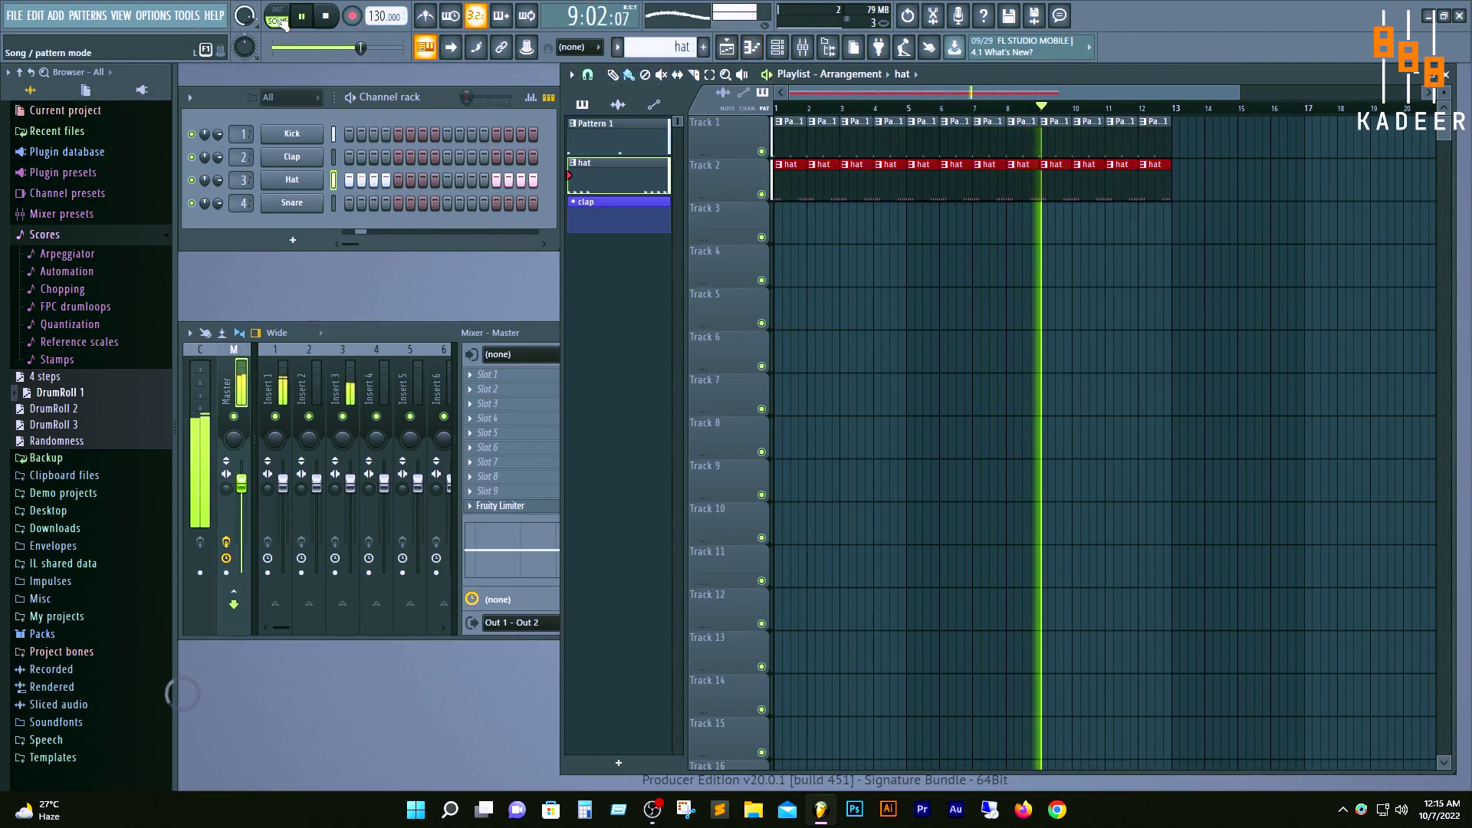
key("l")
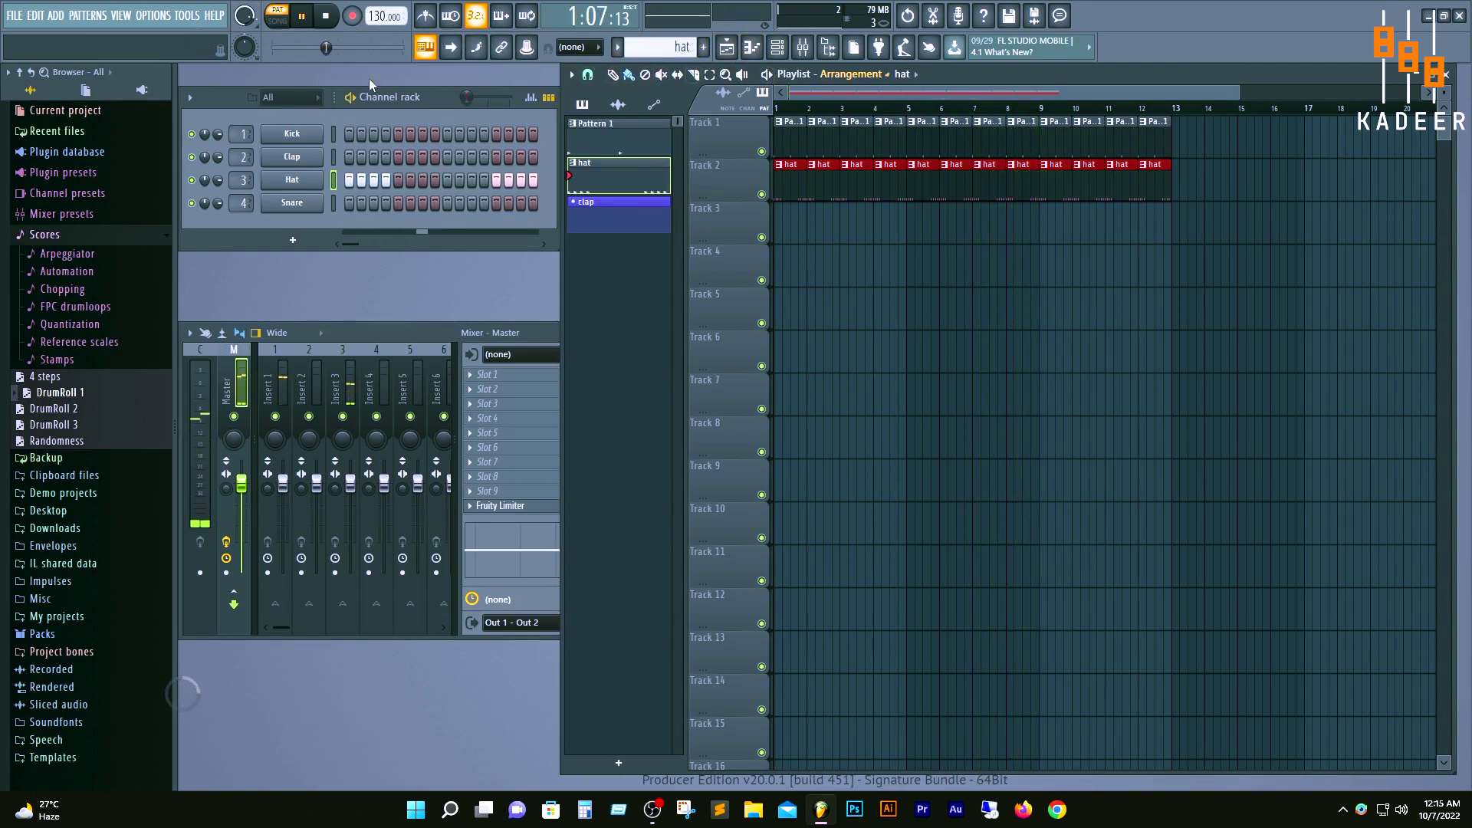
Step: Pause playback, and program Clap hits on steps 5 and 13 in the clap pattern
left_click(306, 18)
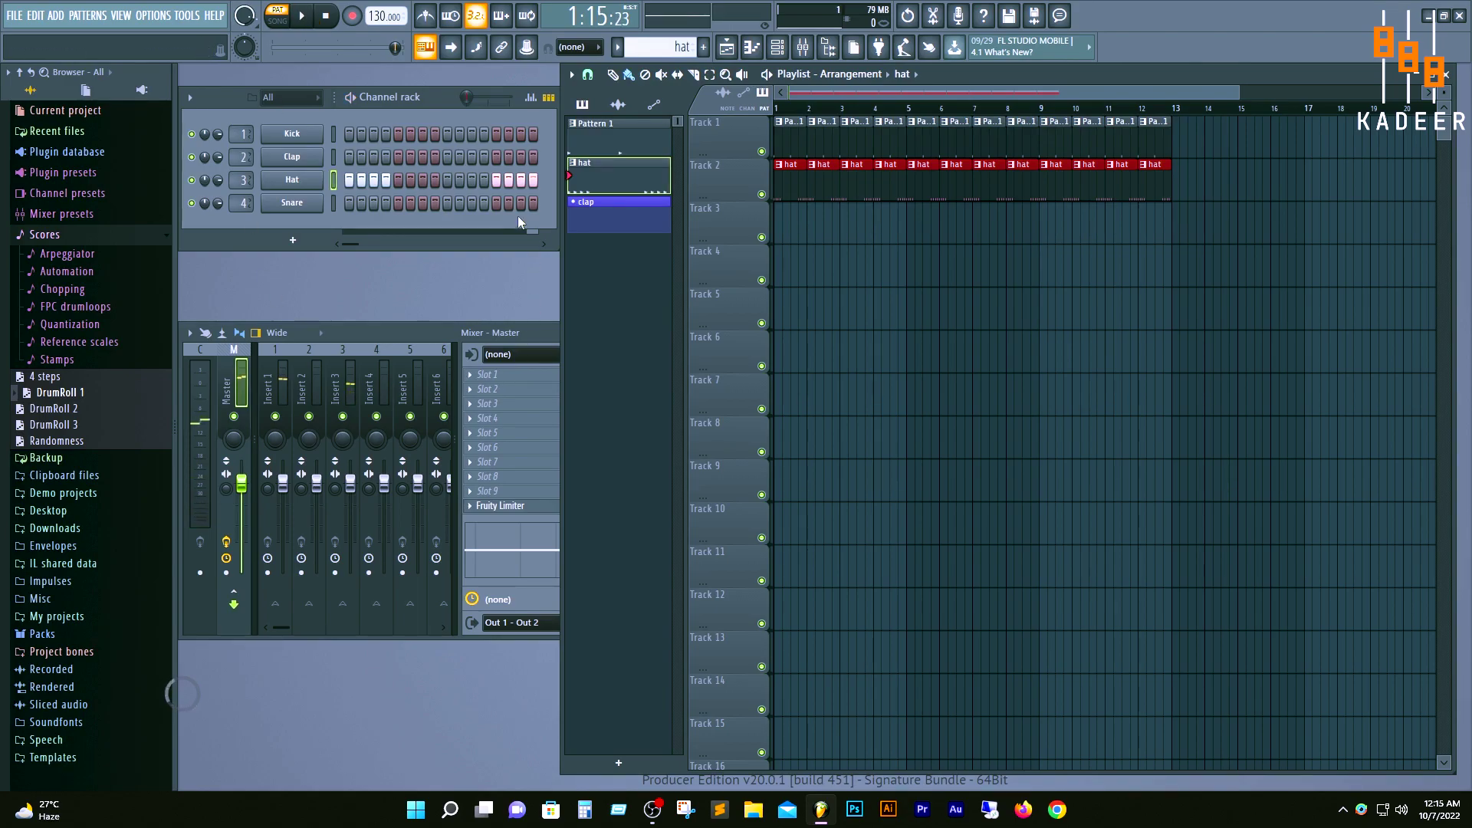
left_click(619, 228)
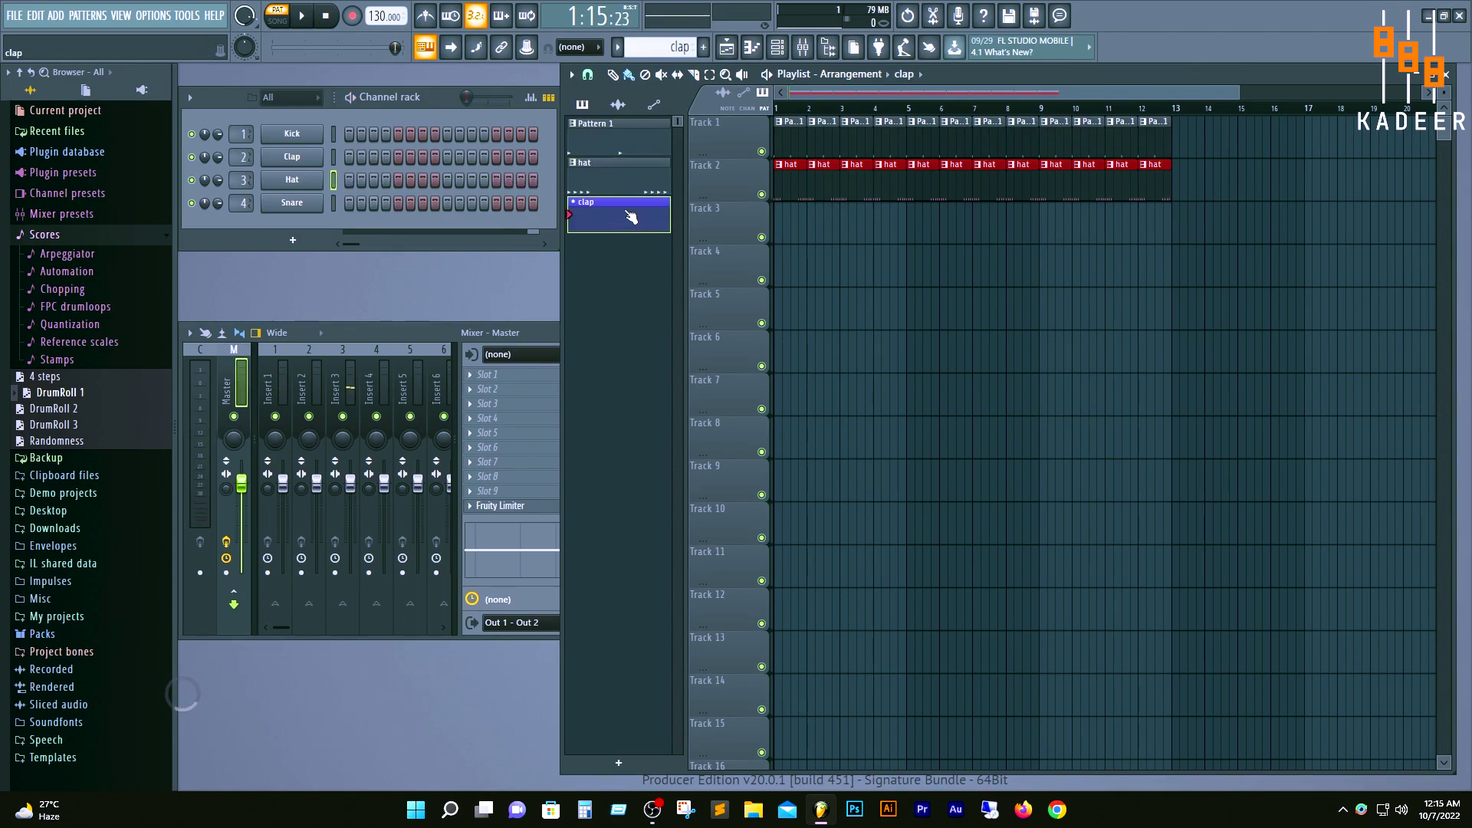
left_click(397, 157)
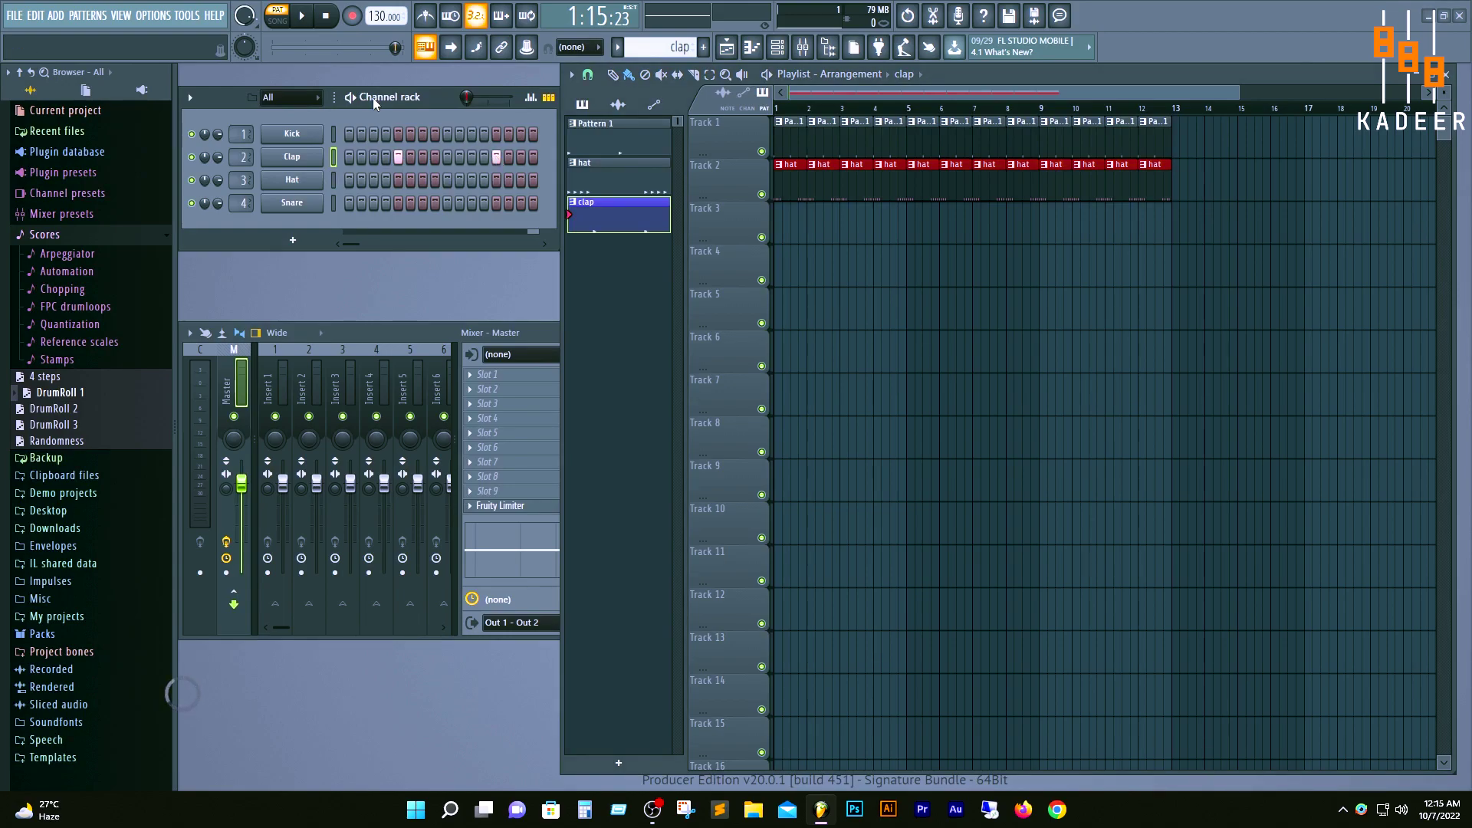
Step: Fill Track 3 of the playlist with clap clips from bar 1 through bar 12, and play the arrangement in song mode
left_click_drag(780, 221, 1158, 222)
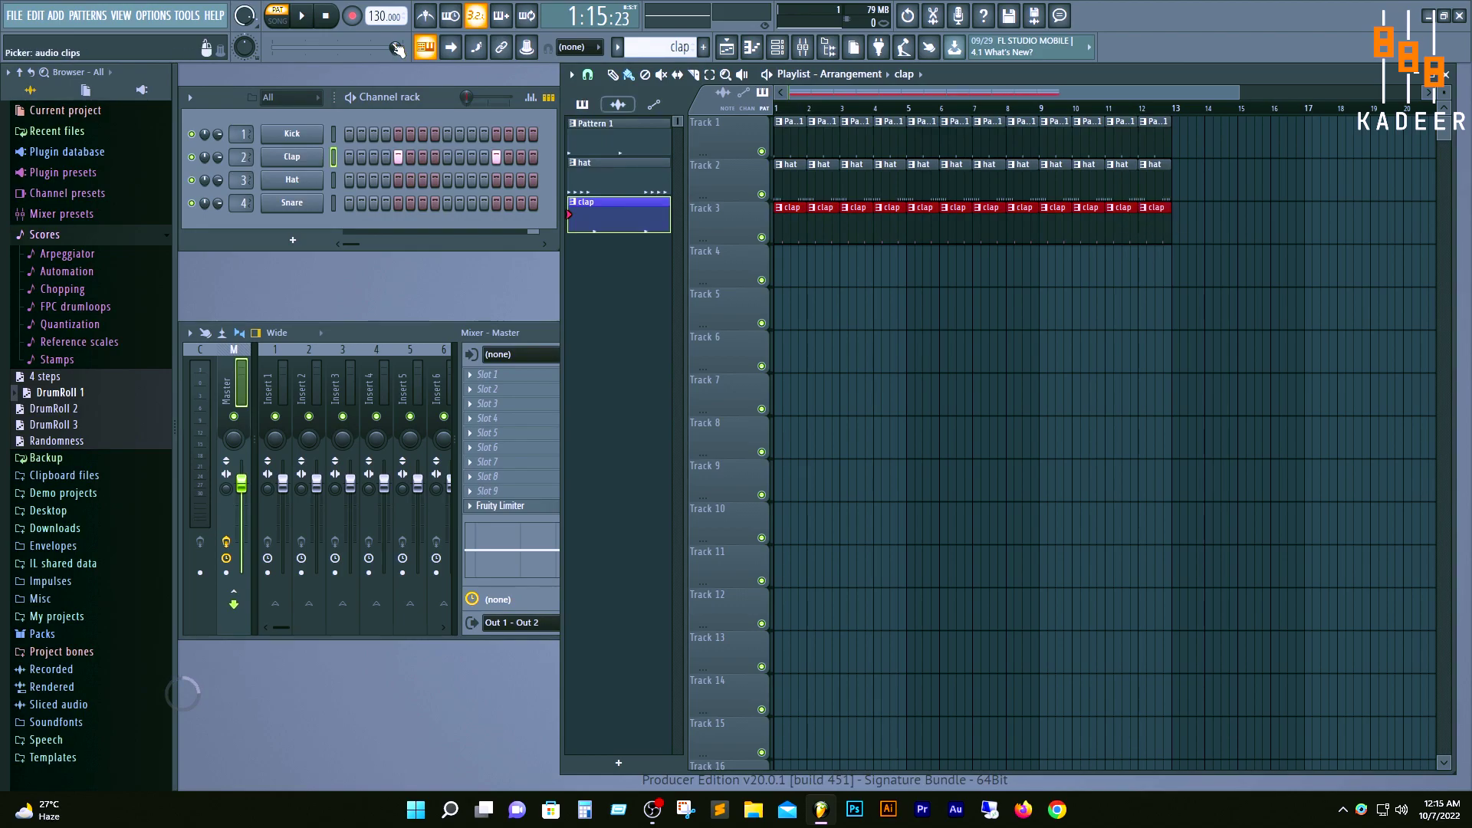
left_click(278, 21)
left_click(302, 17)
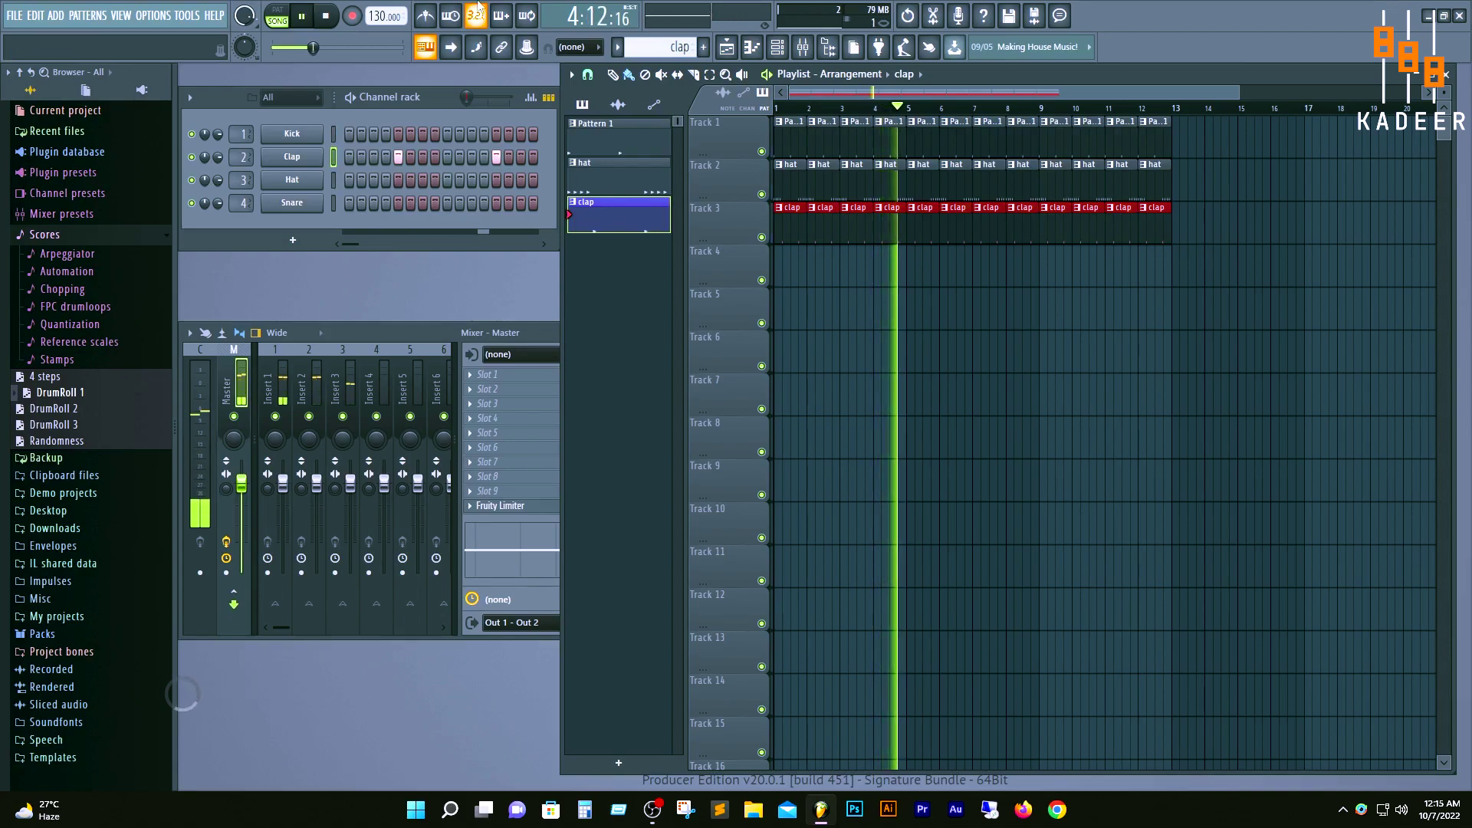
Step: Try out Snare hits in the clap pattern, including steps 13 to 16, then clear them and pause in pattern mode
left_click(349, 202)
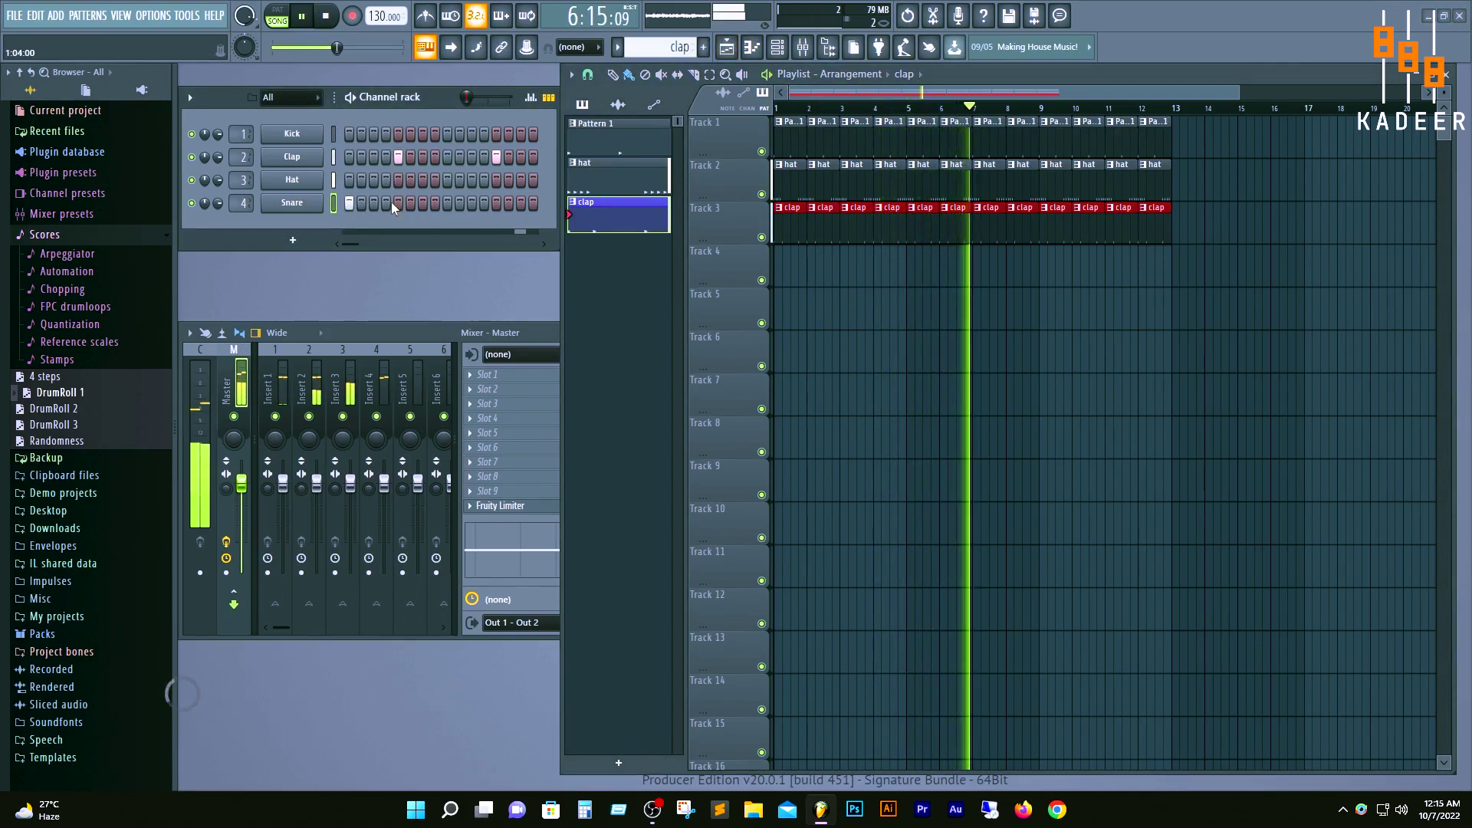
left_click(352, 204)
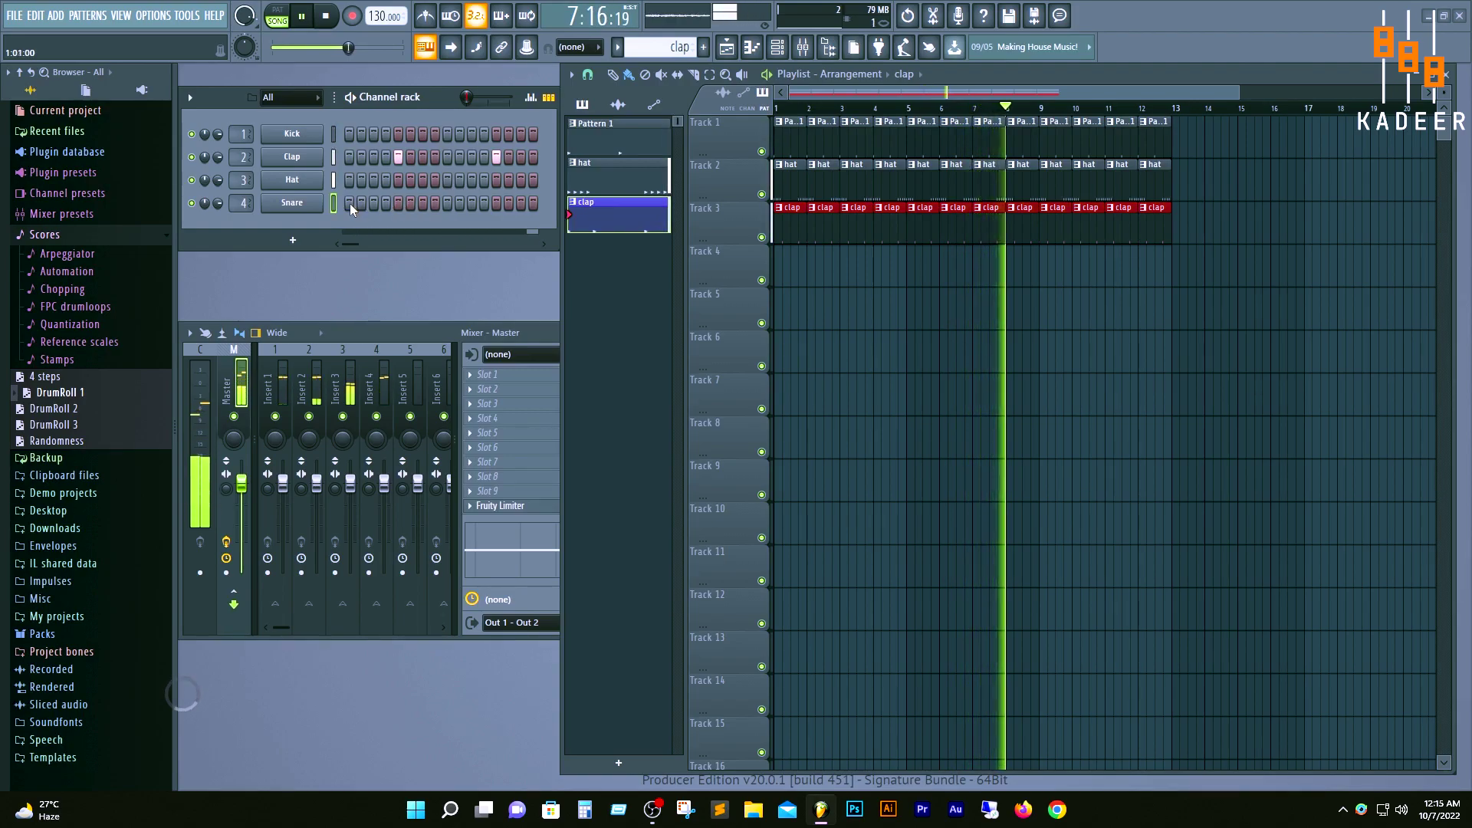
left_click(508, 203)
left_click(520, 202)
left_click(532, 201)
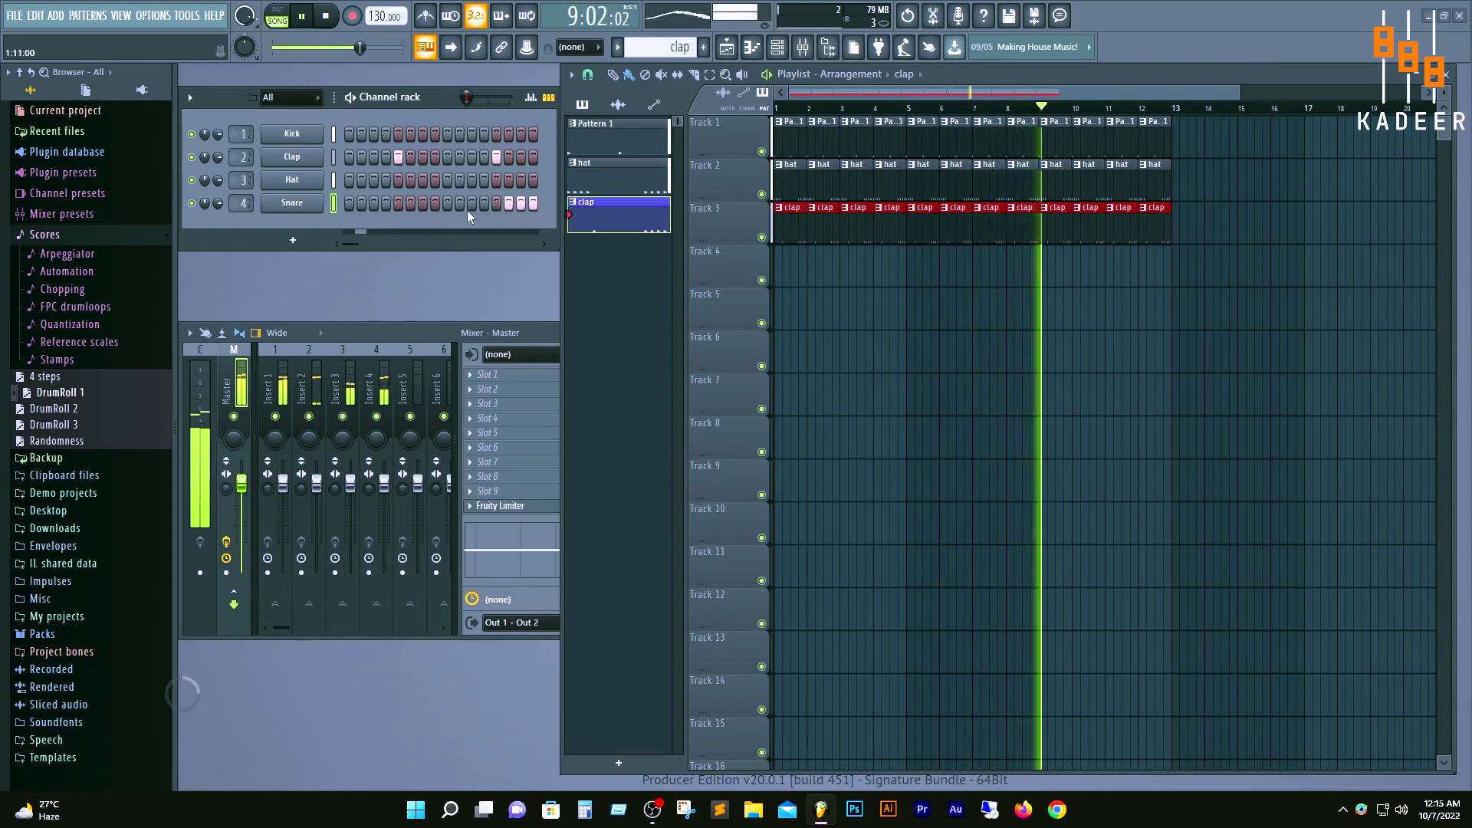
left_click(496, 204)
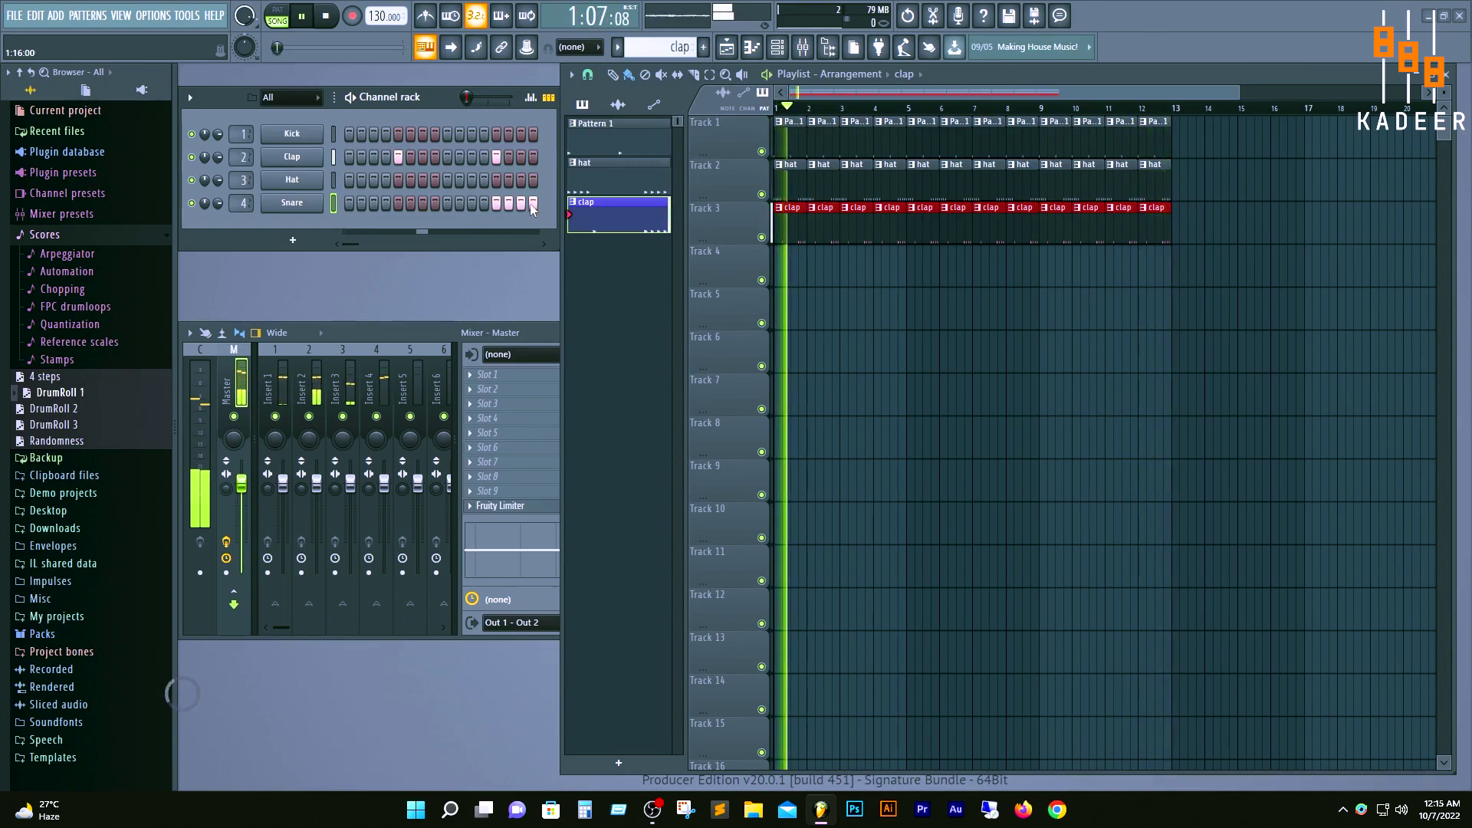
left_click_drag(534, 204, 496, 205)
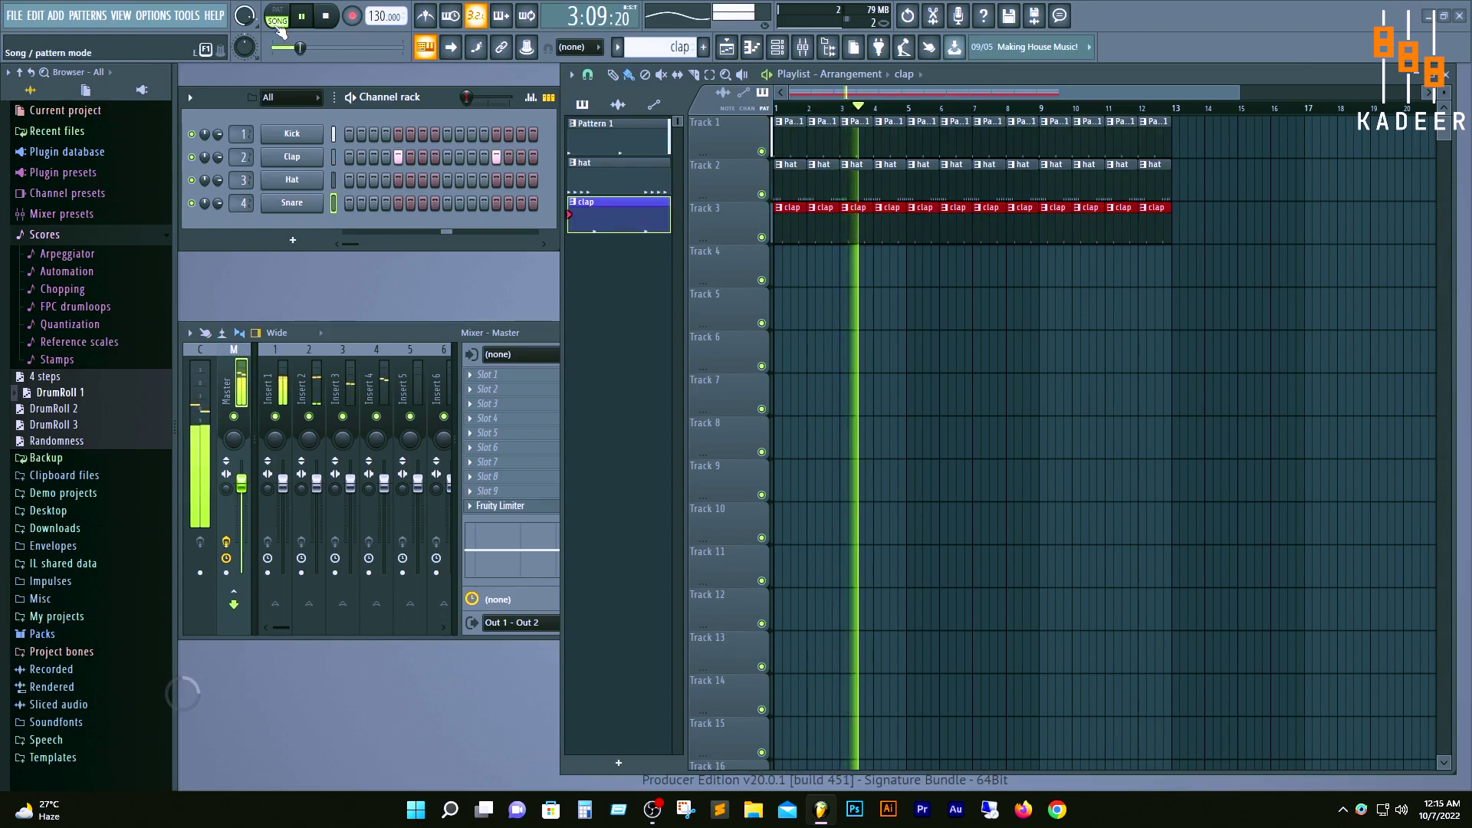
left_click(279, 27)
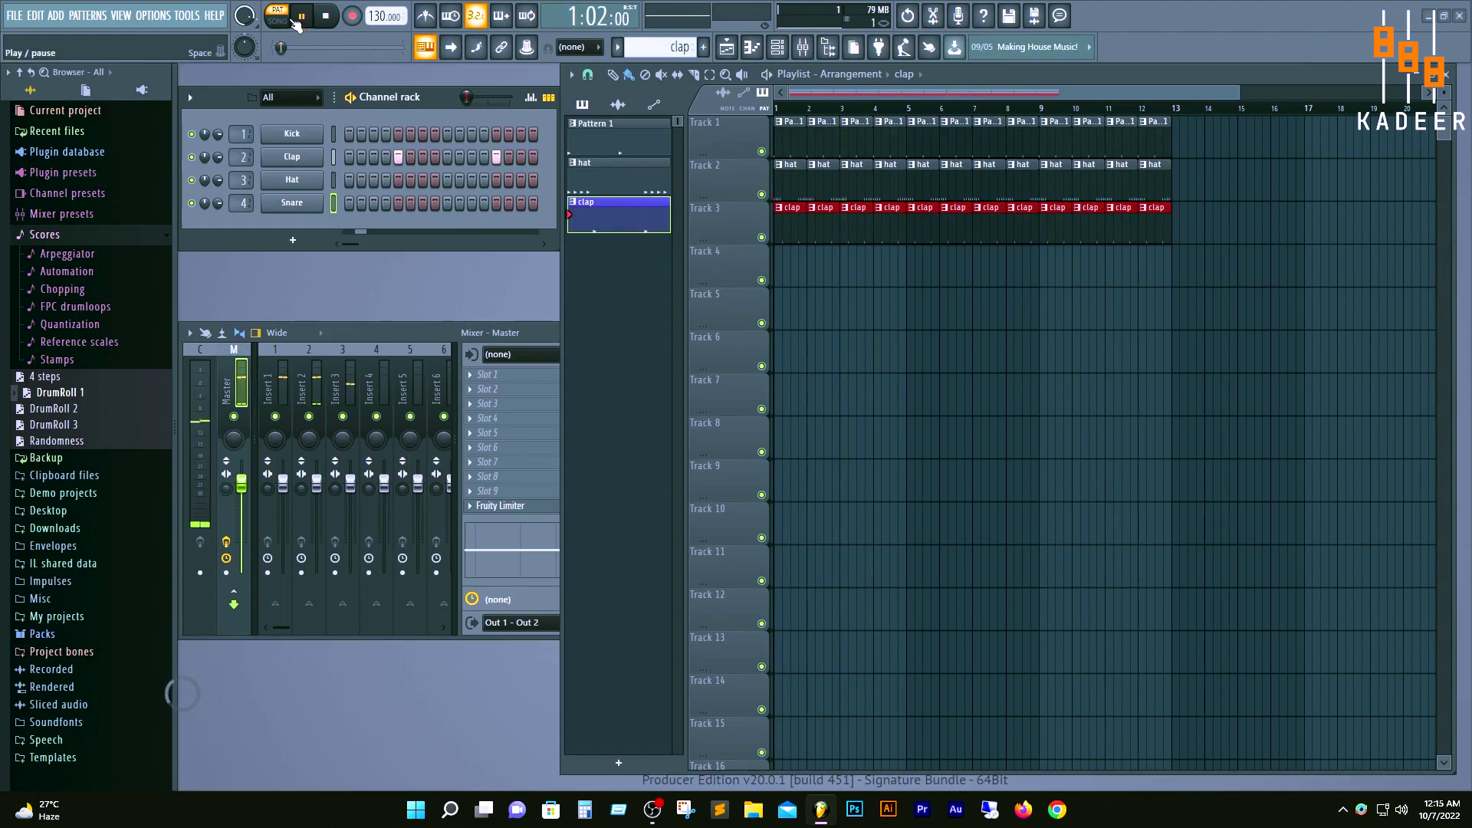
left_click(299, 18)
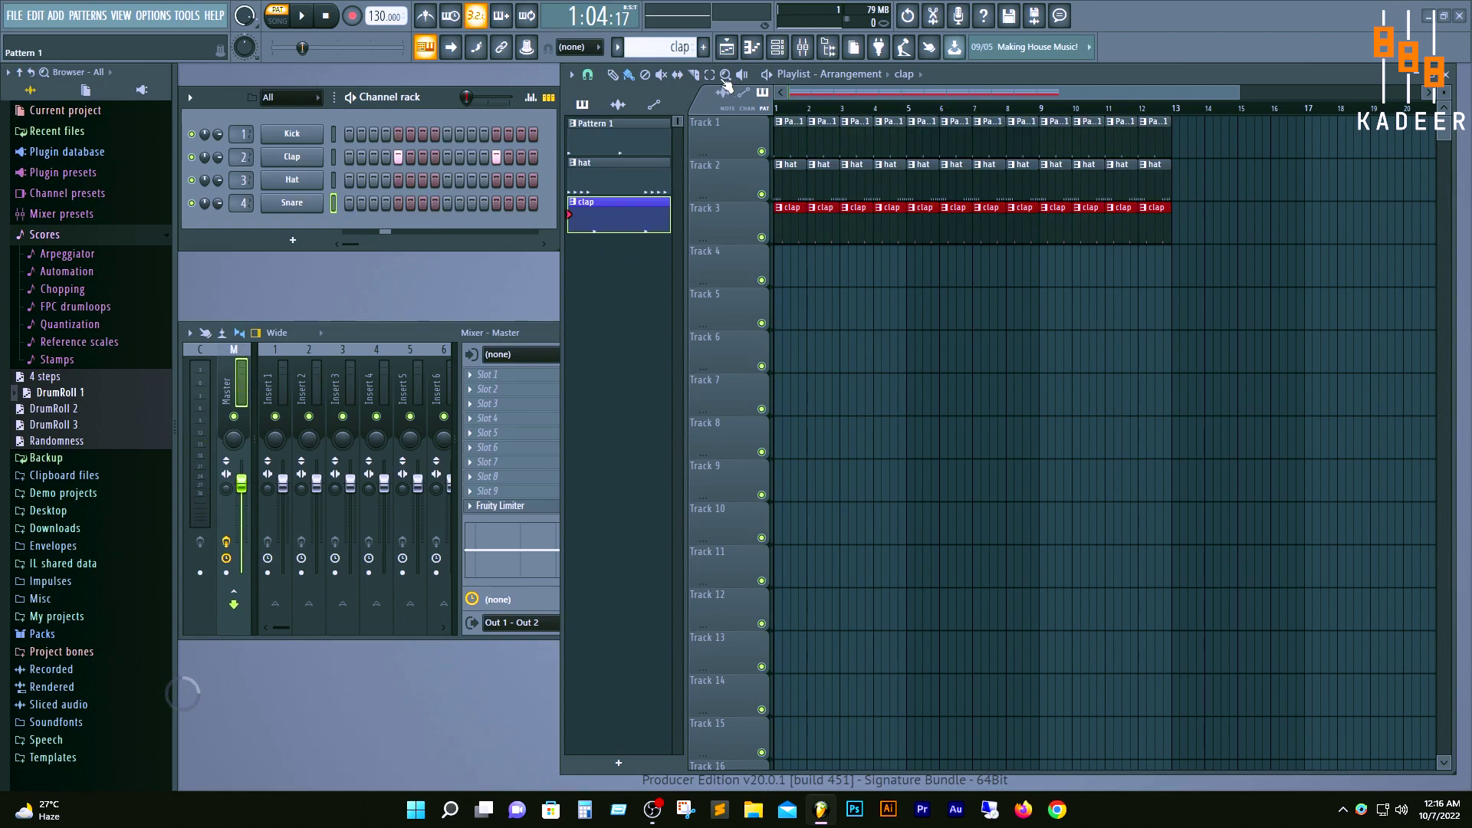
Step: Add a new pattern named "snare" with a yellow-green color
left_click(703, 47)
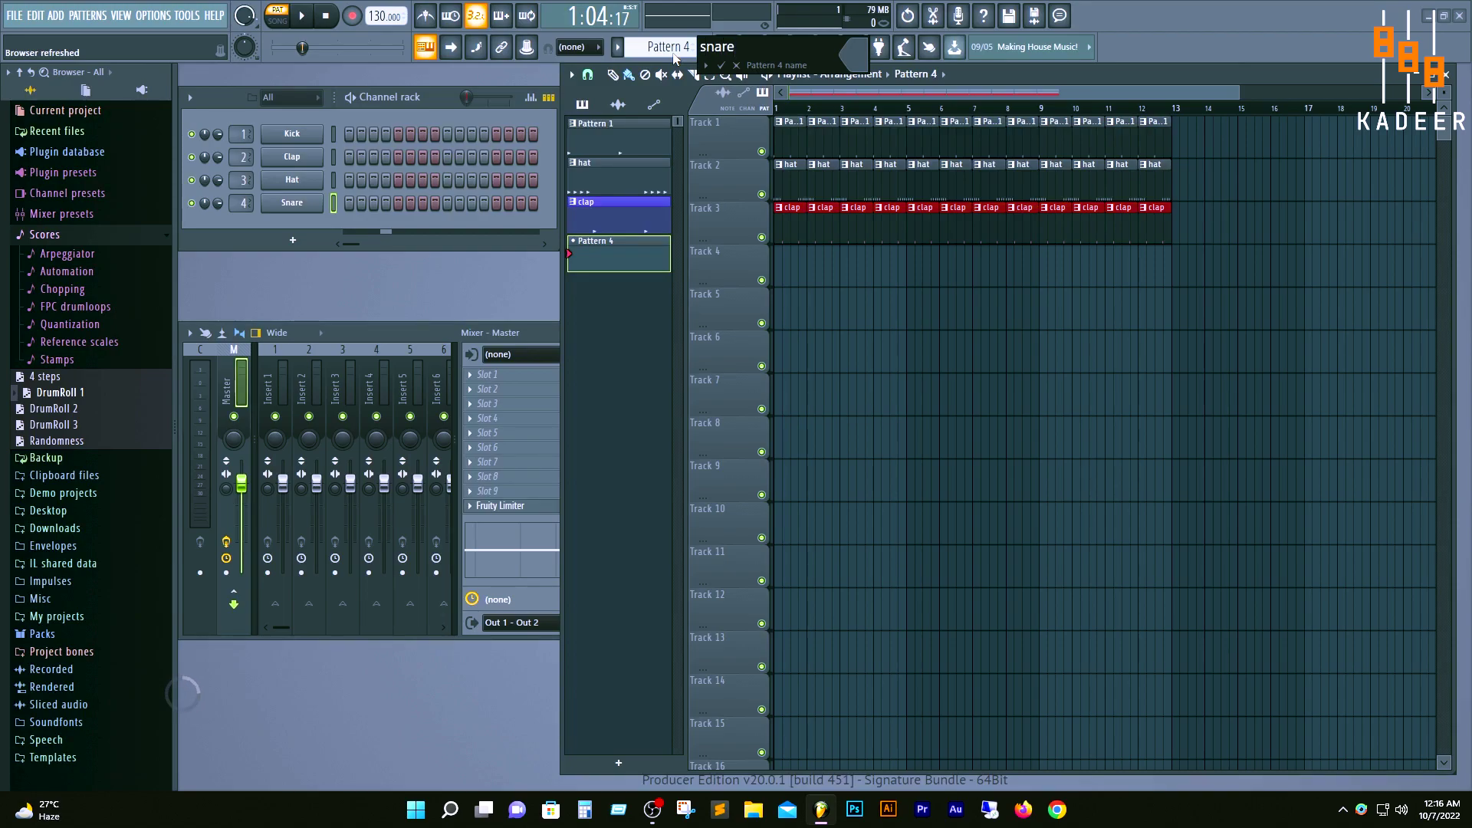
type("snare")
left_click(852, 55)
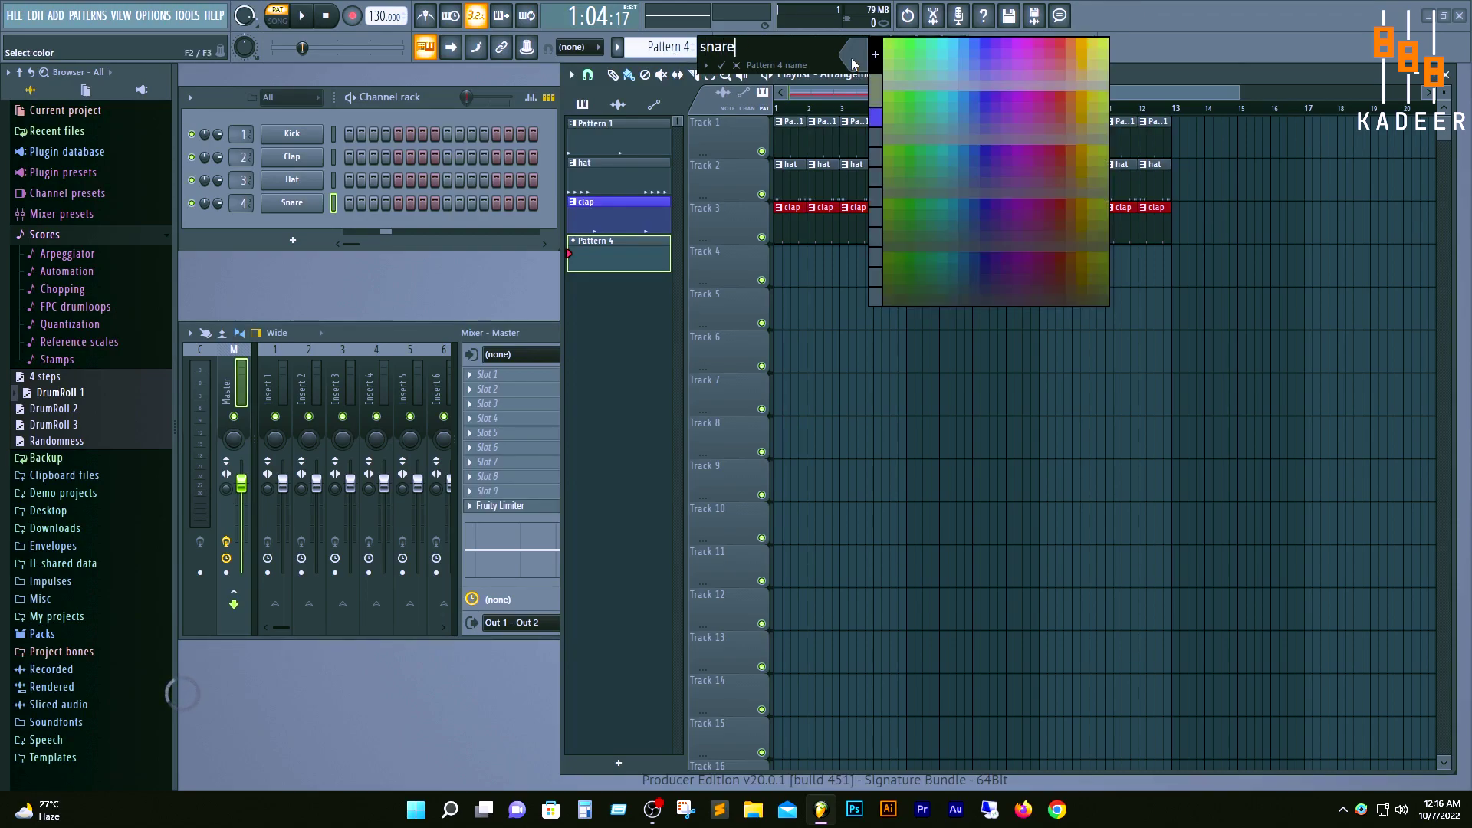
left_click(1102, 46)
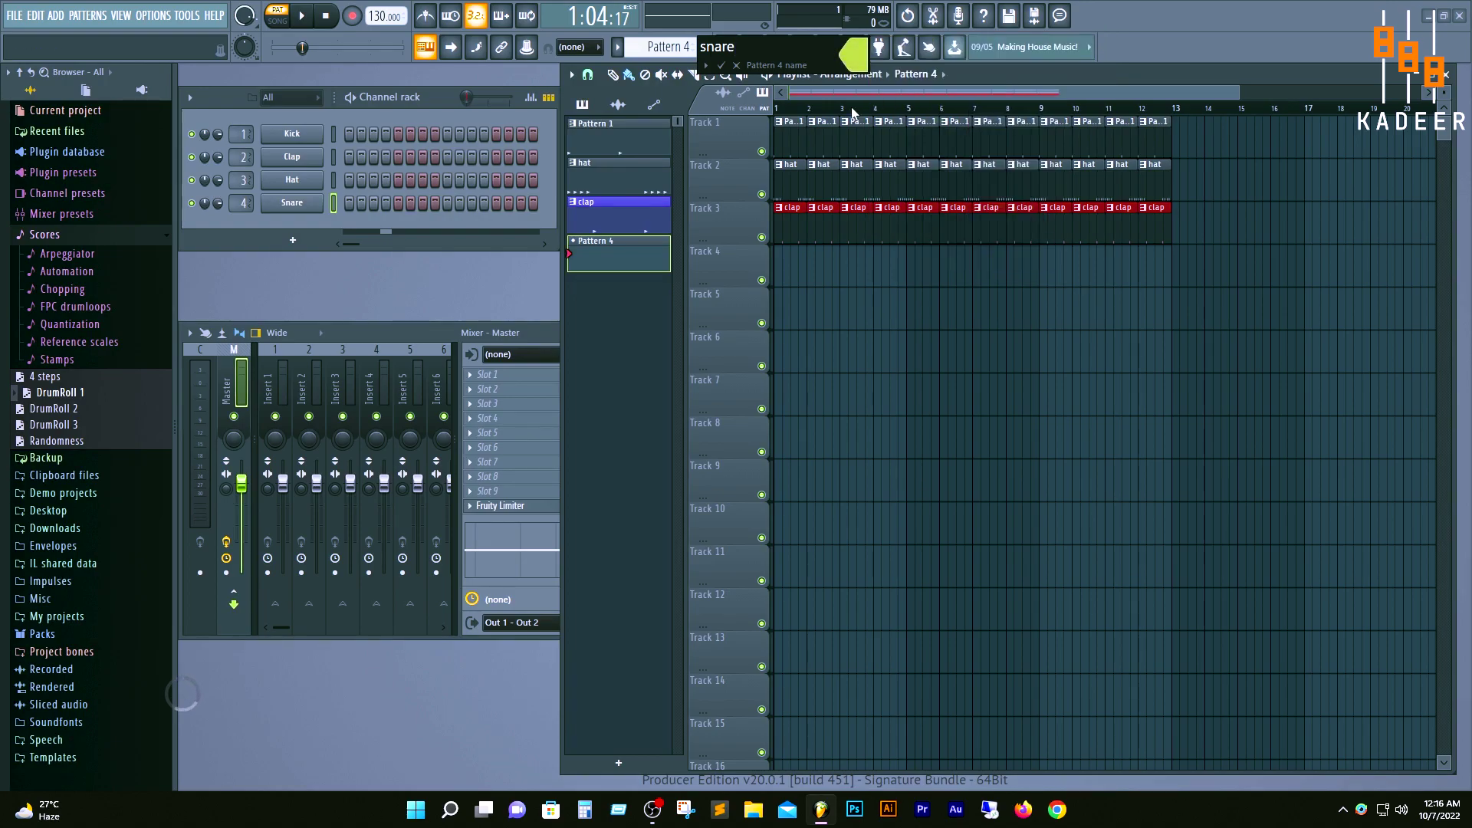
key("Return")
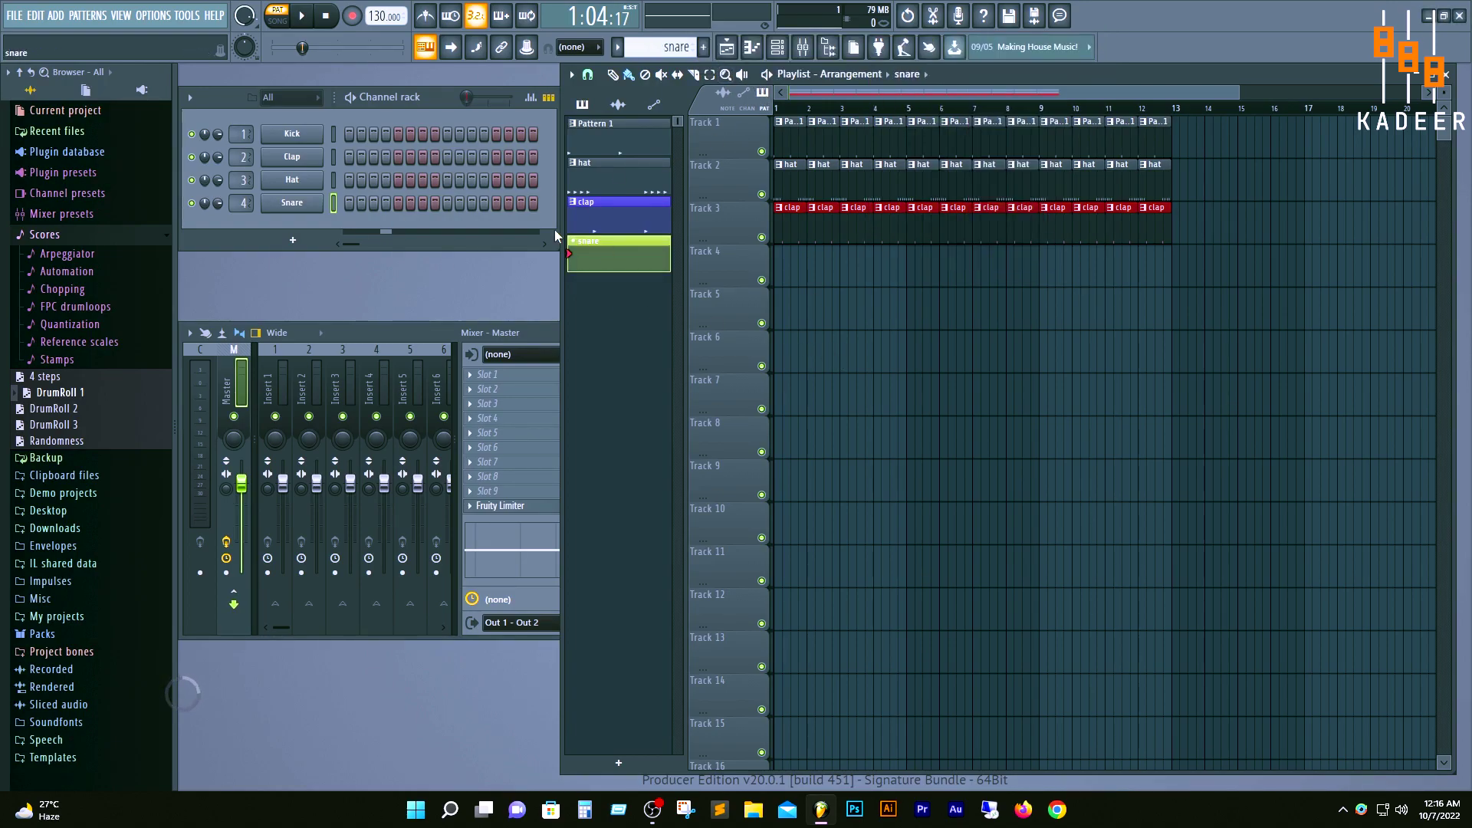
Step: Program Snare hits on steps 13 to 16 in the snare pattern, and fill Track 4 with its clips from bar 1 through bar 12
left_click_drag(496, 201, 534, 202)
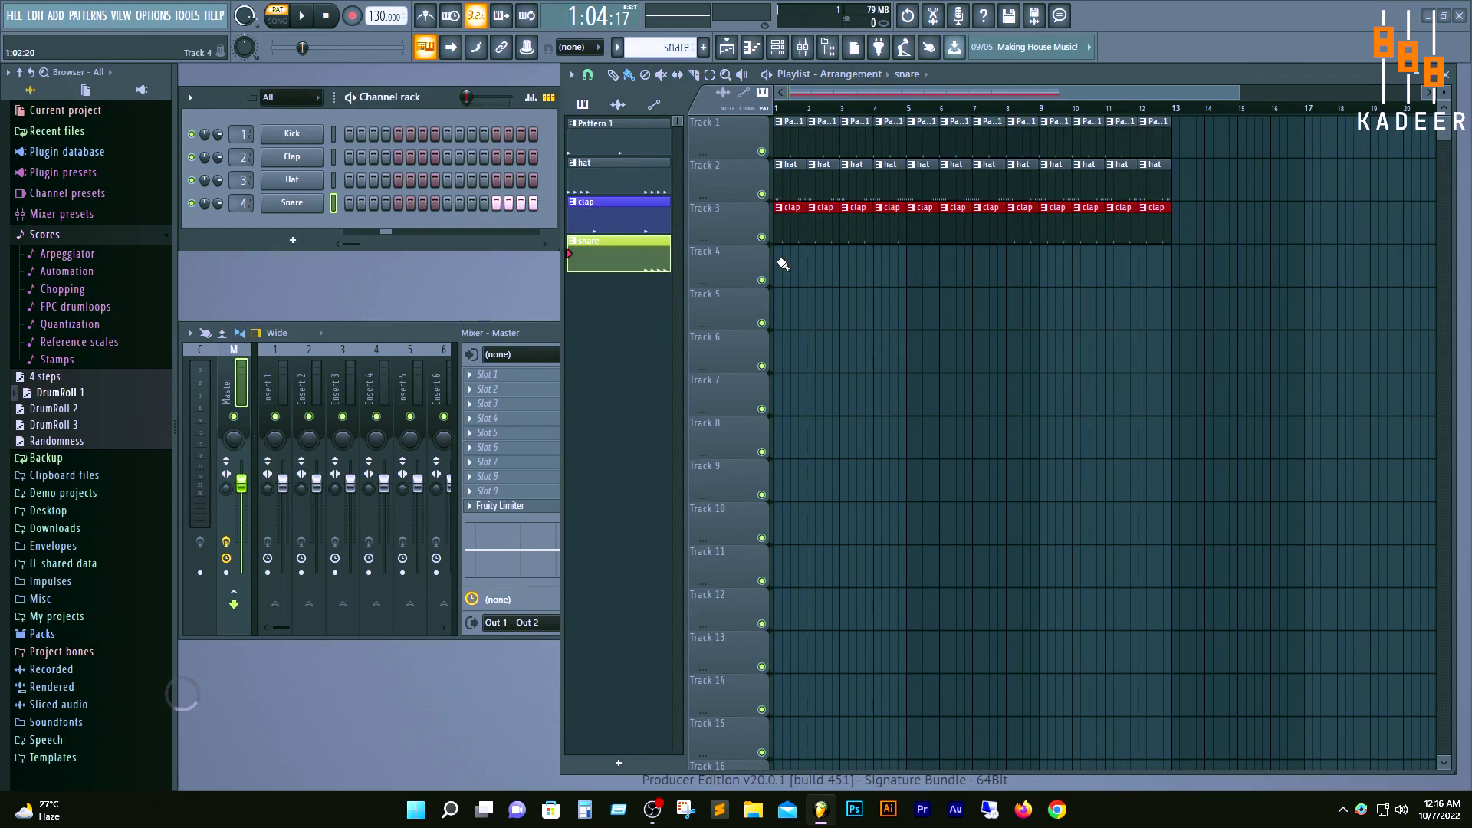
left_click_drag(781, 266, 1156, 270)
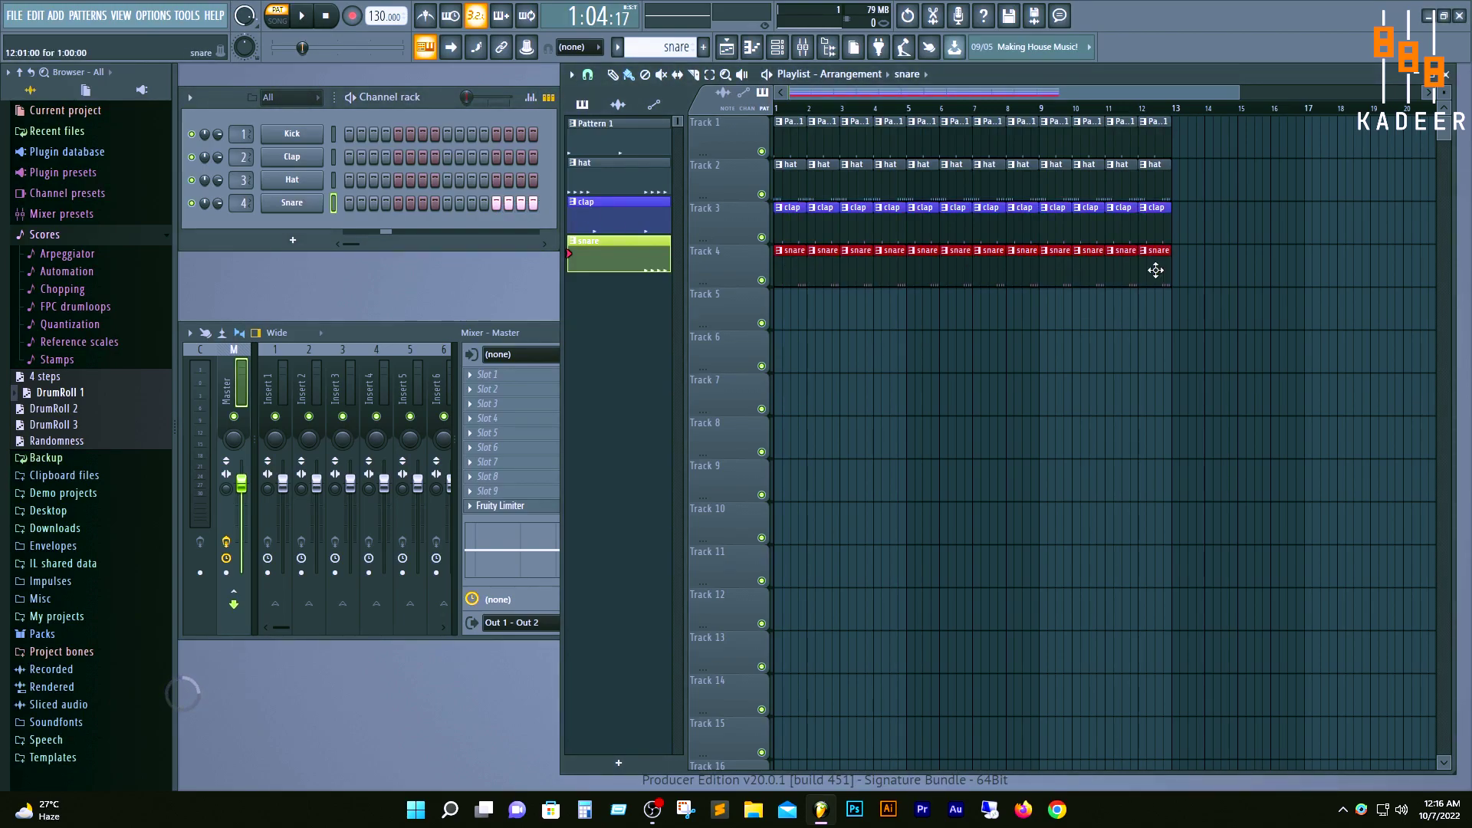
Step: Play the four-track arrangement in song mode, and return the playhead to bar 1 after pausing
left_click(302, 16)
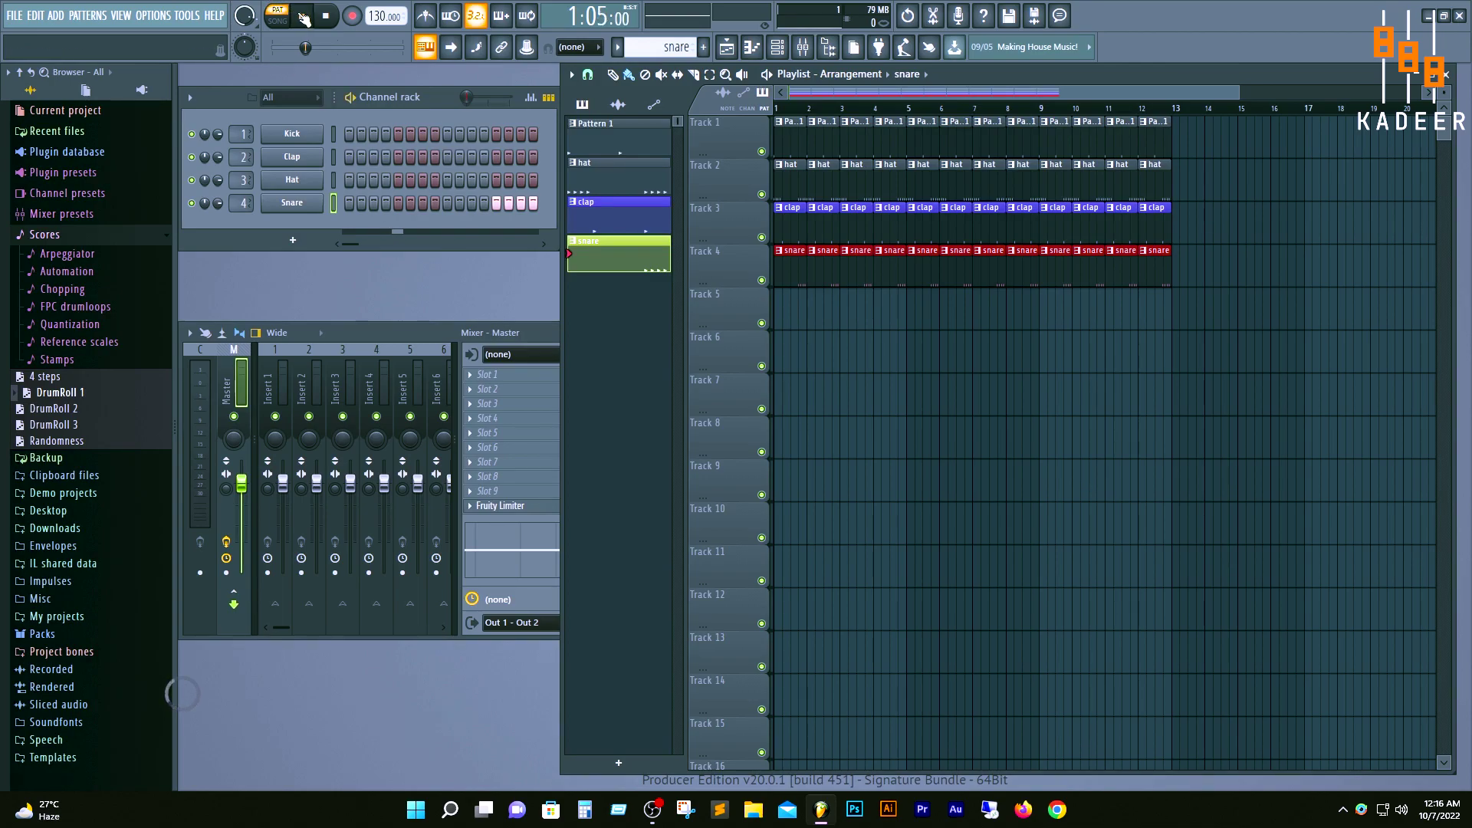
key("l")
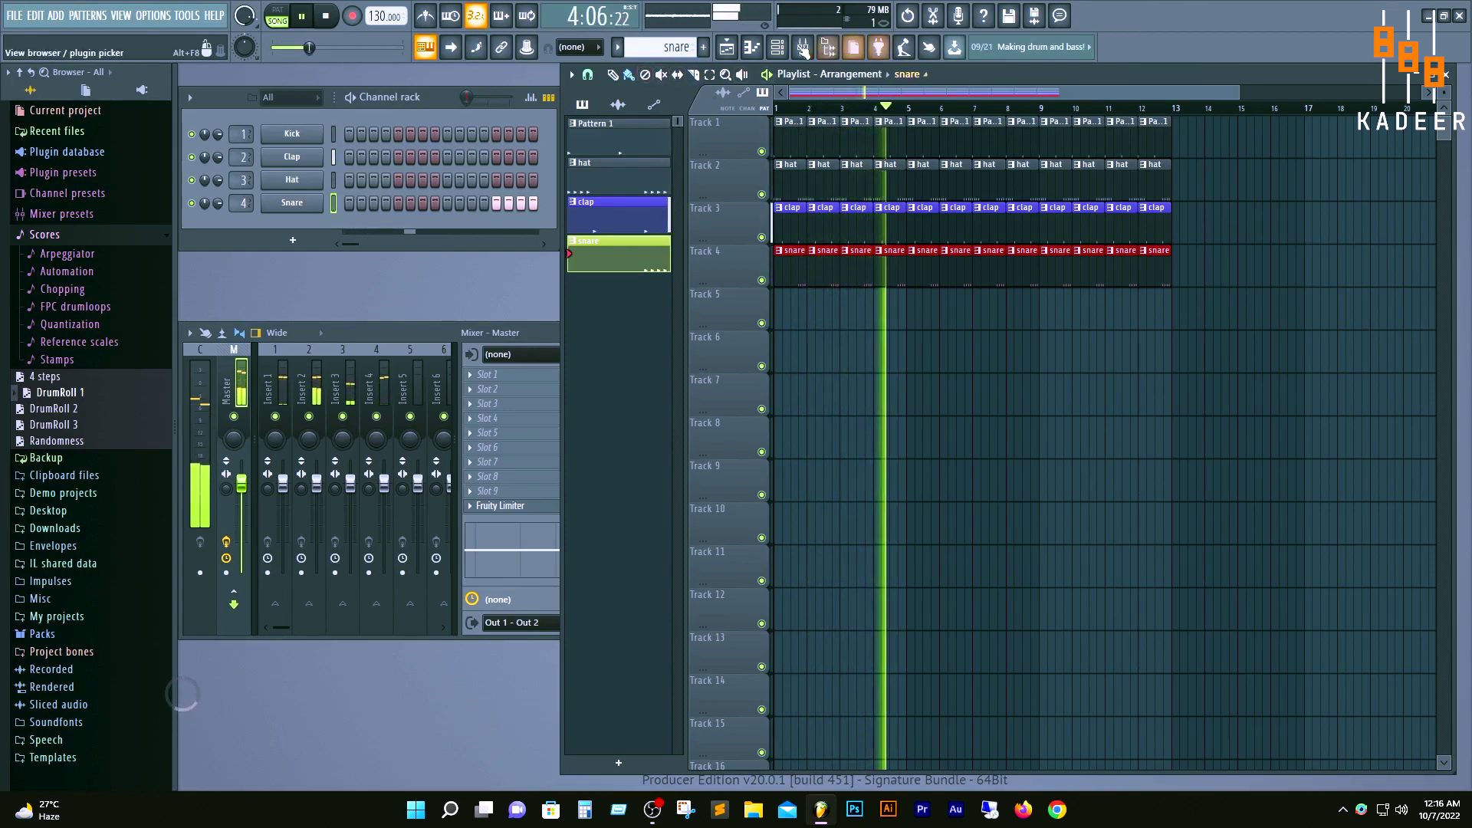
left_click(304, 16)
left_click_drag(923, 108, 765, 108)
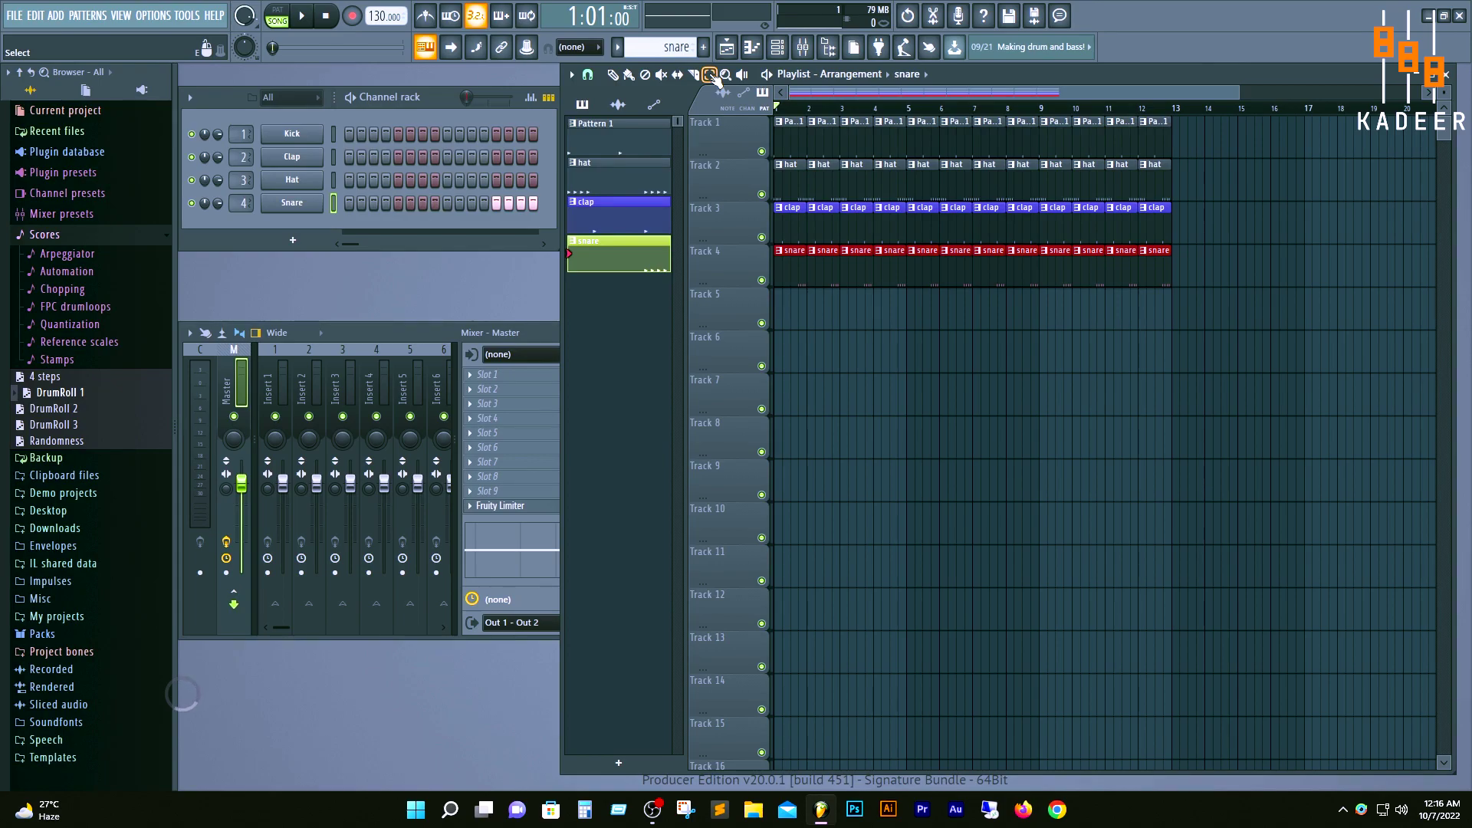
Step: Try selecting the clips on Track 1 alone and all clips on Tracks 1 to 4 together, and clear the selection
left_click_drag(1190, 138, 771, 132)
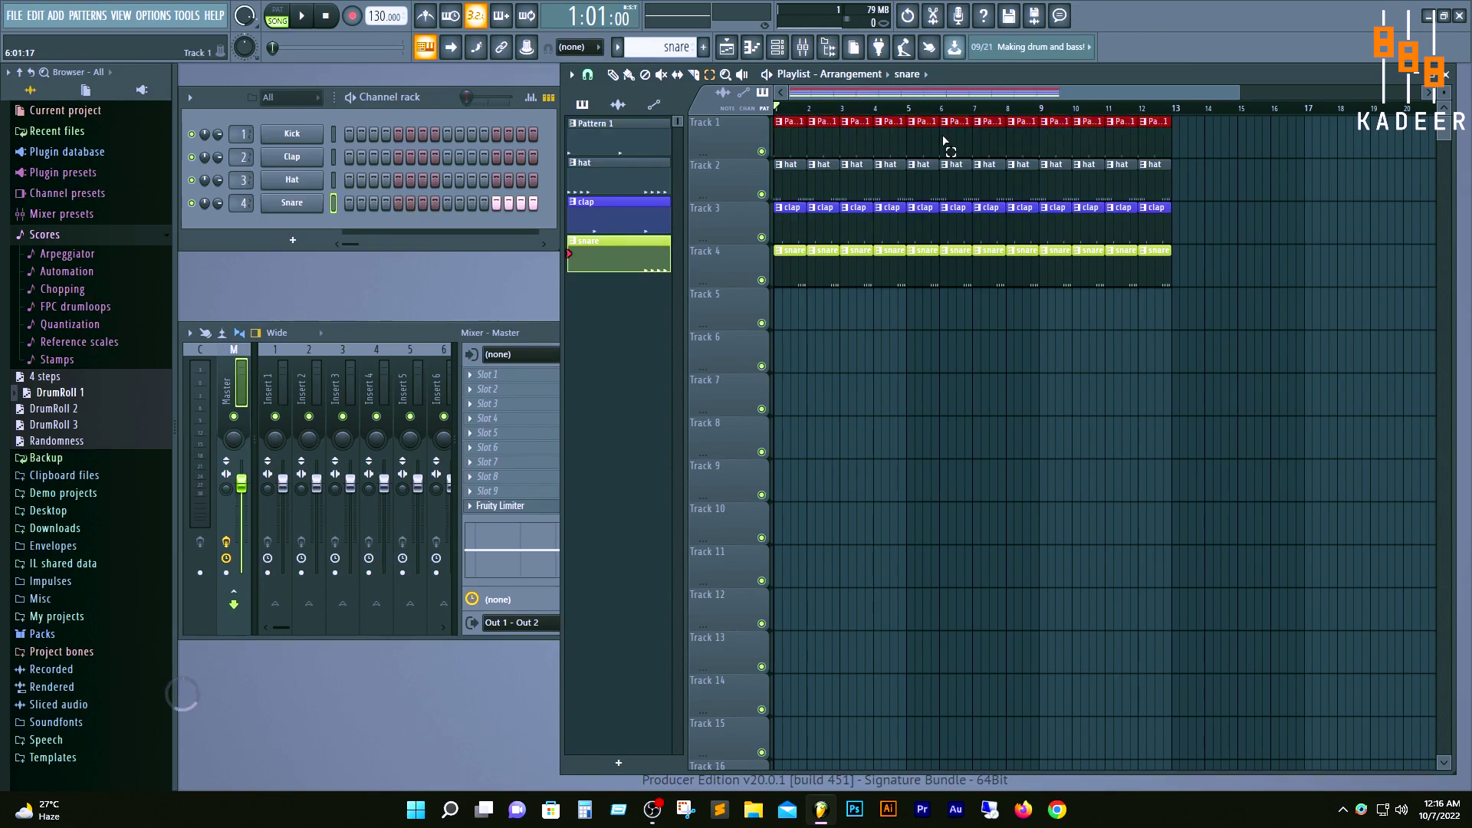
left_click_drag(1191, 119, 779, 279)
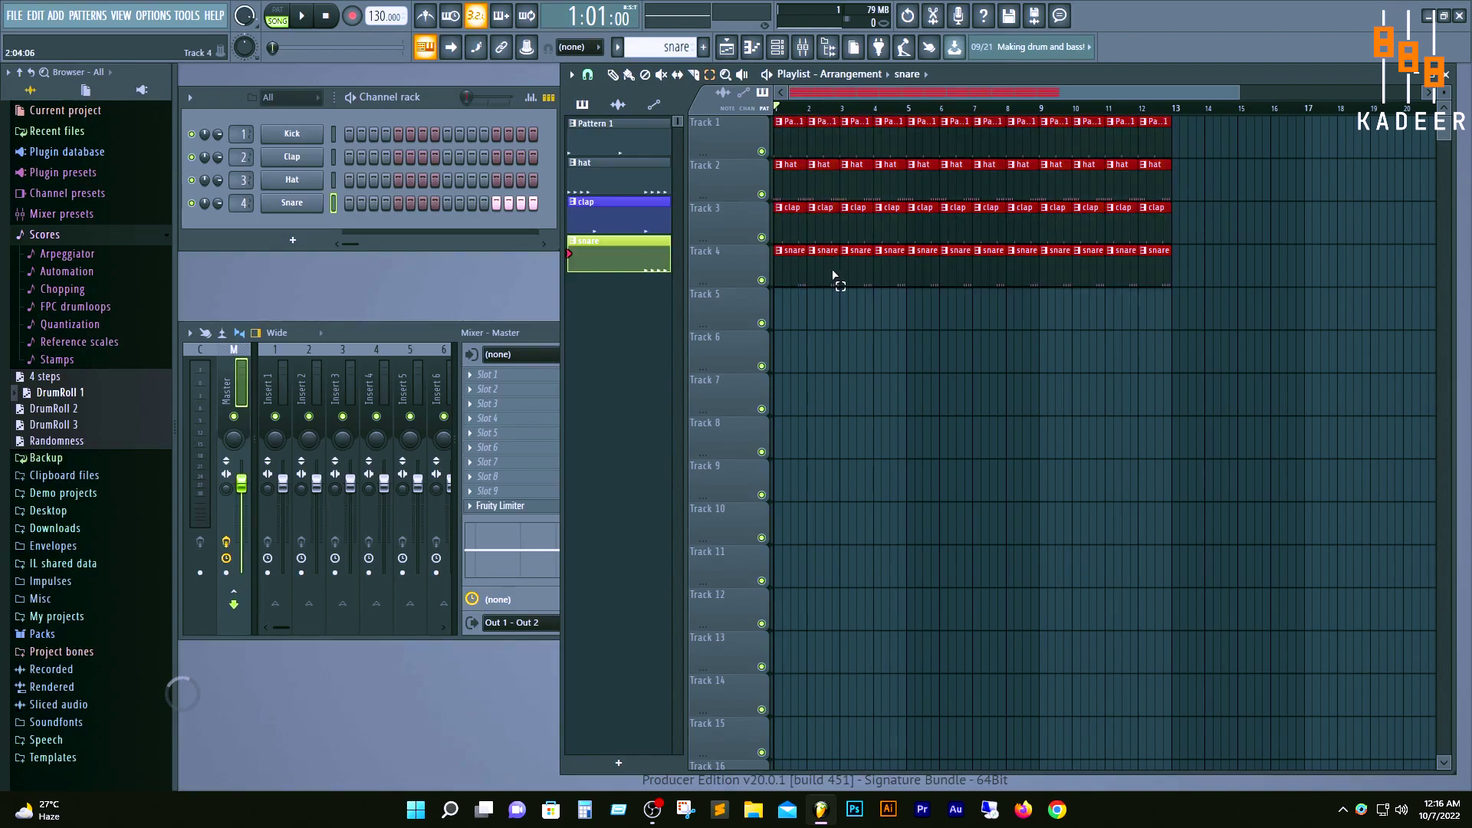
left_click(1204, 133)
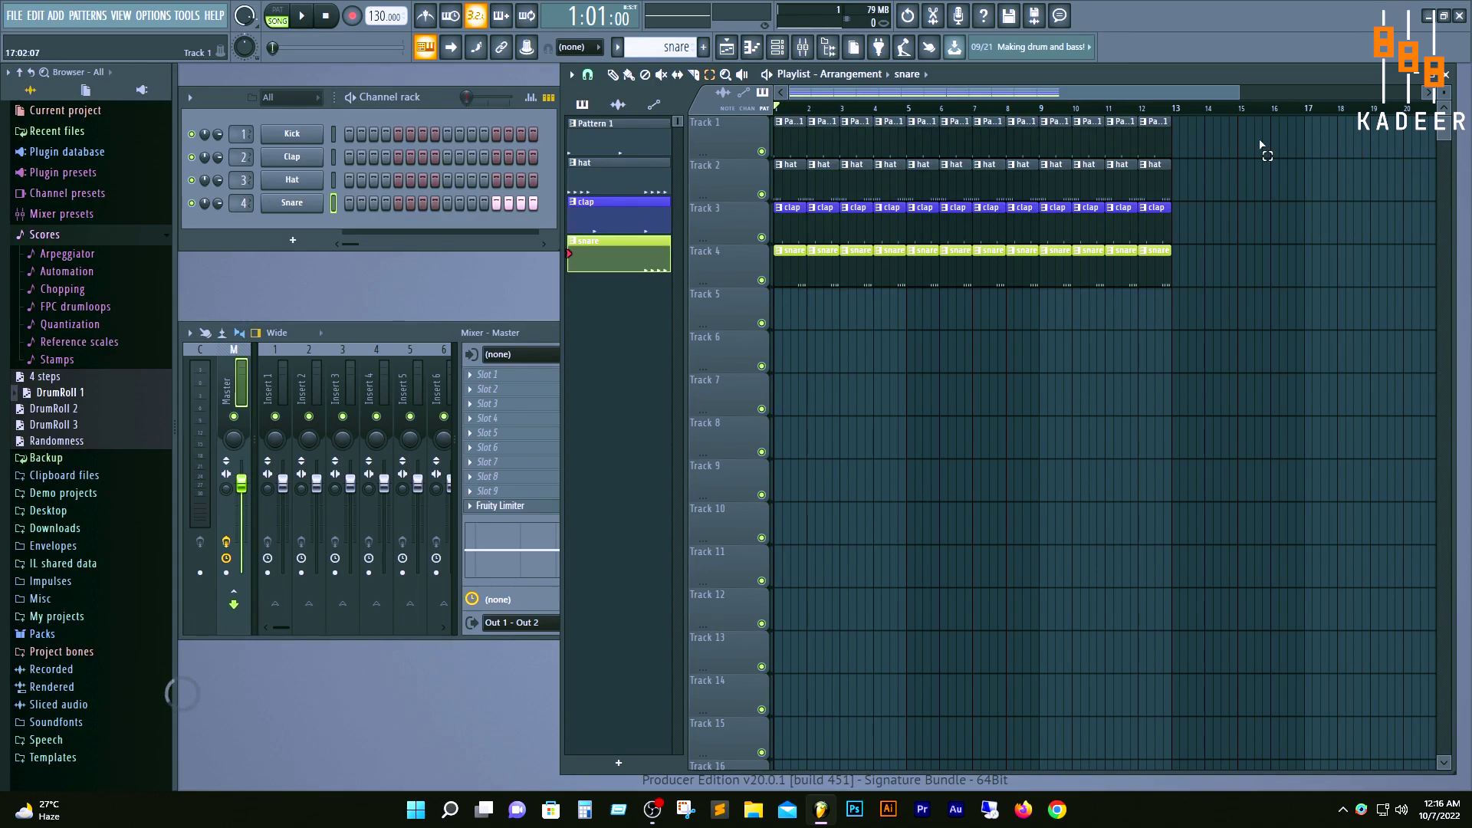
Step: Select all Pattern 1 clips on Track 1 and move them one bar later to start at bar 2
left_click_drag(1207, 137, 780, 137)
left_click_drag(1207, 138, 773, 132)
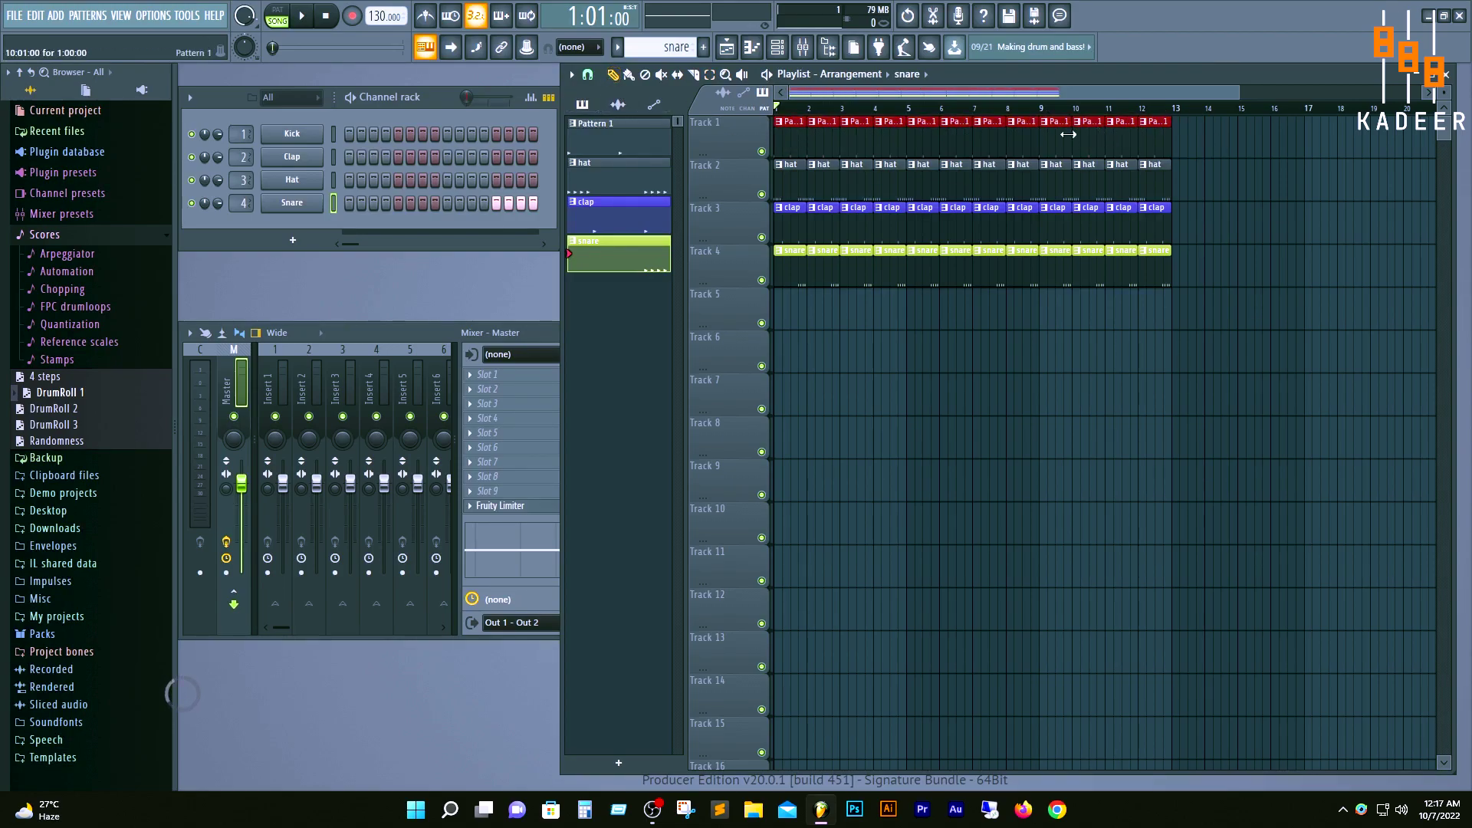
left_click_drag(1244, 91, 1077, 91)
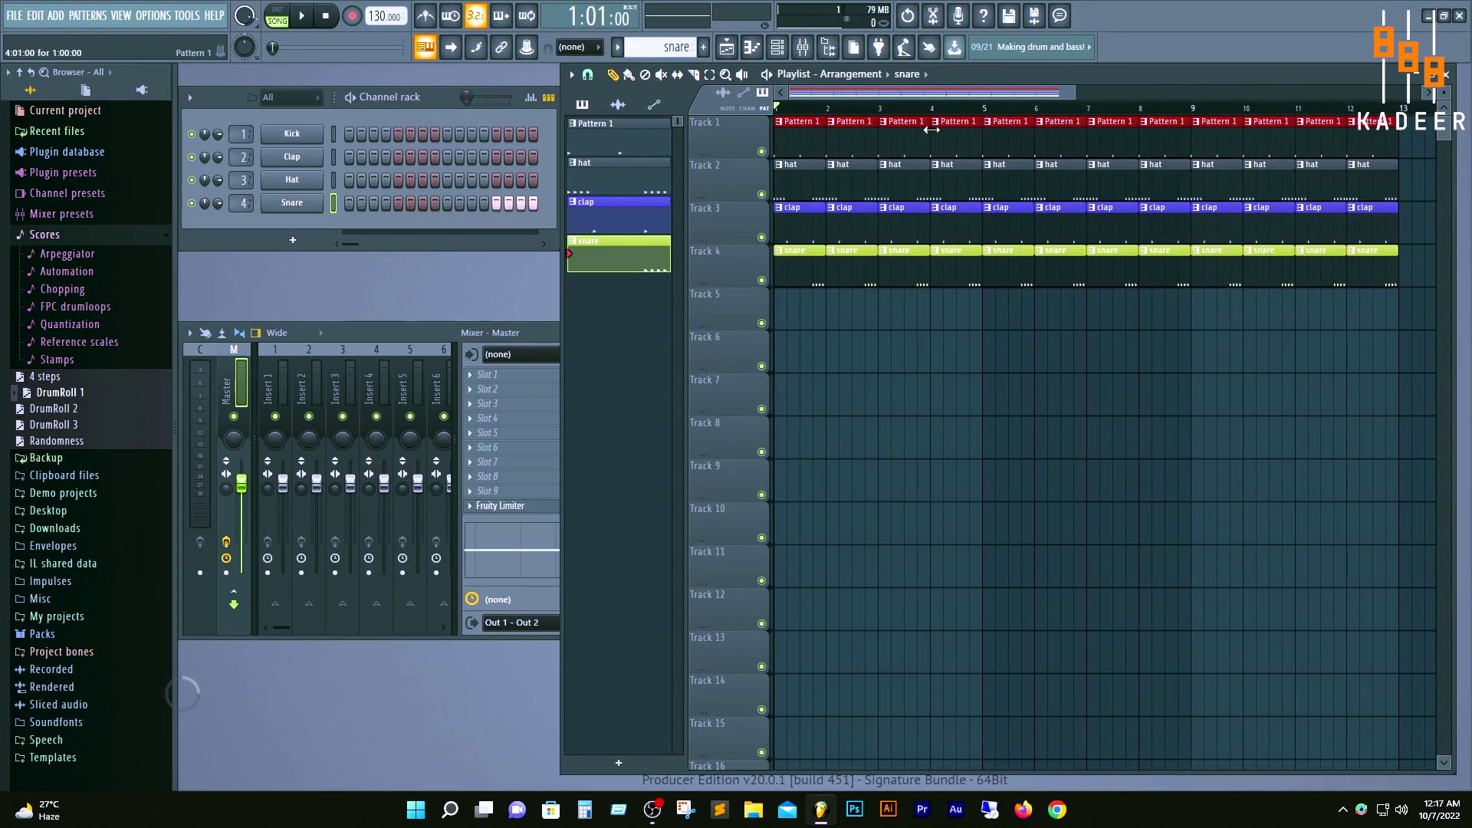
left_click_drag(902, 134, 956, 134)
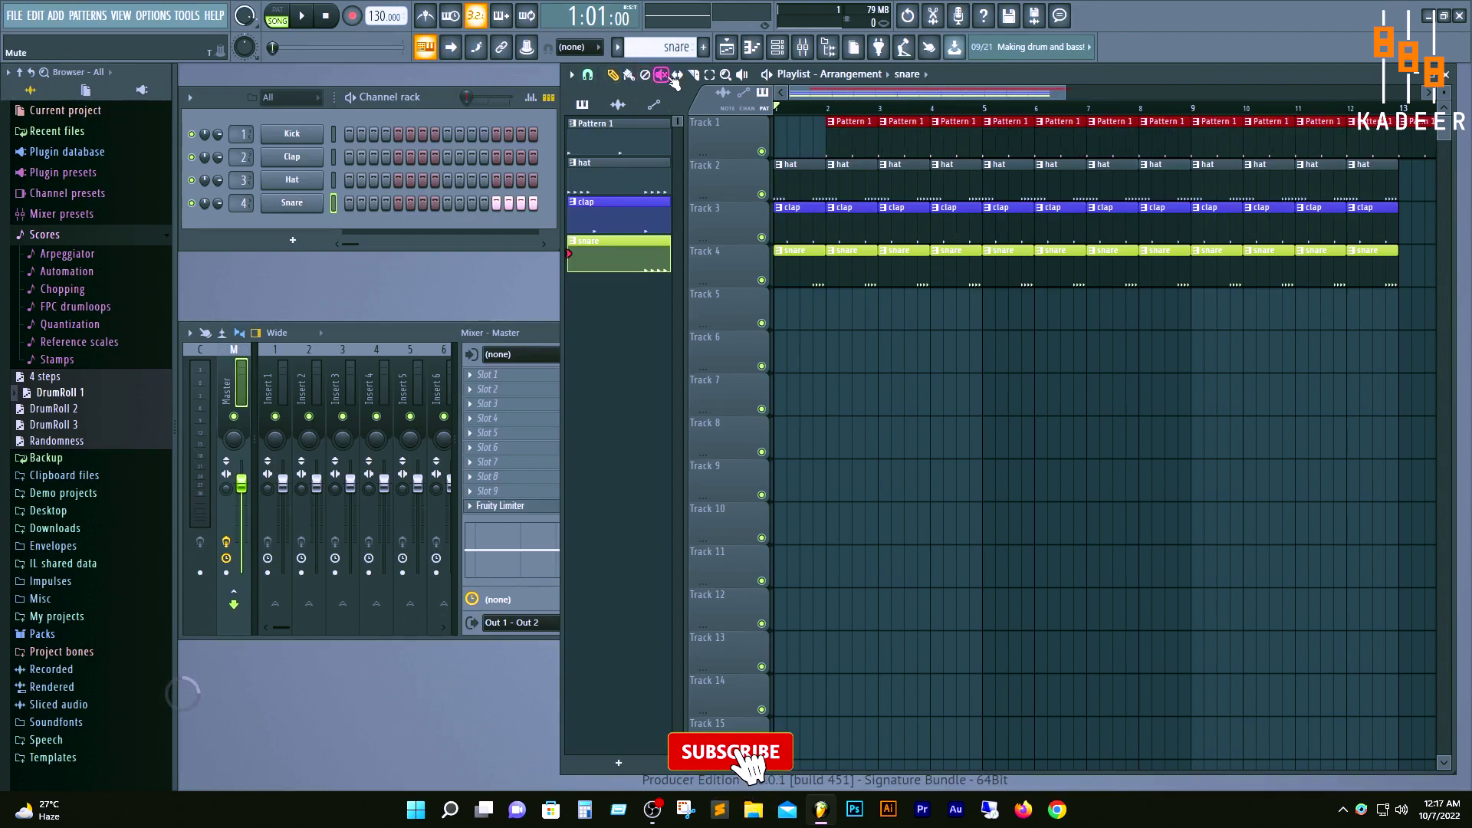
Step: Select all clap clips on Track 3 and move them two bars later to start at bar 3
left_click(709, 75)
left_click_drag(1411, 242, 779, 209)
left_click_drag(867, 221, 974, 222)
left_click_drag(1434, 224, 778, 201)
left_click(613, 74)
left_click_drag(847, 219, 969, 229)
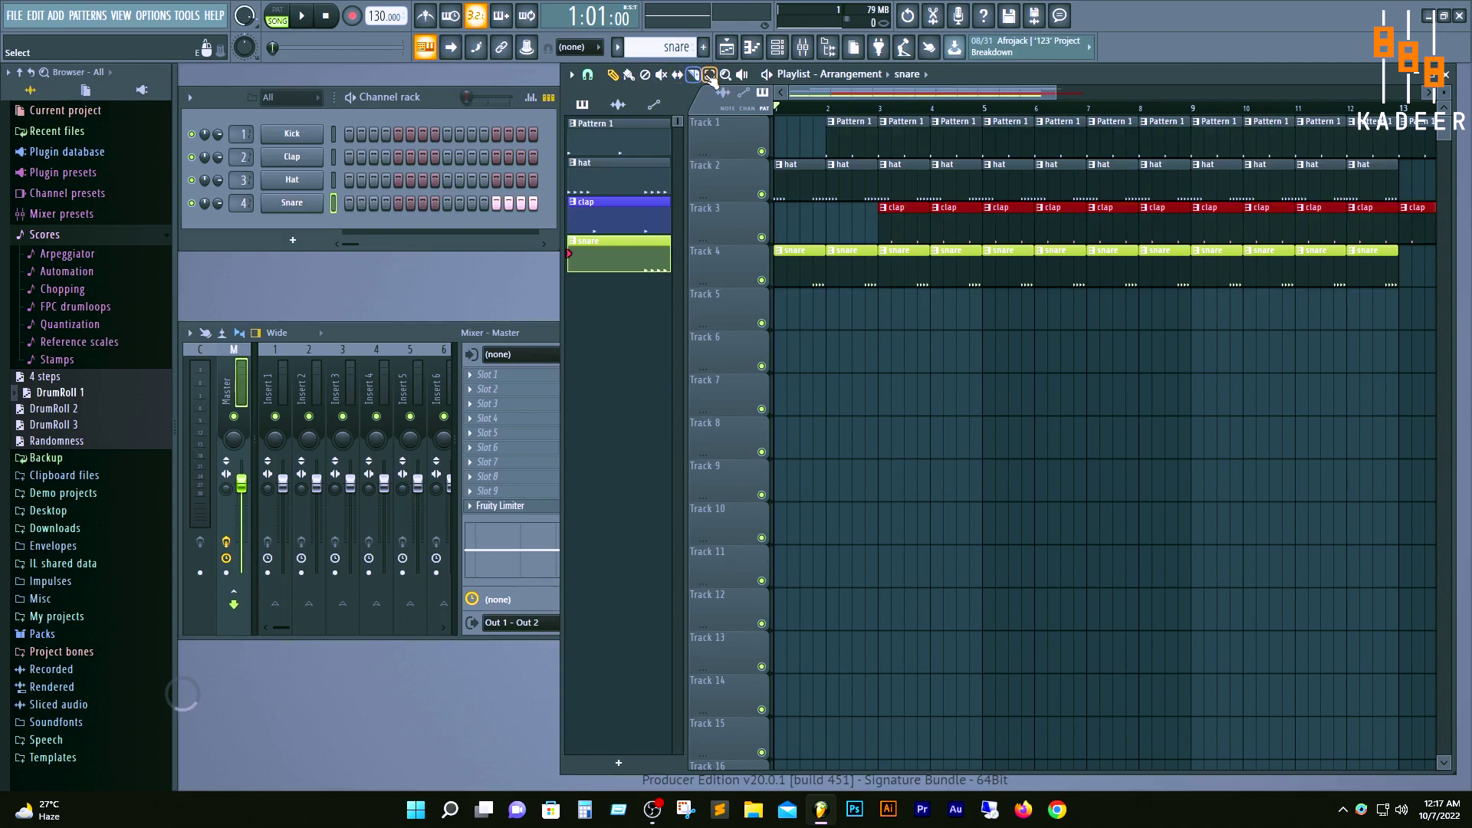
Step: Select all snare clips on Track 4 and move them three bars later to start at bar 4
left_click_drag(1419, 278, 776, 246)
left_click_drag(936, 270, 1077, 276)
left_click_drag(1418, 267, 790, 265)
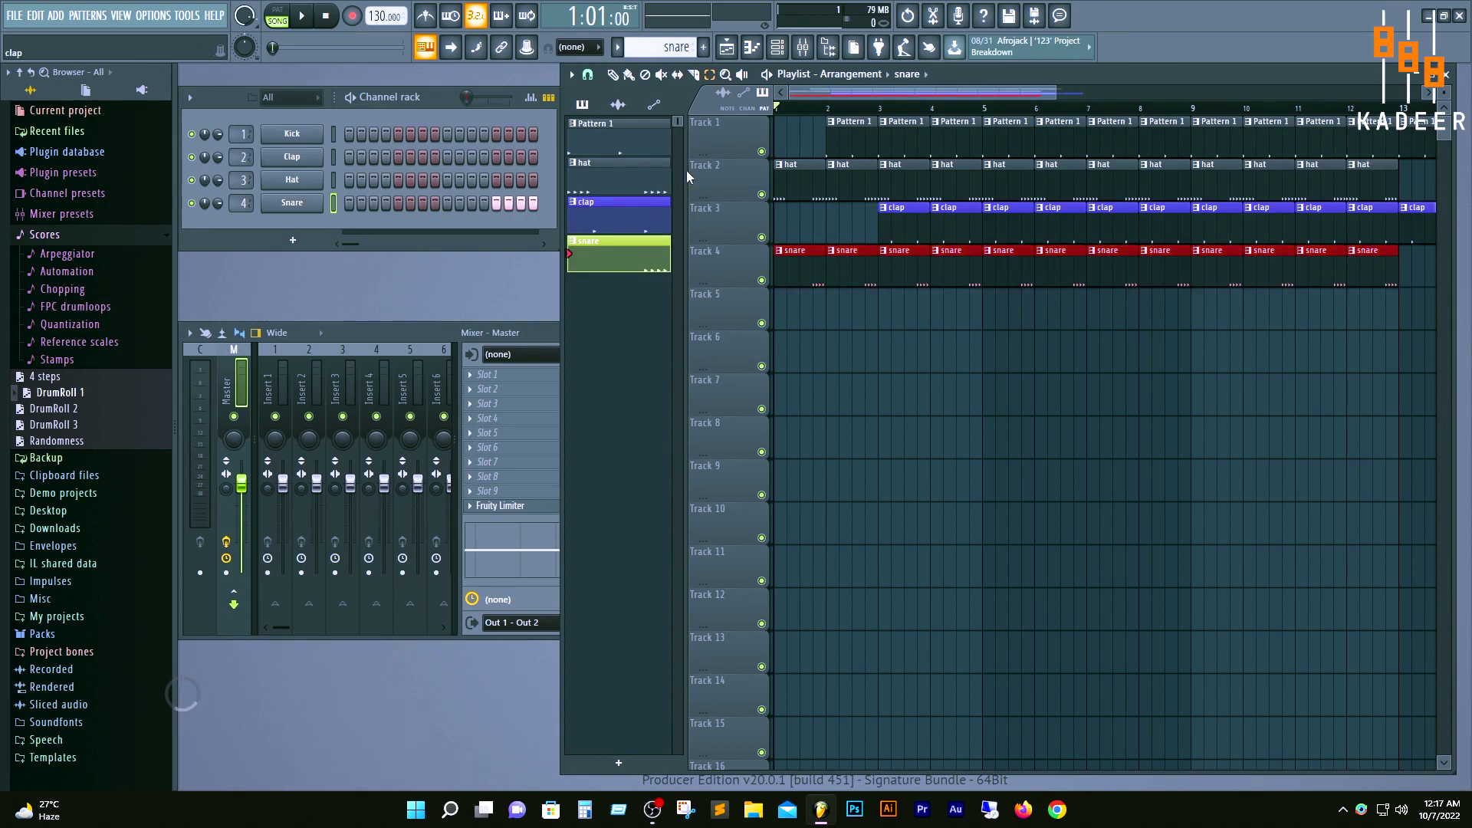
left_click_drag(891, 272, 1043, 274)
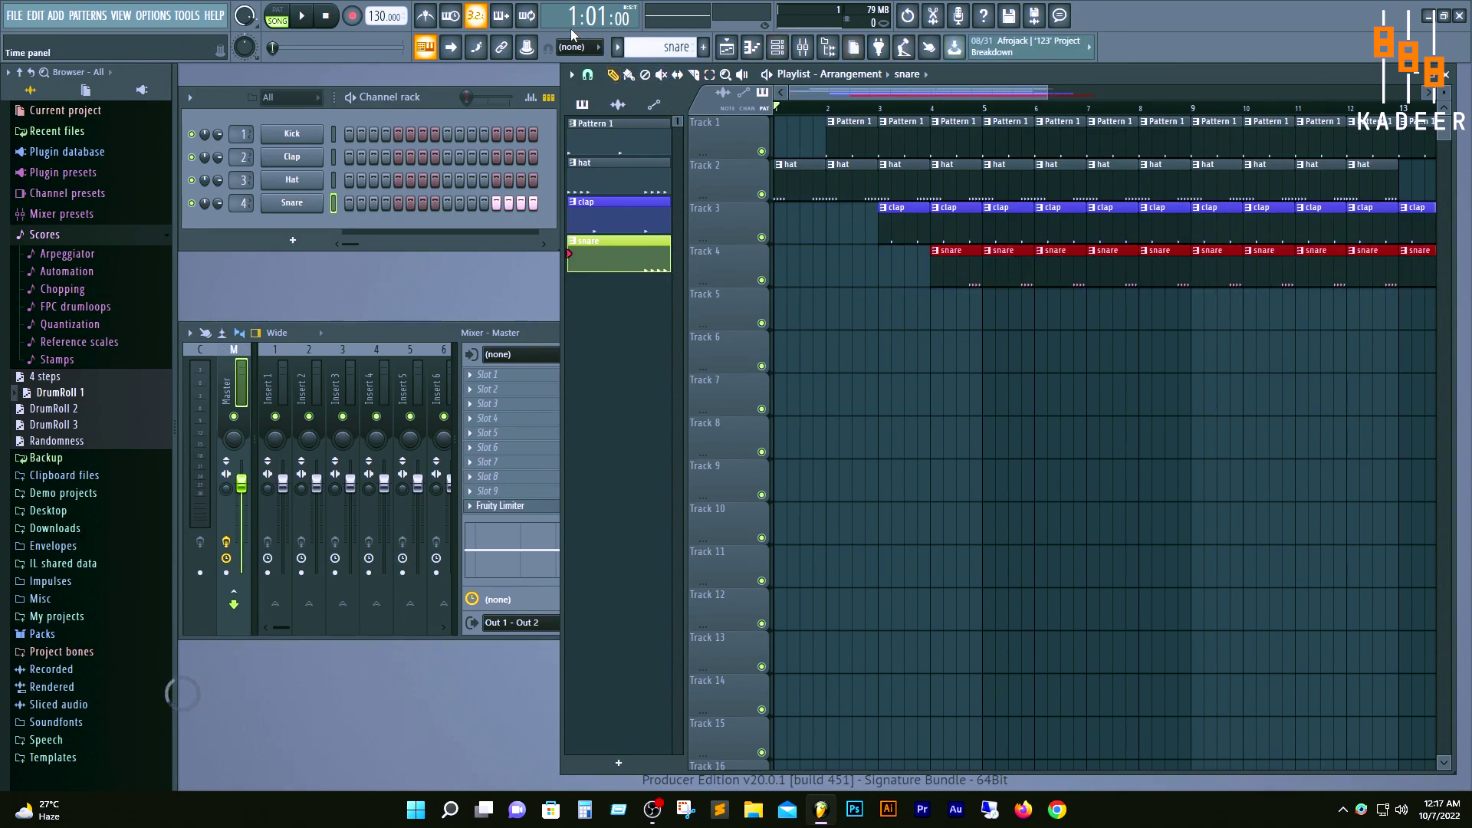
Step: Play the staggered arrangement from bar 1 and pause it
left_click(304, 19)
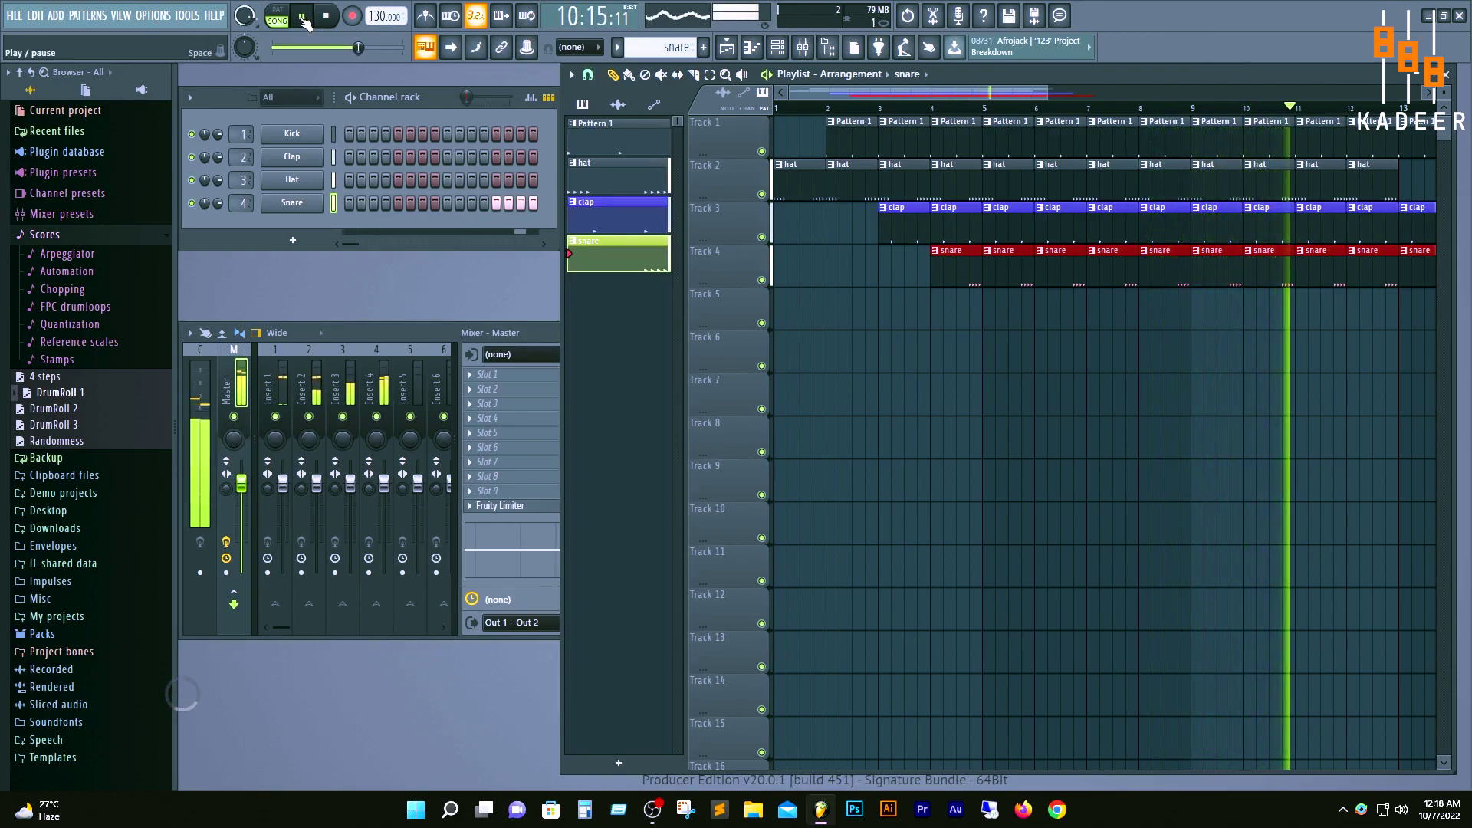
left_click(304, 18)
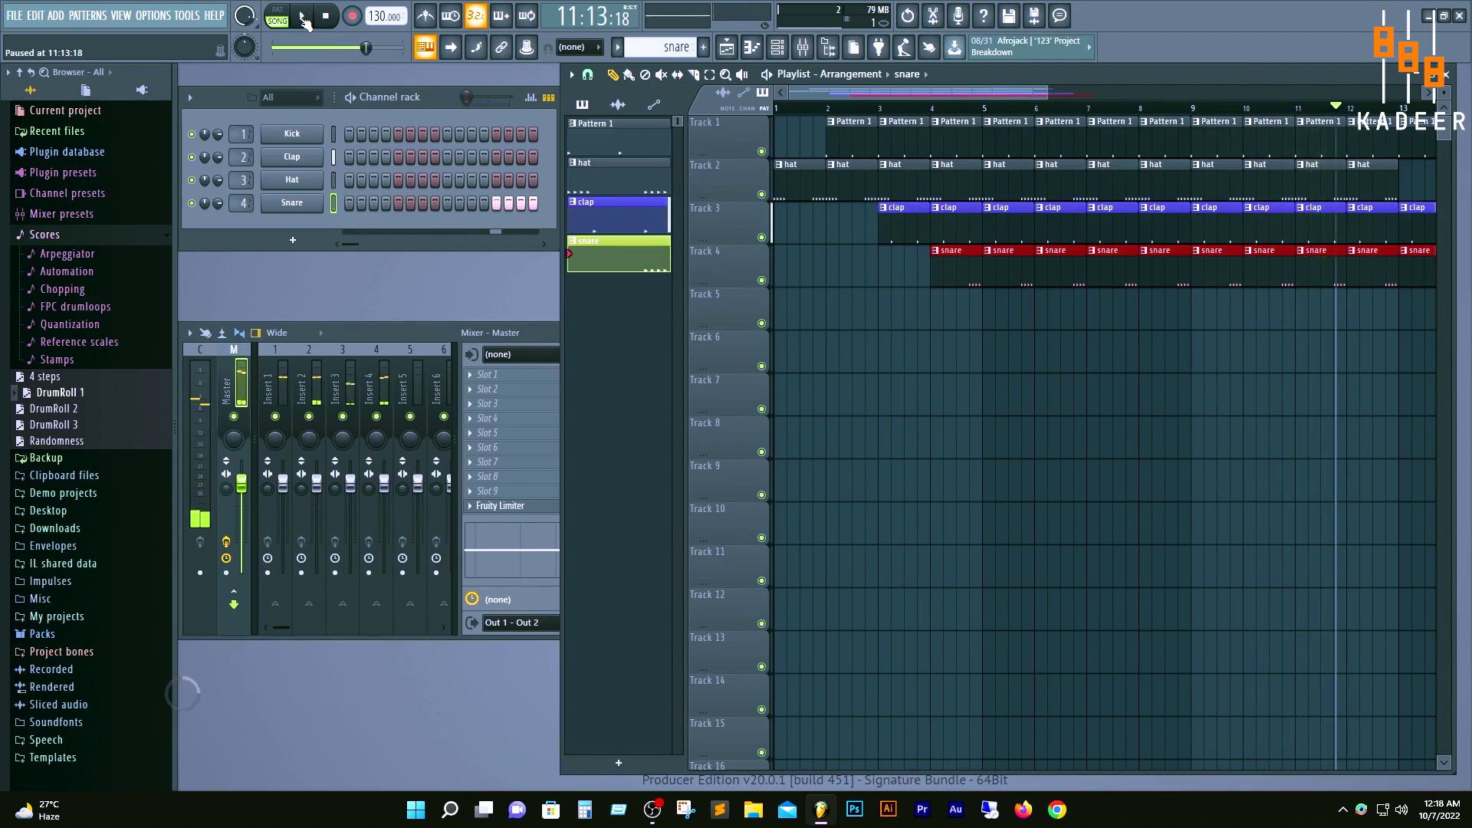
Step: Open the Kick channel's piano roll for Pattern 1
left_click_drag(1043, 95, 1166, 91)
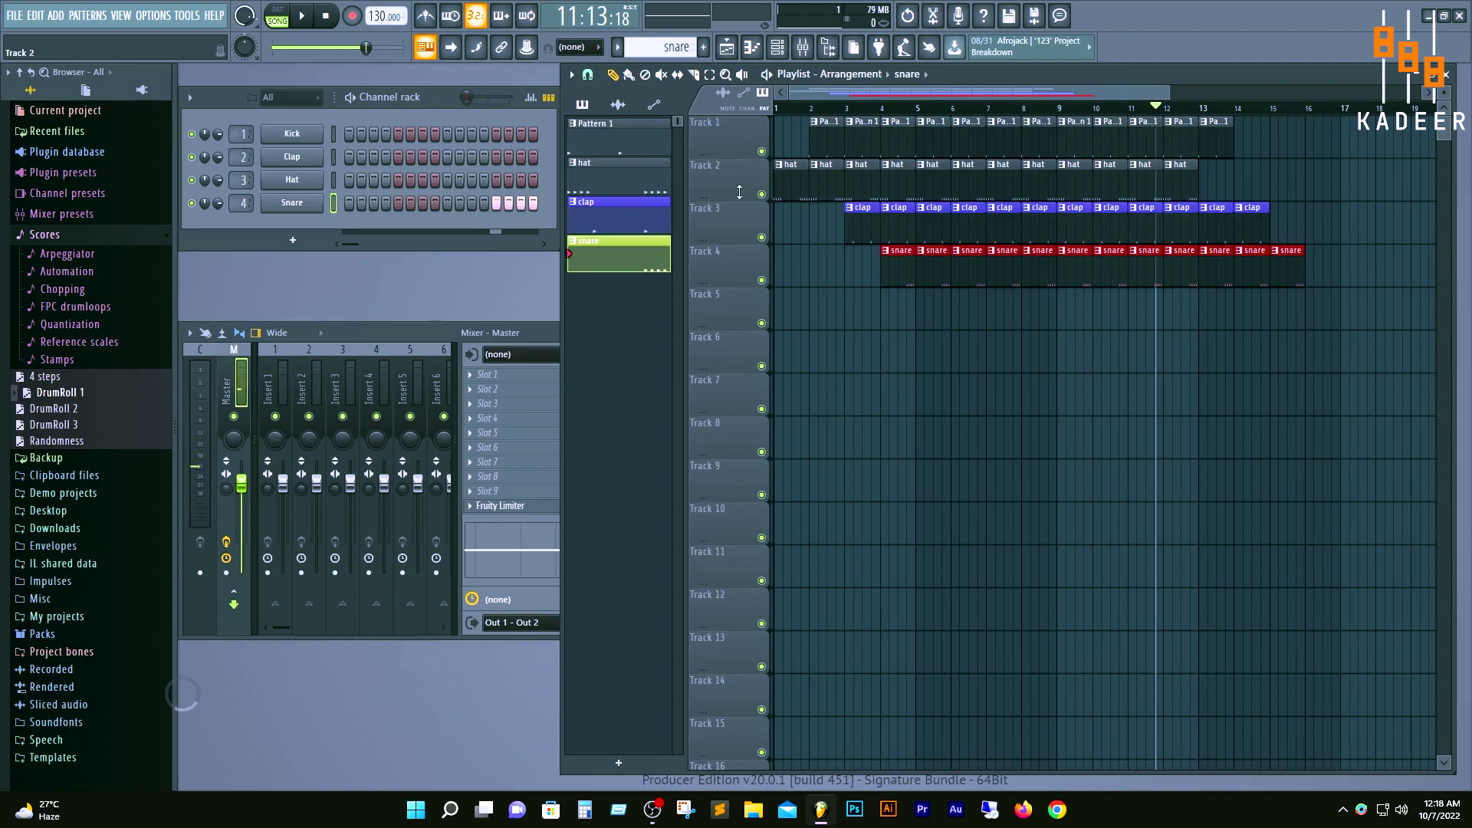
left_click(640, 149)
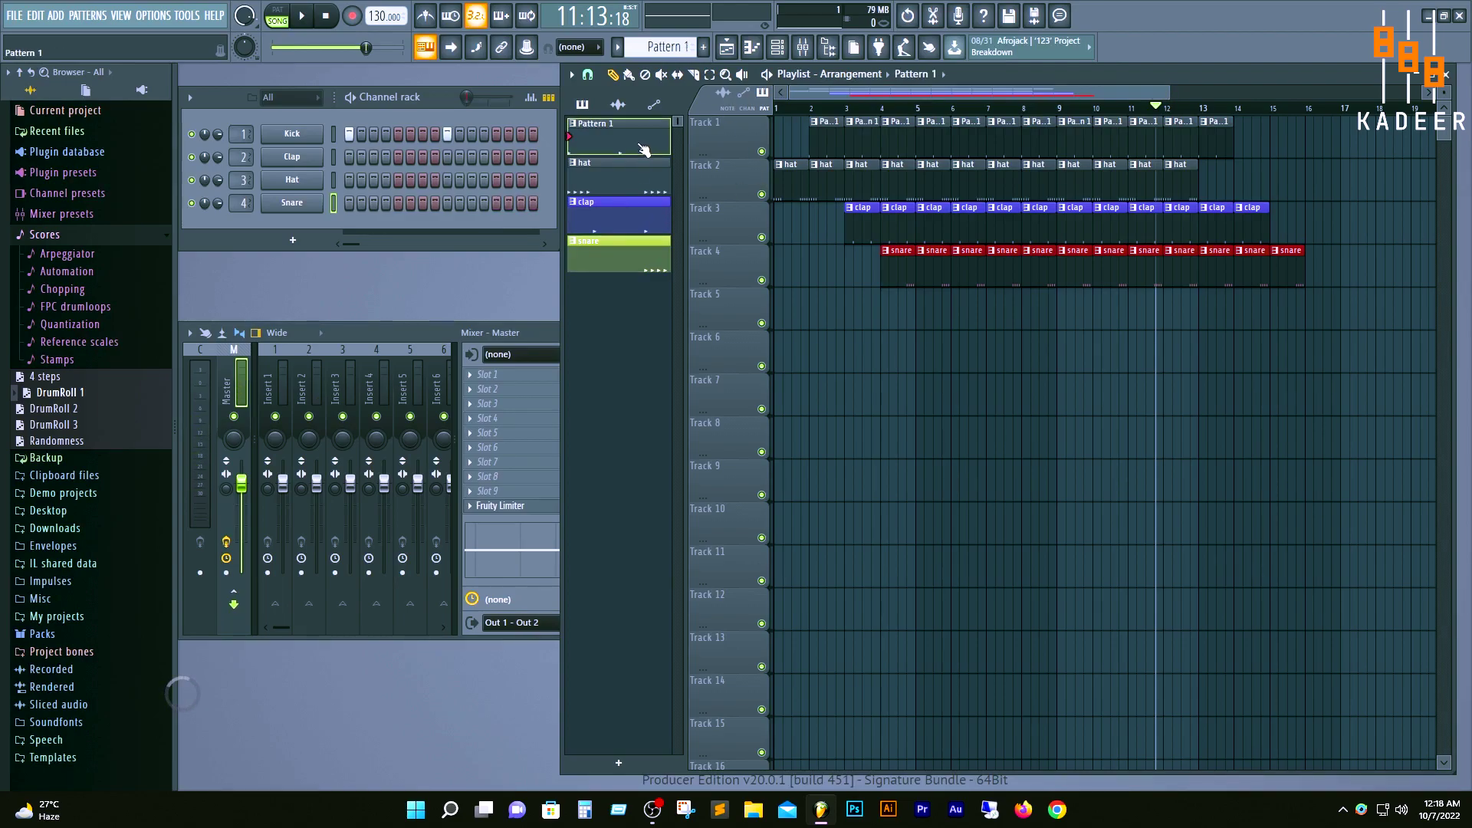
right_click(285, 135)
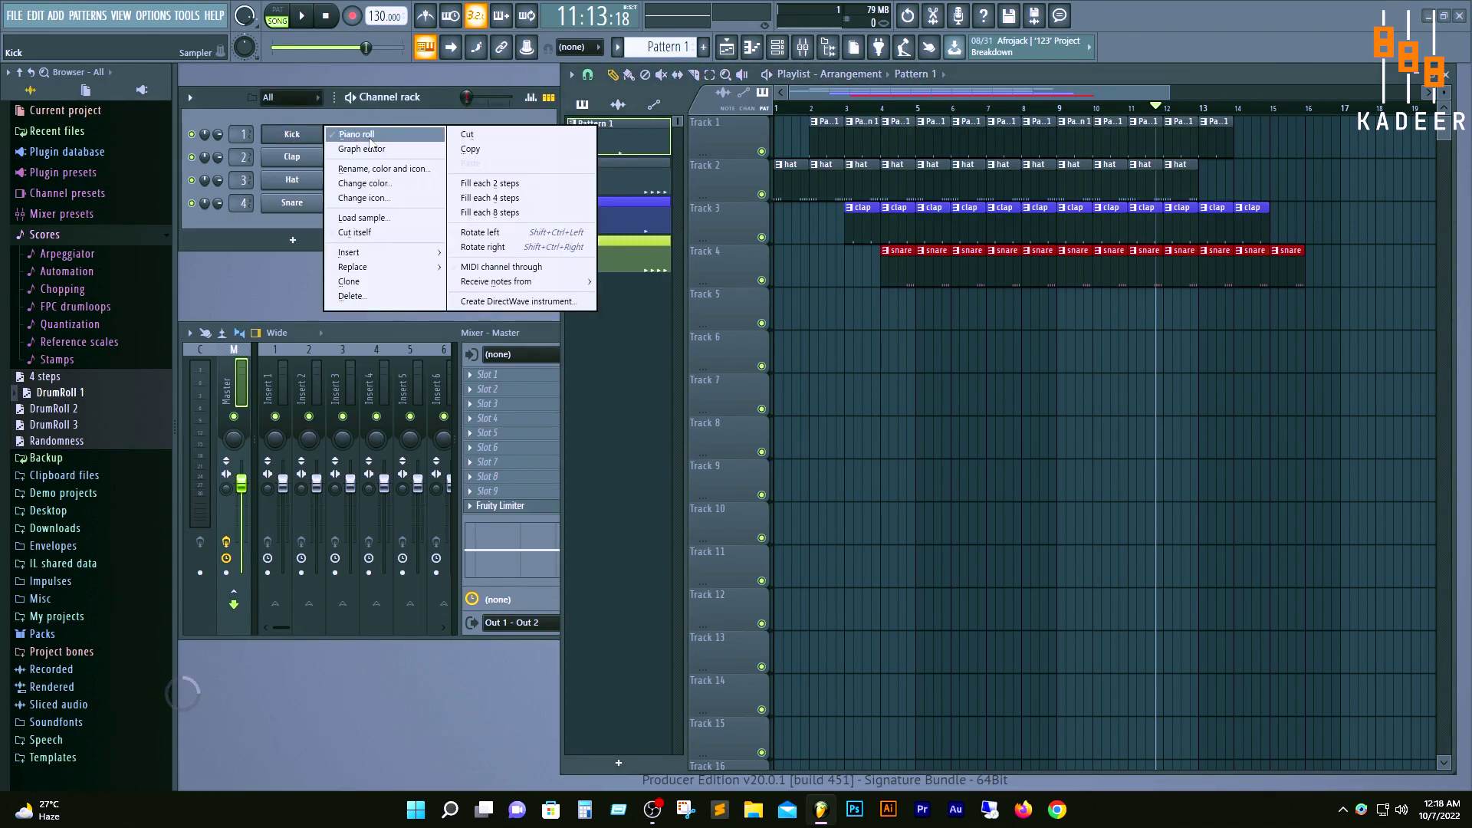
left_click(370, 136)
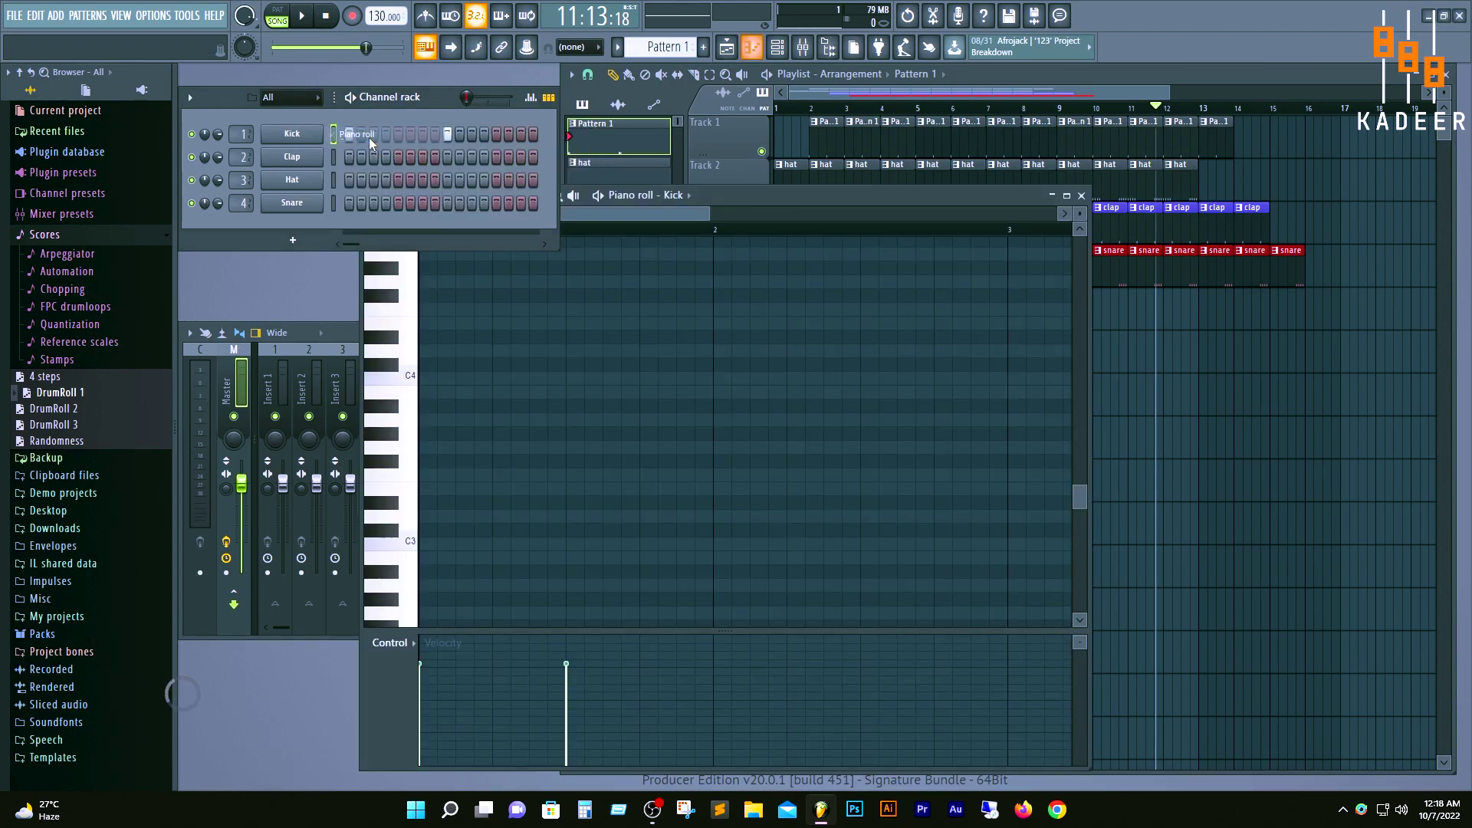
left_click(751, 51)
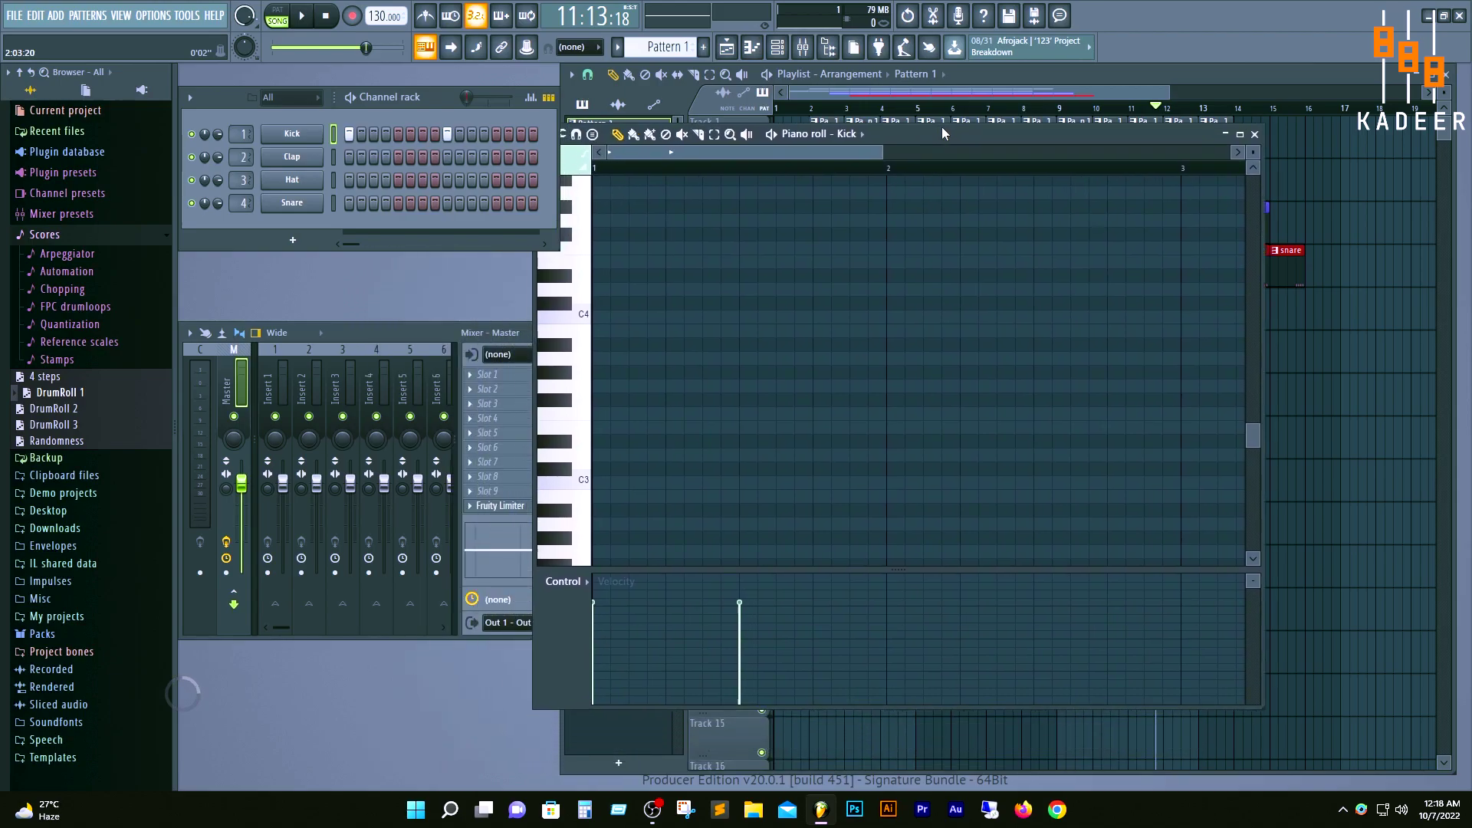
Step: Audition the kick at different pitches on the piano roll keyboard, including keys around C3 and C4
left_click(688, 172)
left_click(689, 197)
left_click(690, 241)
left_click(687, 284)
left_click(688, 322)
left_click(687, 358)
left_click(688, 357)
left_click(688, 359)
left_click(688, 359)
left_click(688, 358)
left_click(687, 359)
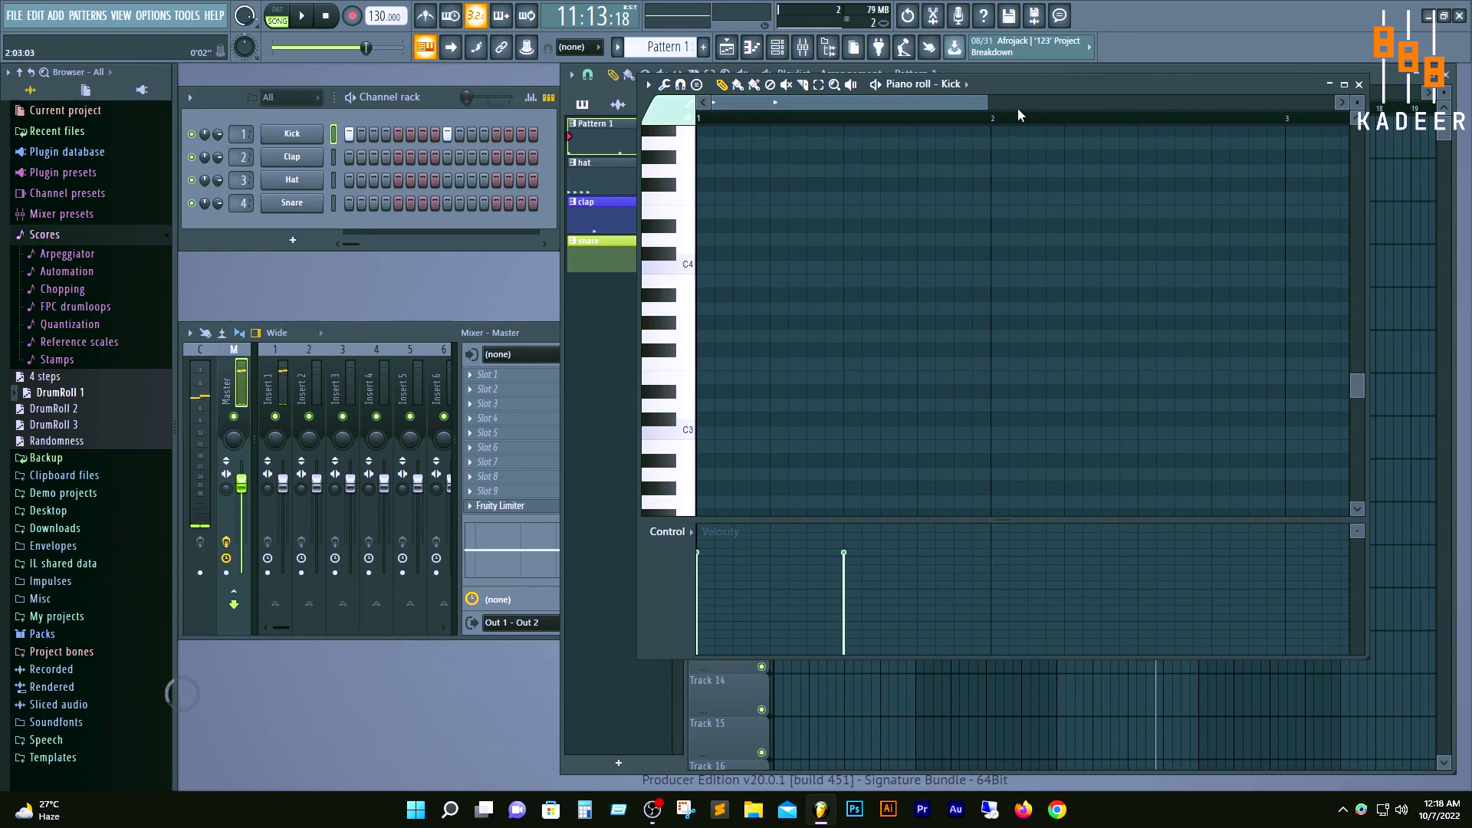
mouse_move(987, 102)
left_mouse_down()
mouse_move(1128, 94)
mouse_move(994, 95)
left_mouse_up()
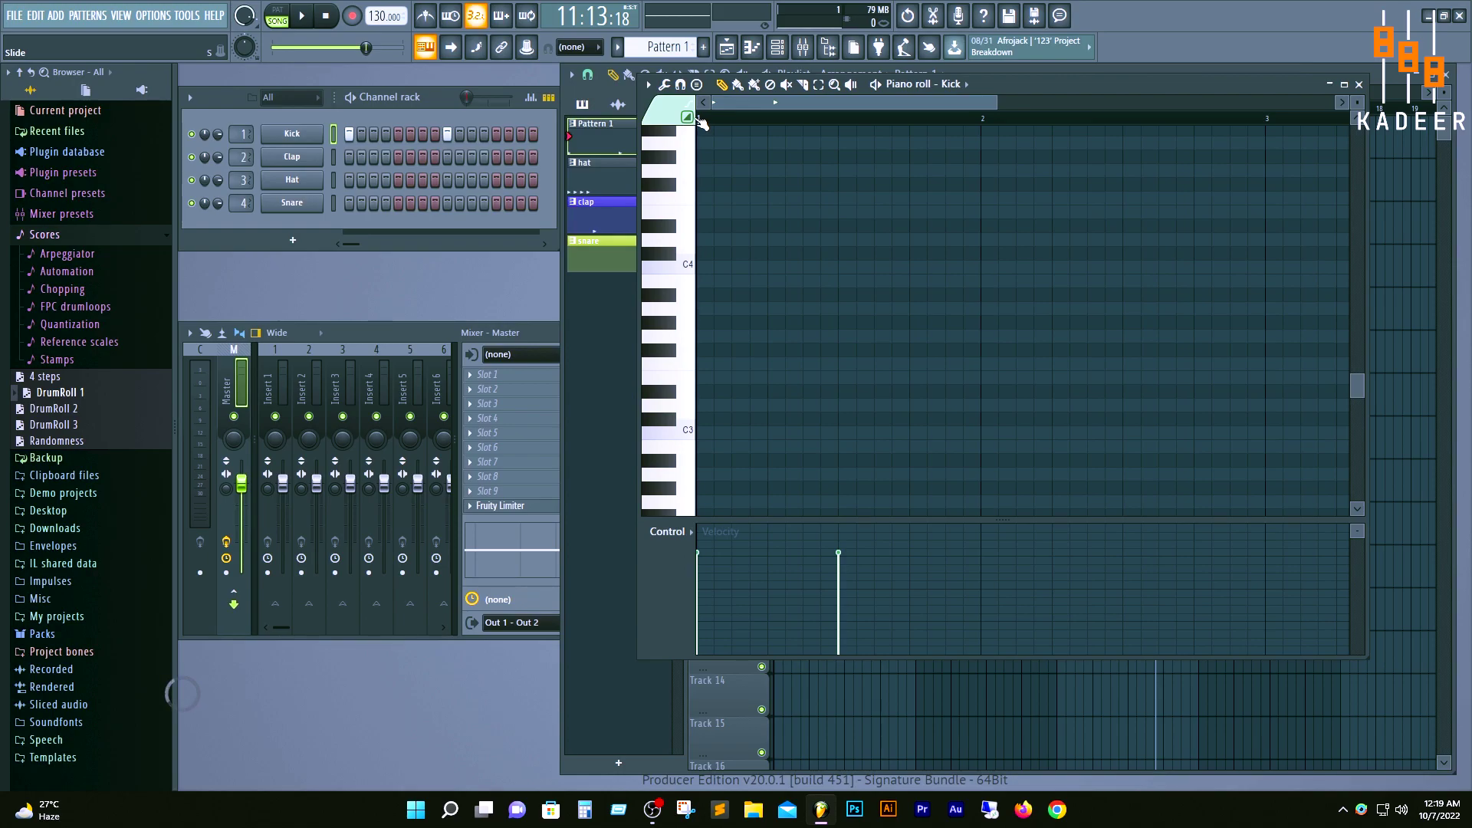
left_click(674, 178)
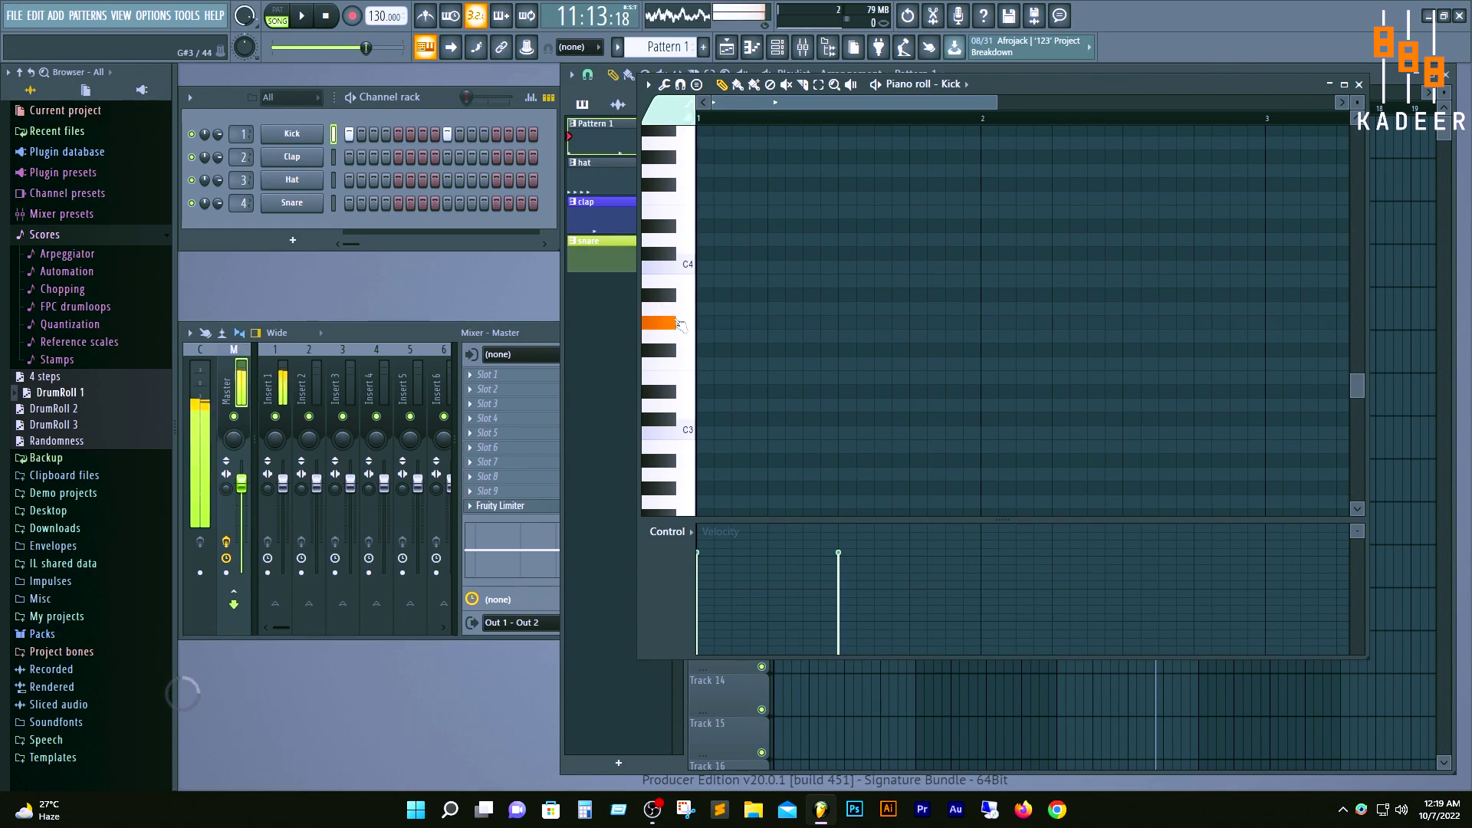
left_click(676, 323)
left_click(682, 310)
left_click(693, 362)
Step: Delete both existing kick notes on C5 in the piano roll
scroll(693, 366, "down", 8)
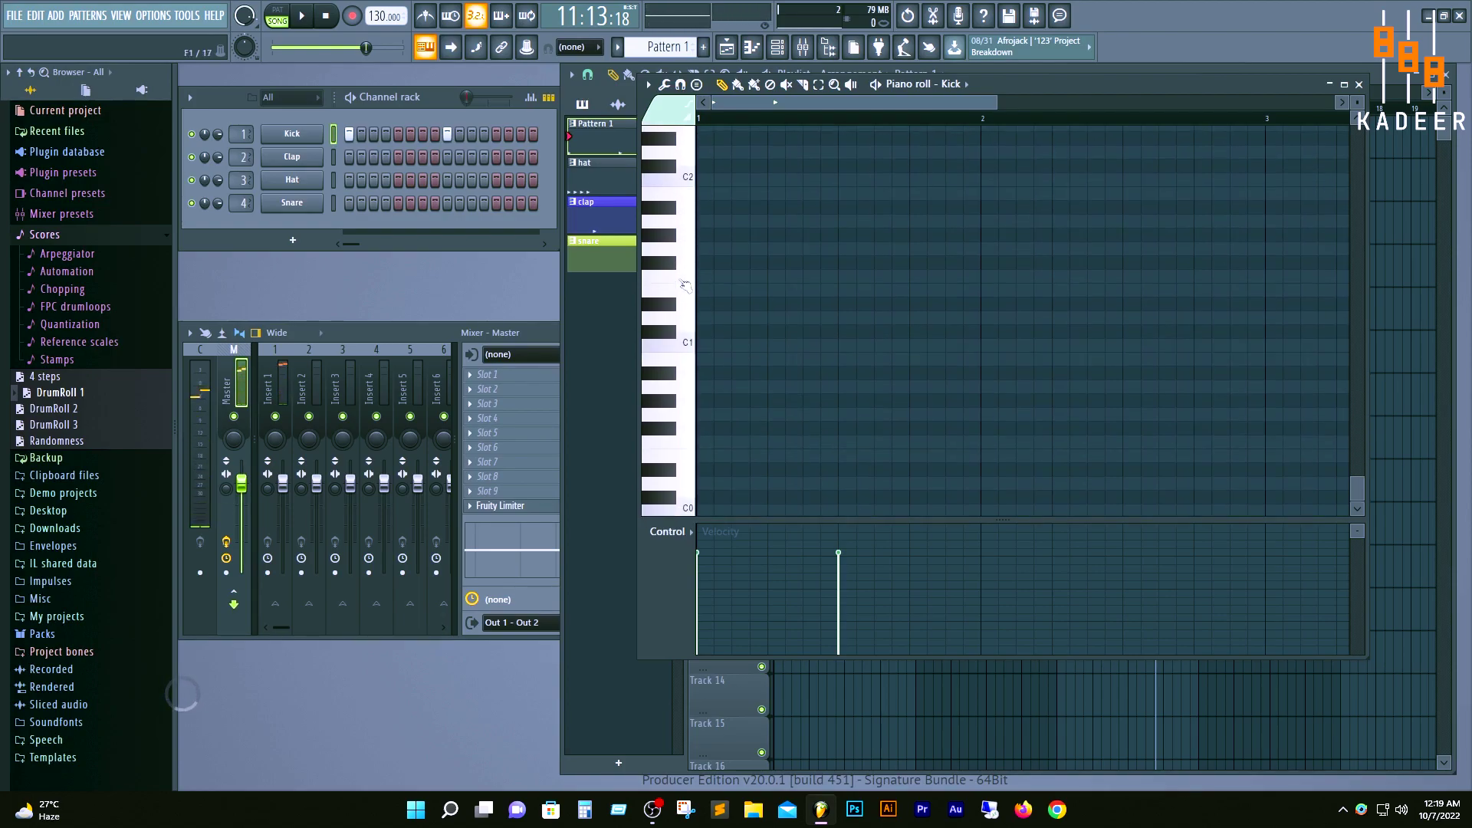
scroll(692, 283, "up", 14)
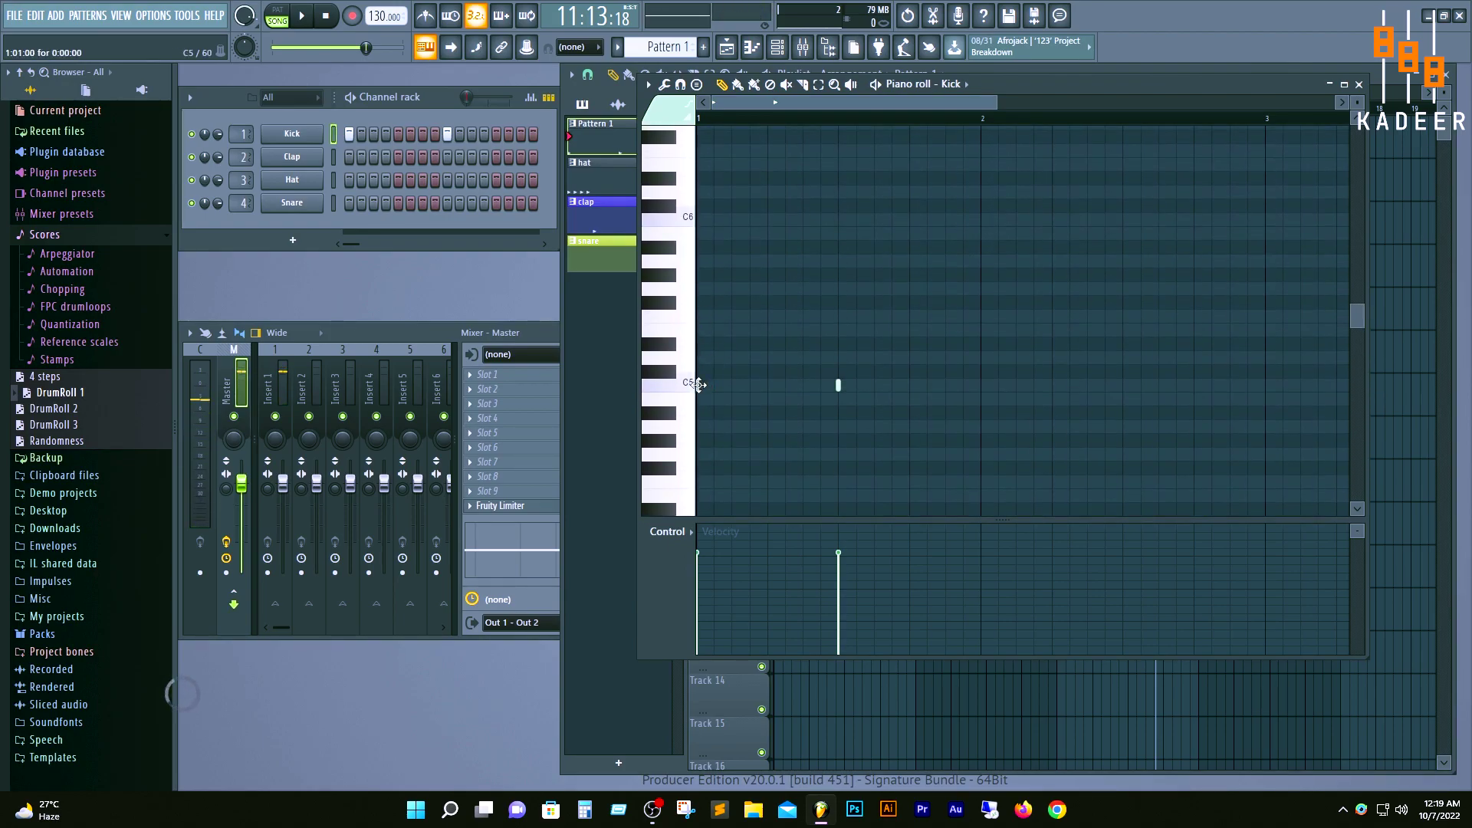
right_click(698, 385)
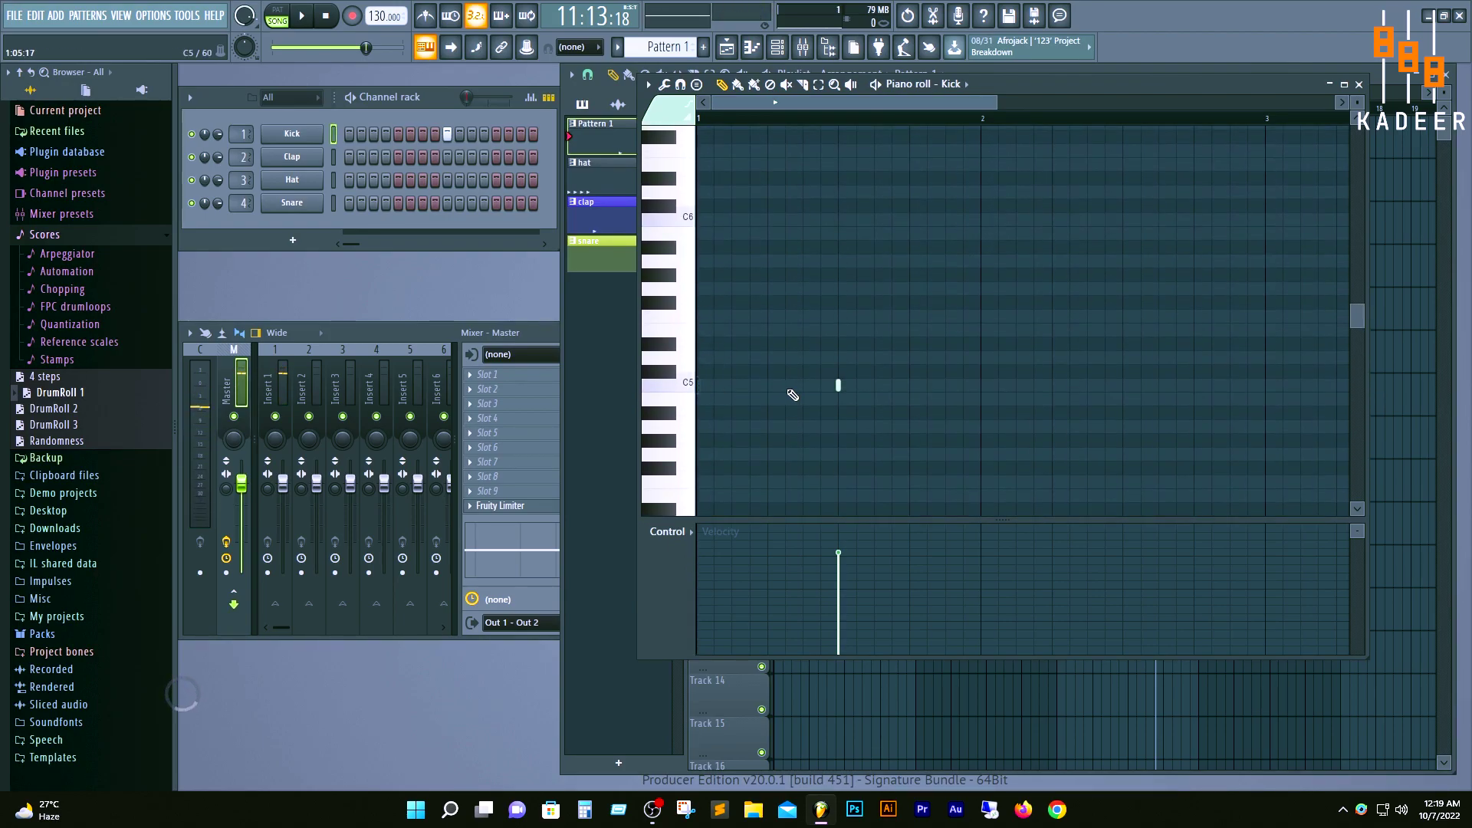
right_click(838, 386)
Step: Audition the kick on higher keys between C6 and C7 down to D6
scroll(710, 299, "up", 3)
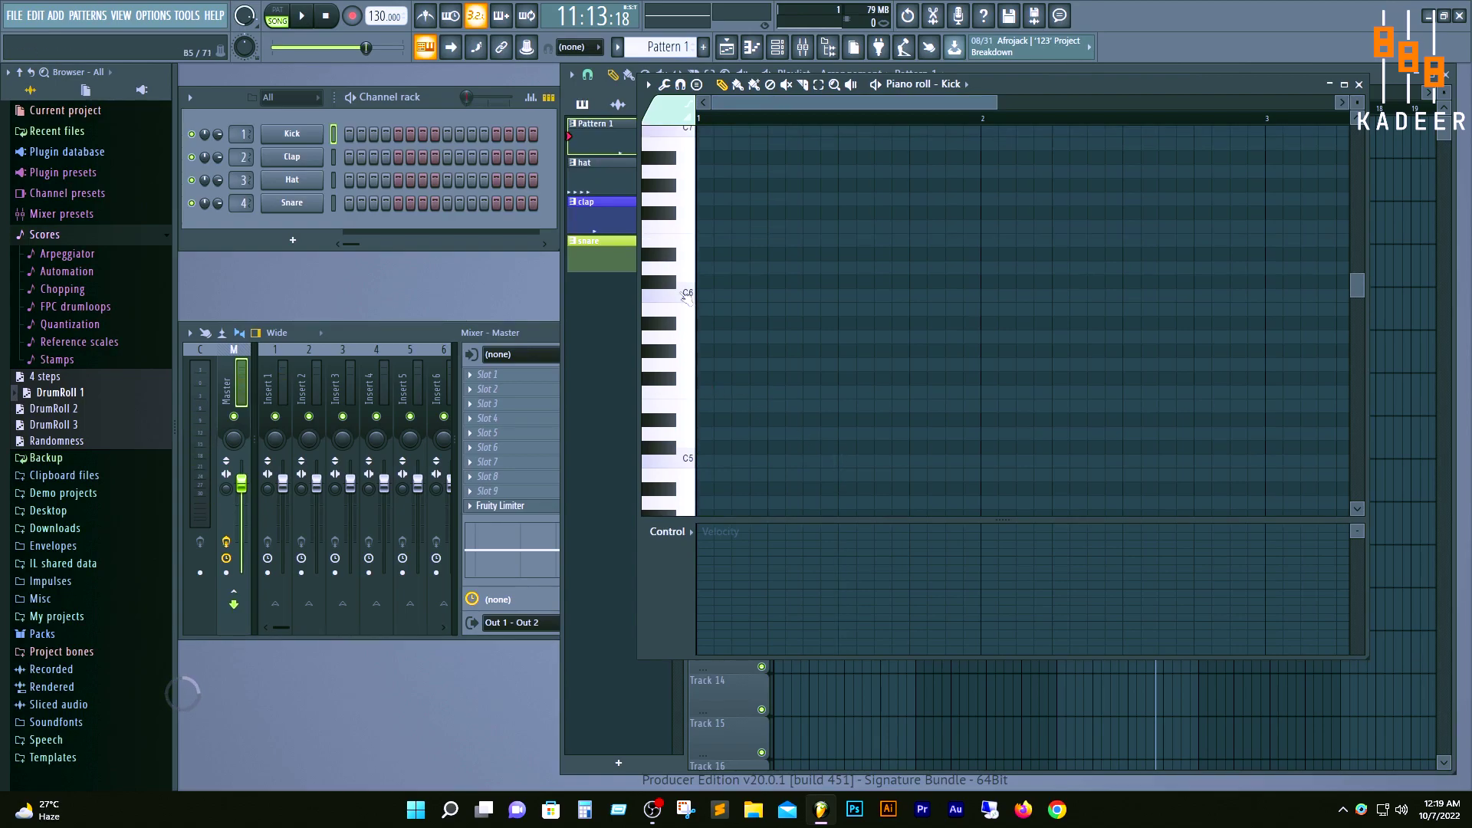
left_click(692, 258)
left_click(693, 281)
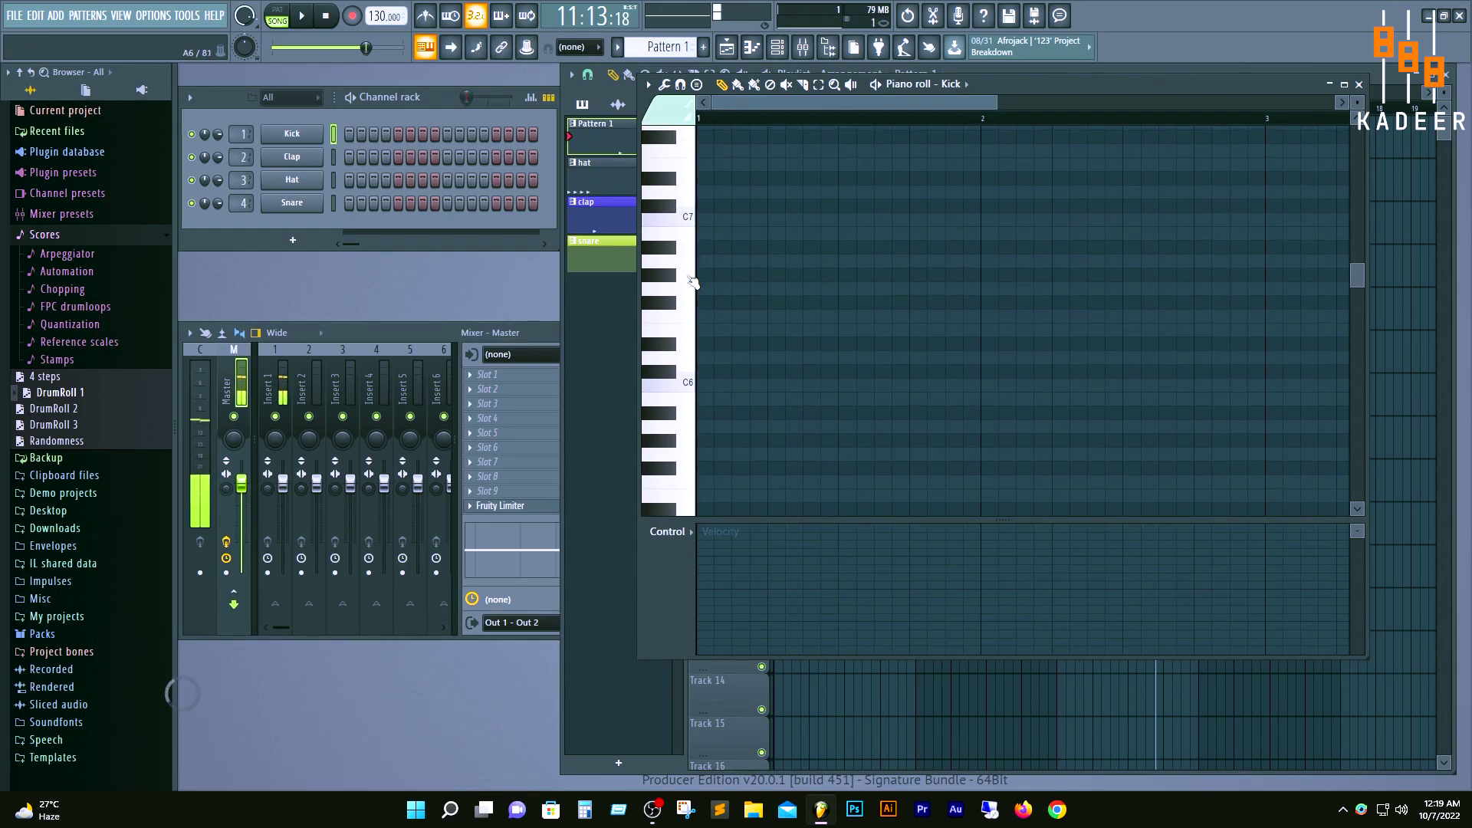
left_click(695, 321)
left_click(696, 329)
left_click(696, 341)
left_click(692, 359)
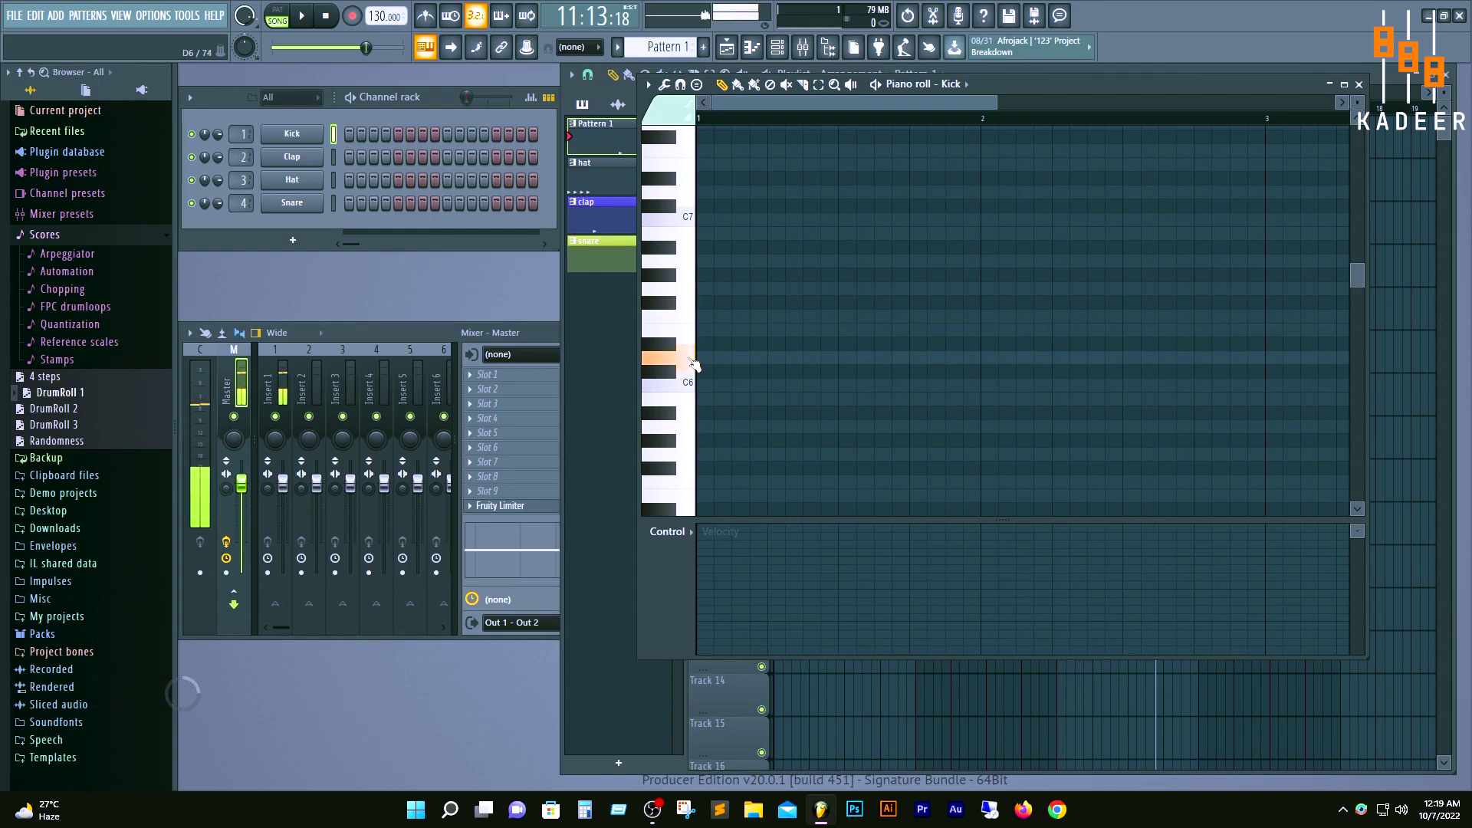
Step: Place kick notes on D6 at beats 1 and 3 of bar 1, and minimize the piano roll
left_click(702, 362)
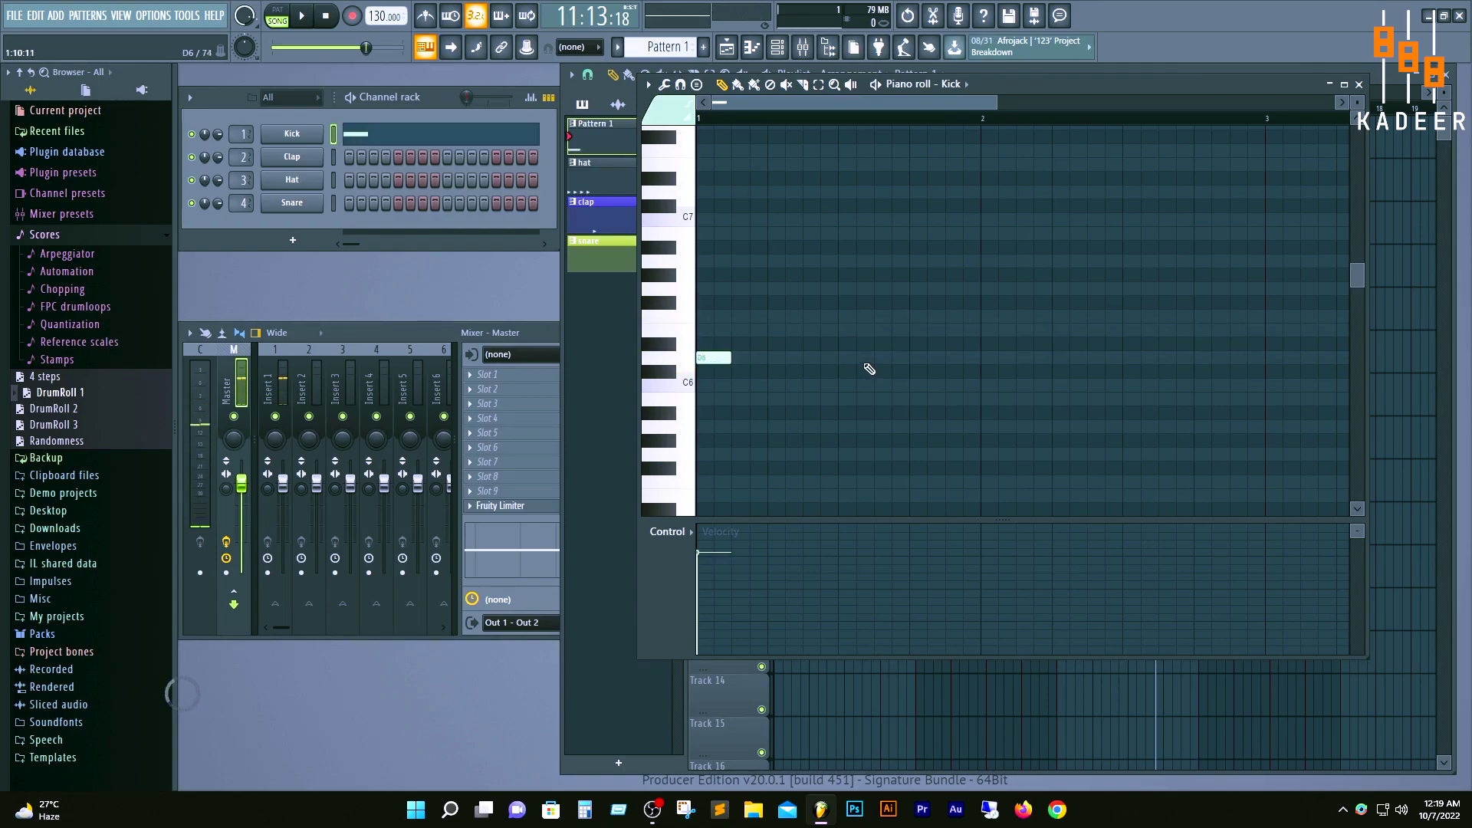
left_click(777, 359)
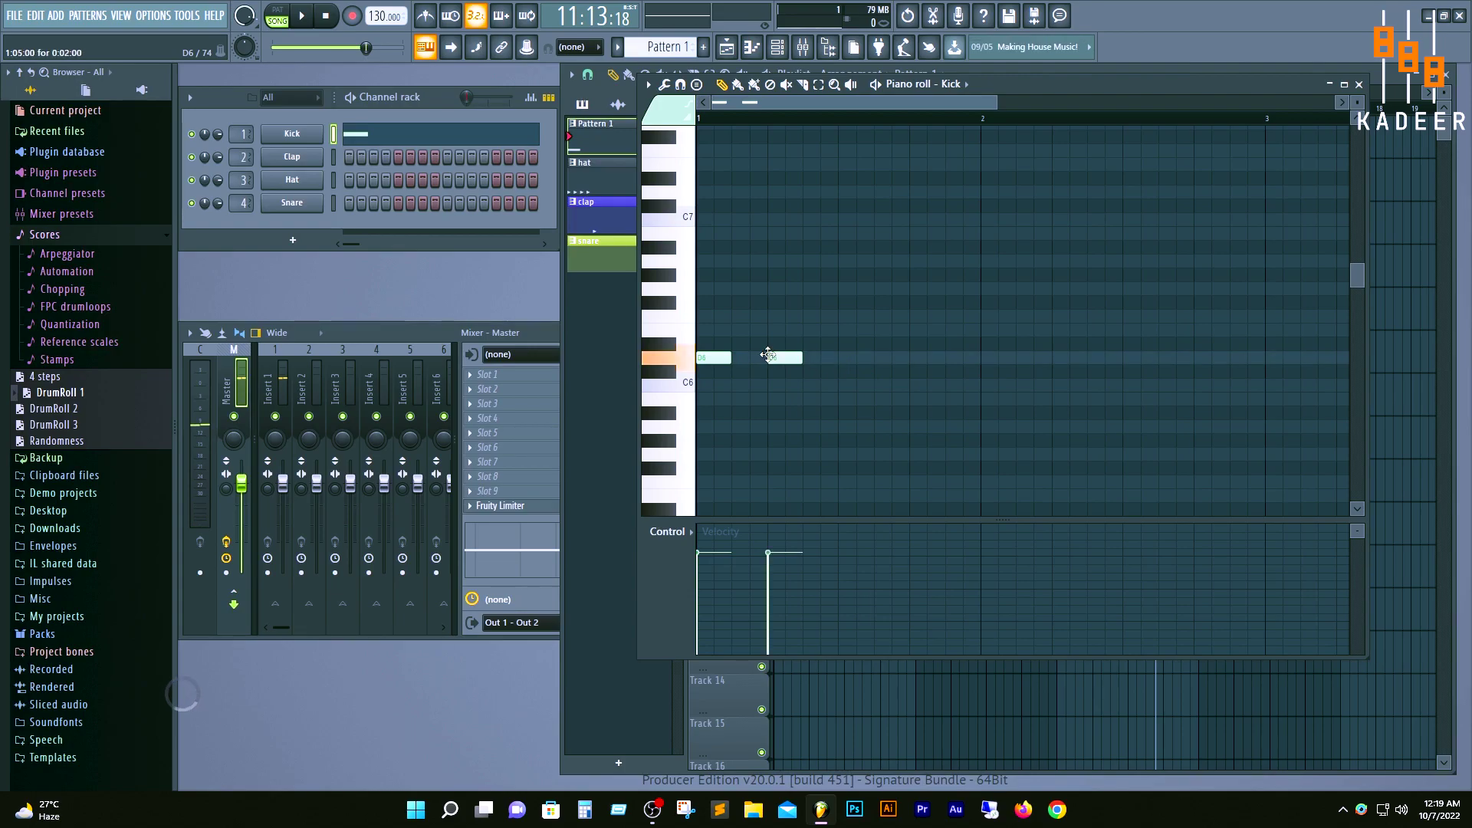
right_click(778, 356)
left_click(841, 360)
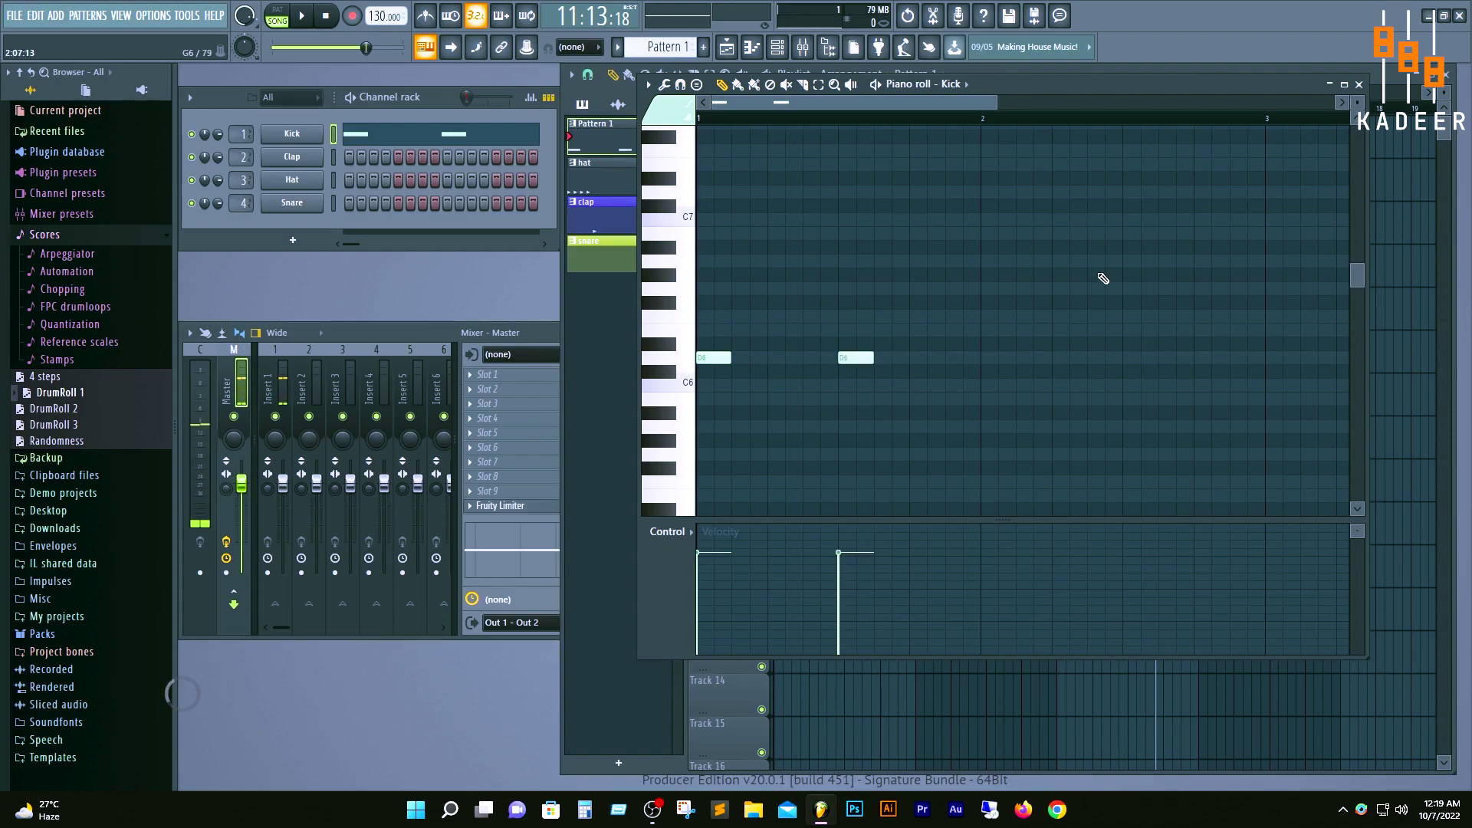
left_click(1331, 87)
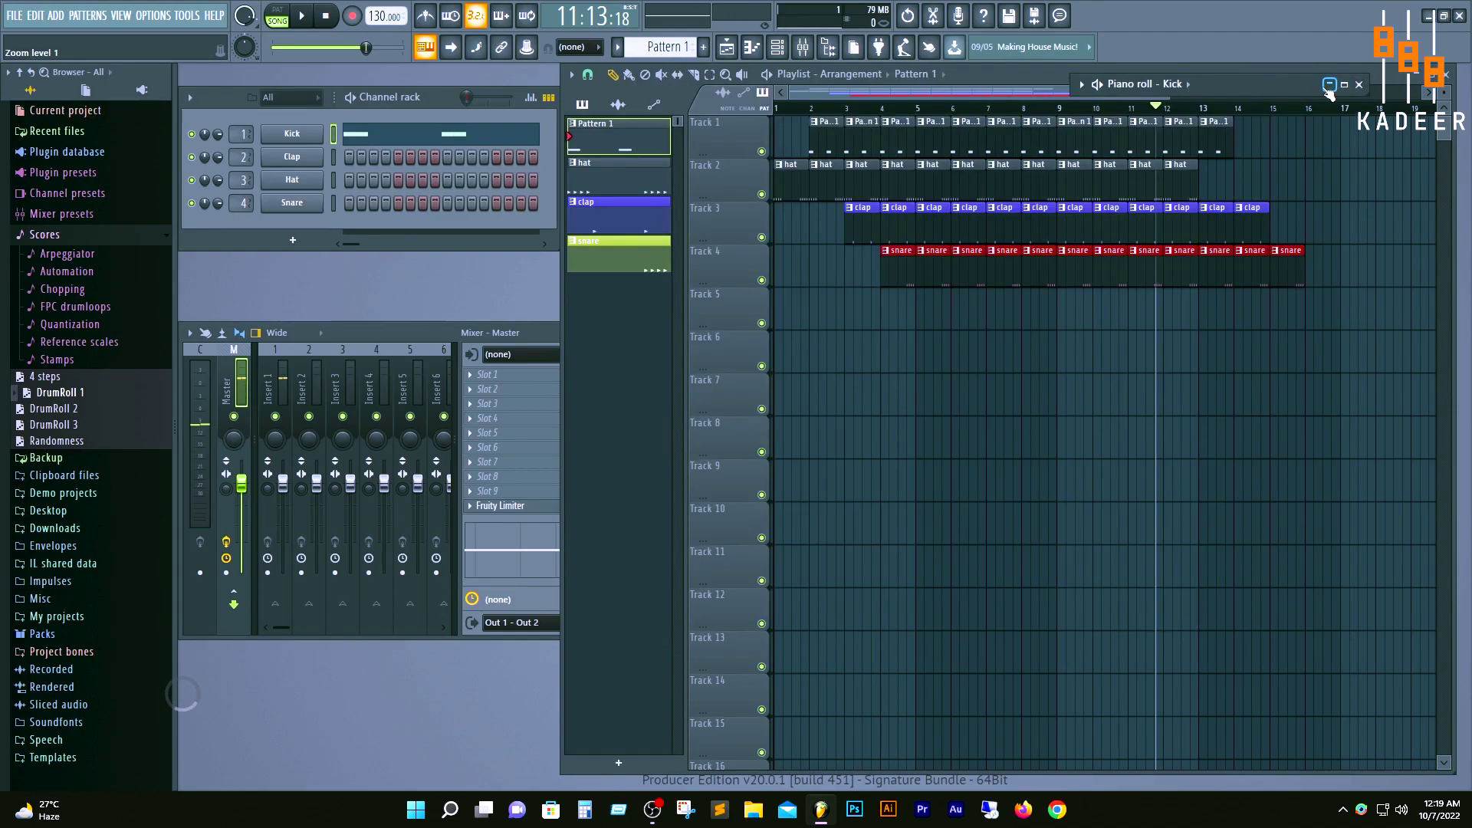
Step: Play Pattern 1, switch playback to song mode to hear the arrangement, and pause it
key("space")
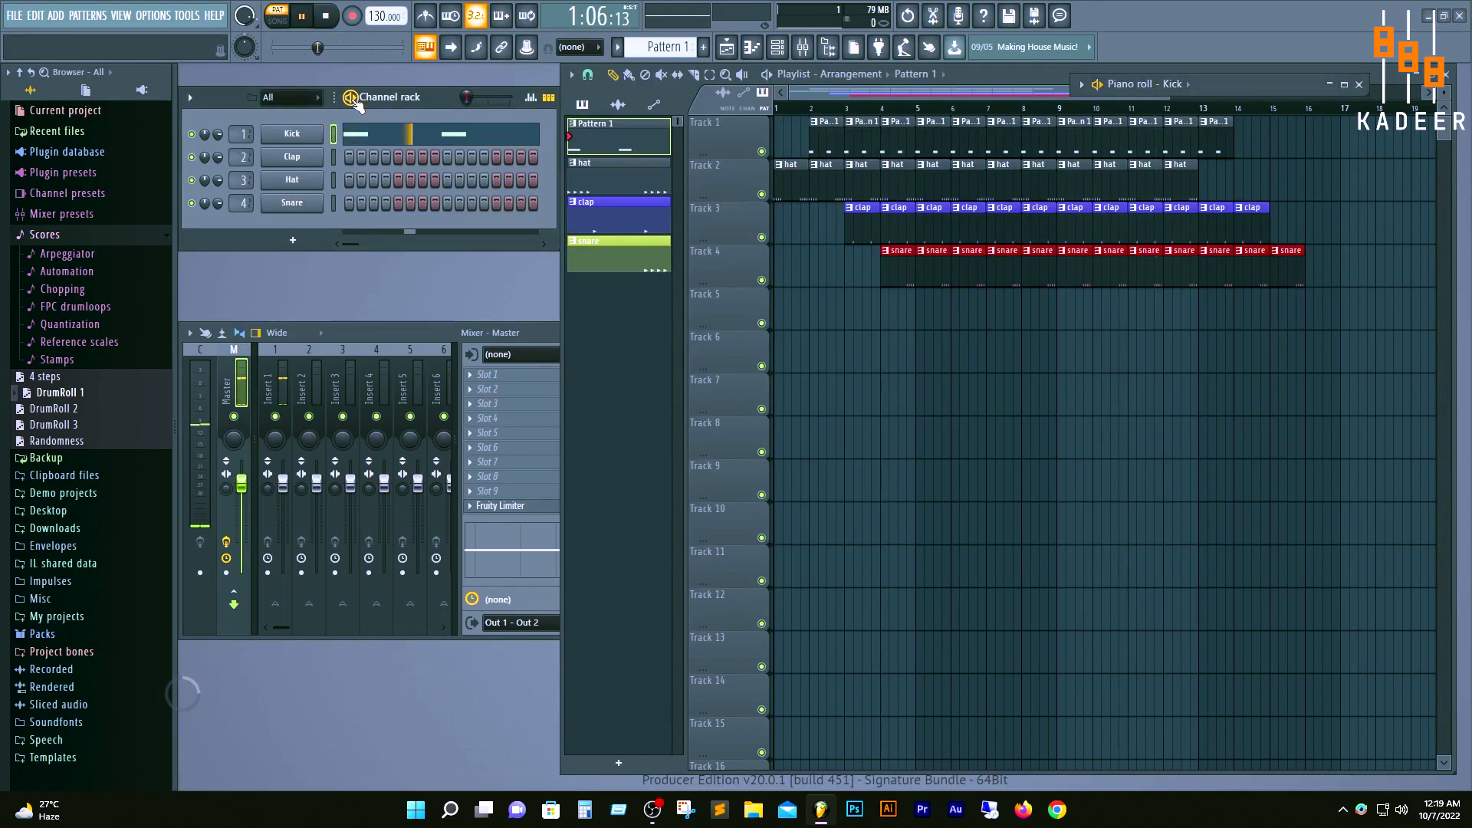
left_click(277, 21)
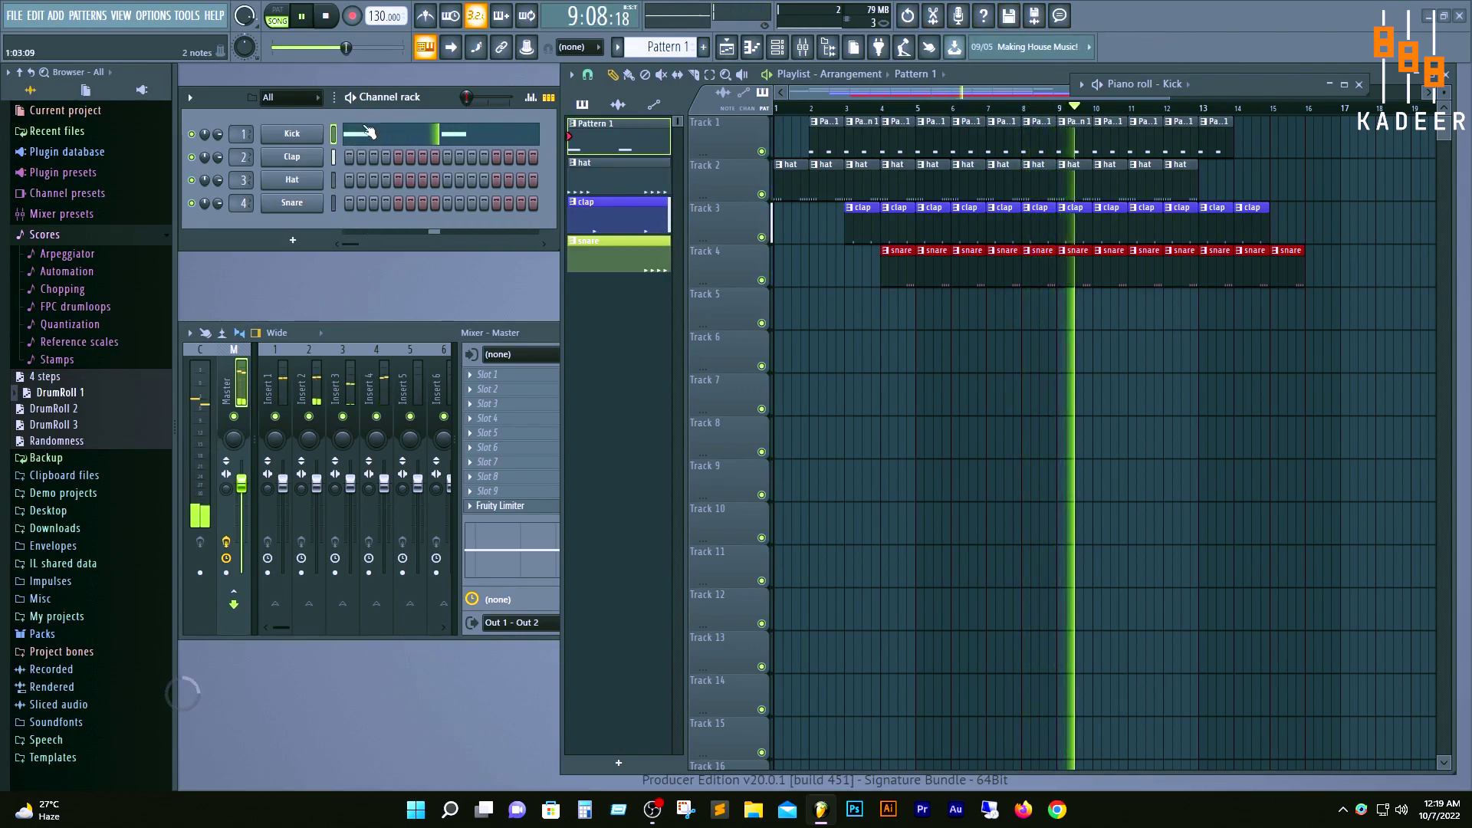
left_click(304, 21)
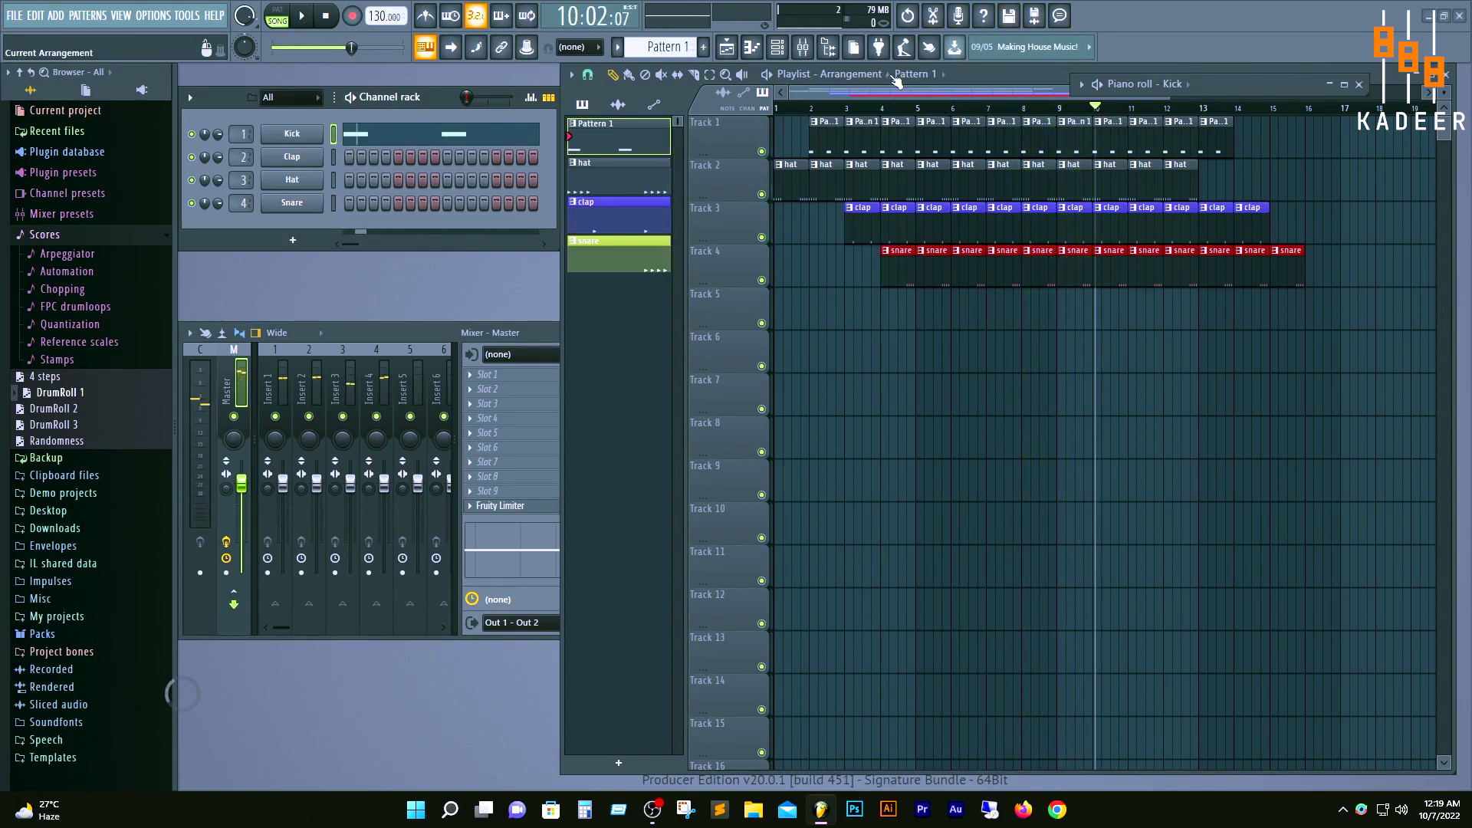
Step: Add a 3x Osc instrument below the Snare channel and move its window clear of the channel rack
left_click(878, 48)
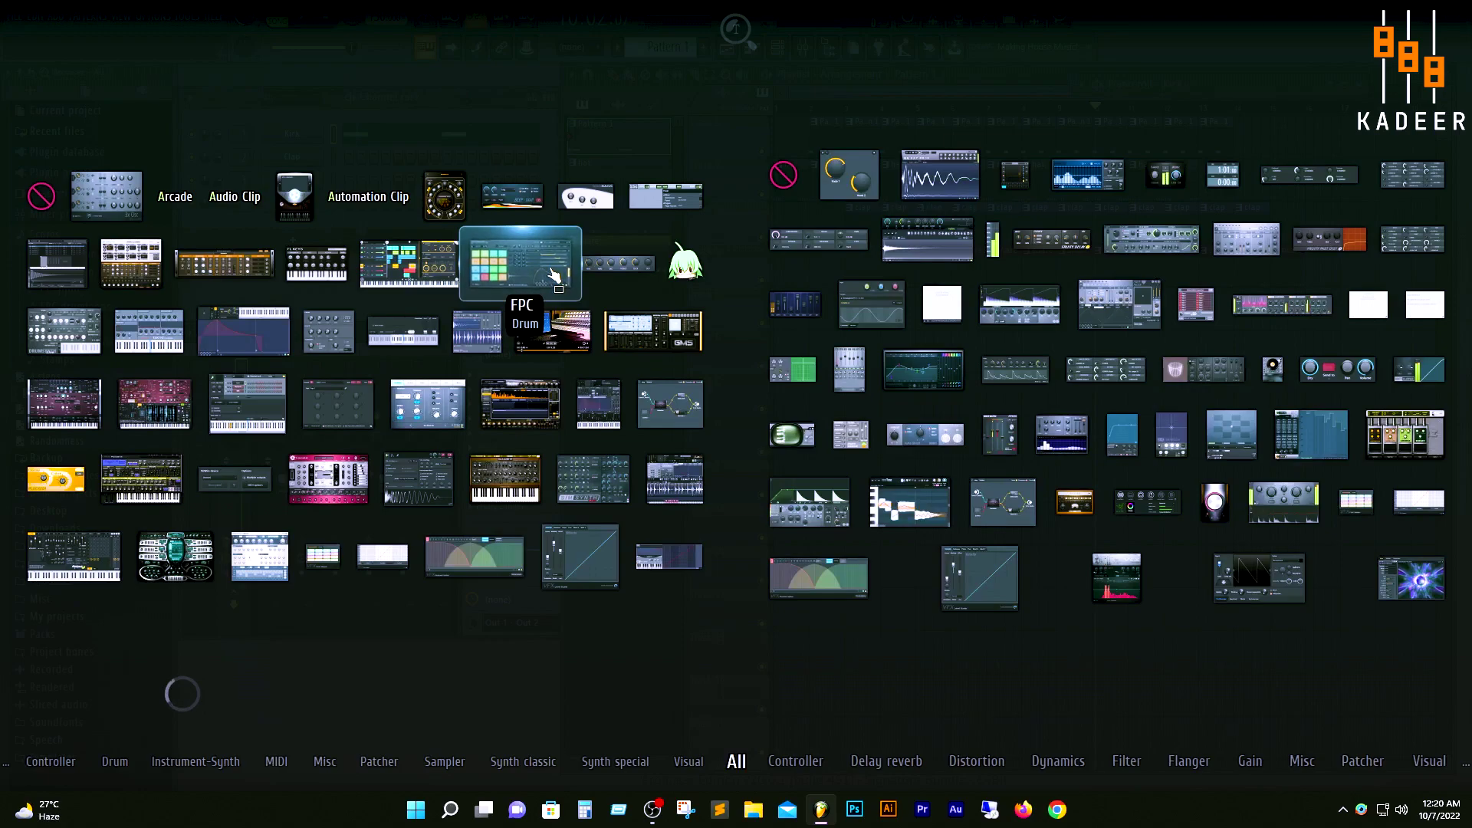
left_click_drag(113, 201, 273, 225)
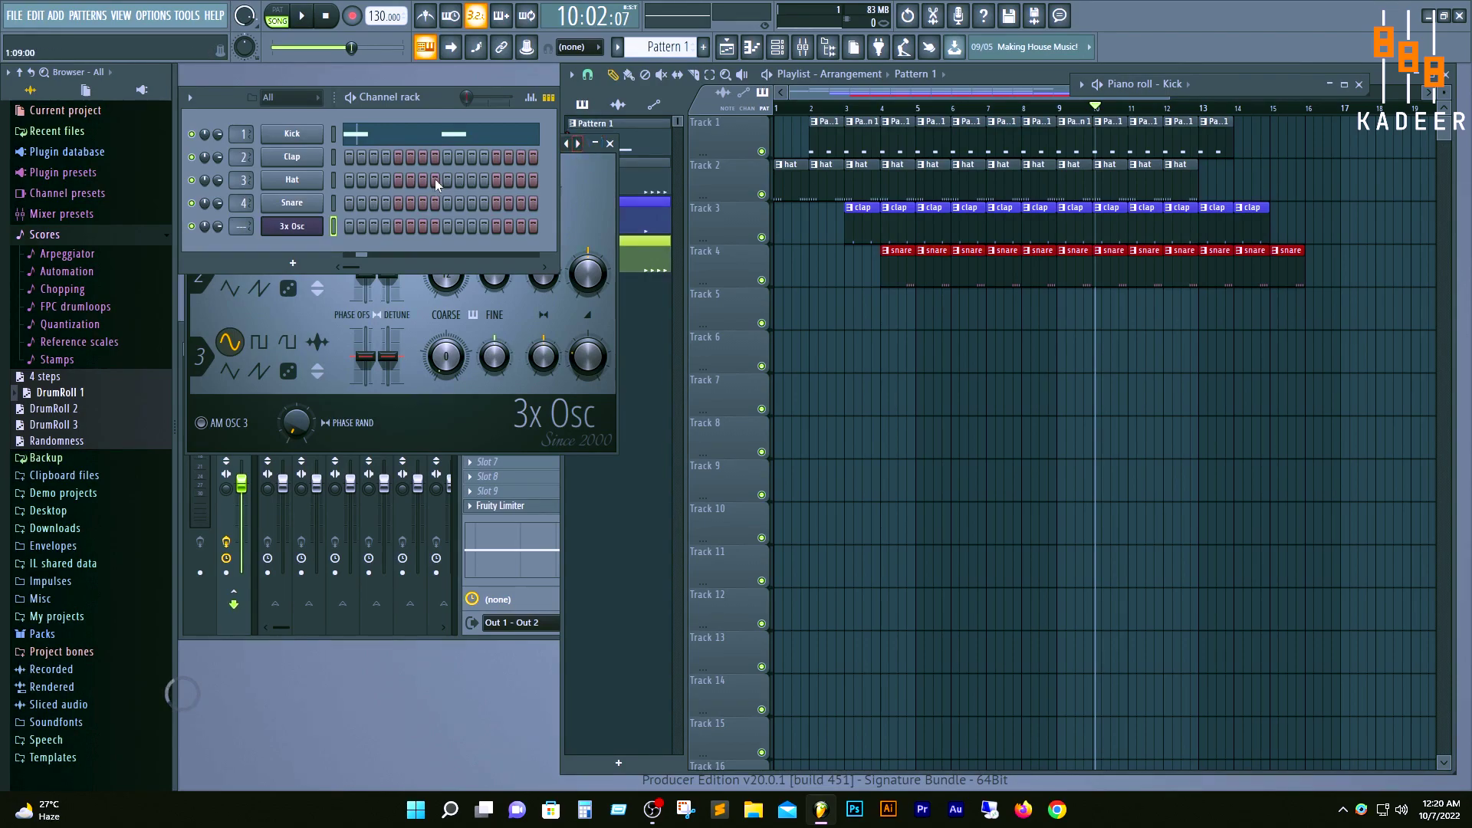
left_click_drag(379, 84, 715, 21)
left_click_drag(353, 146, 821, 281)
left_click_drag(777, 39, 446, 80)
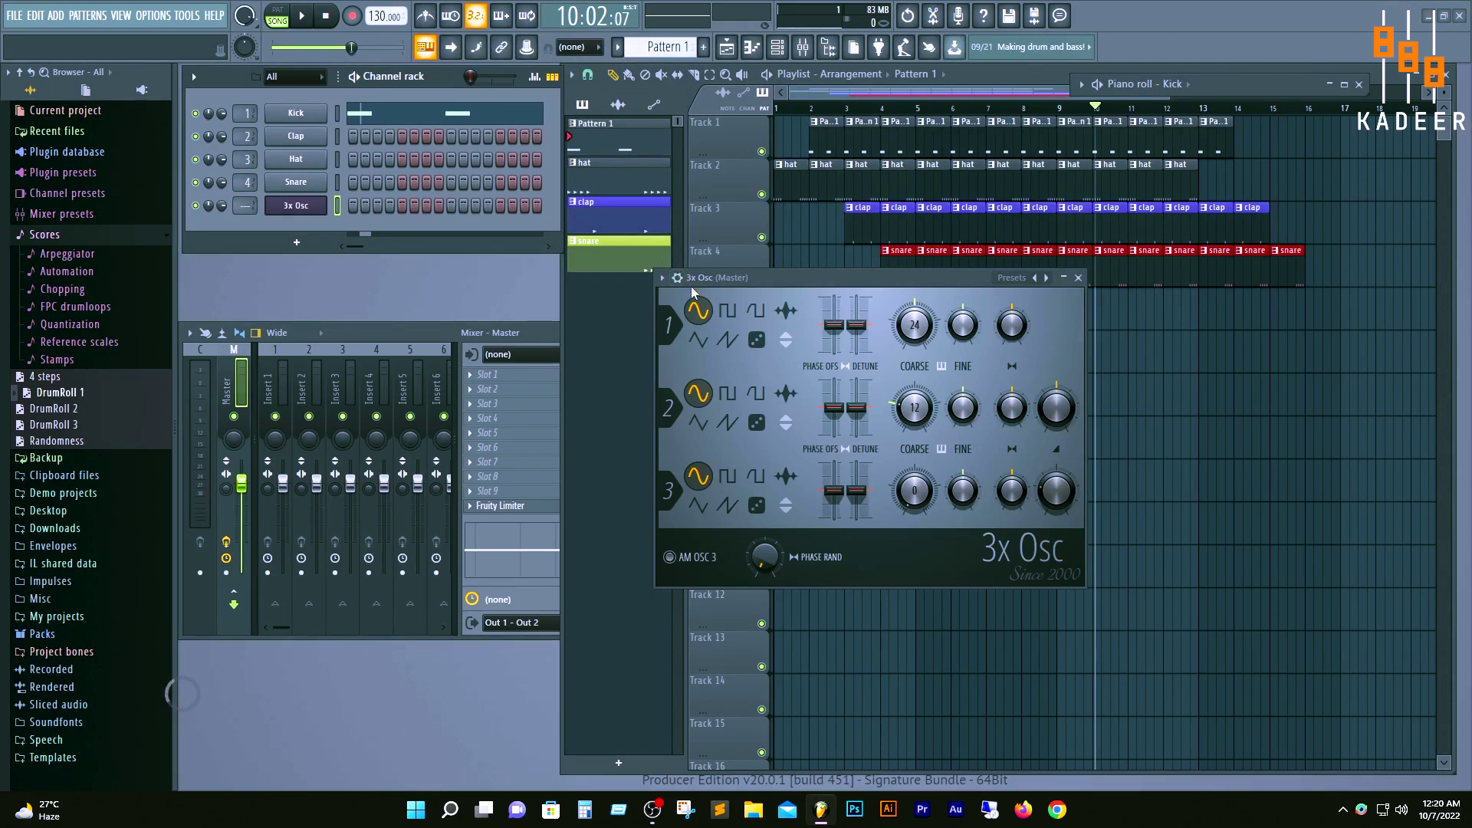
Step: Audition the 3x Osc by playing notes such as C4, E4, F4 and A4
key("z")
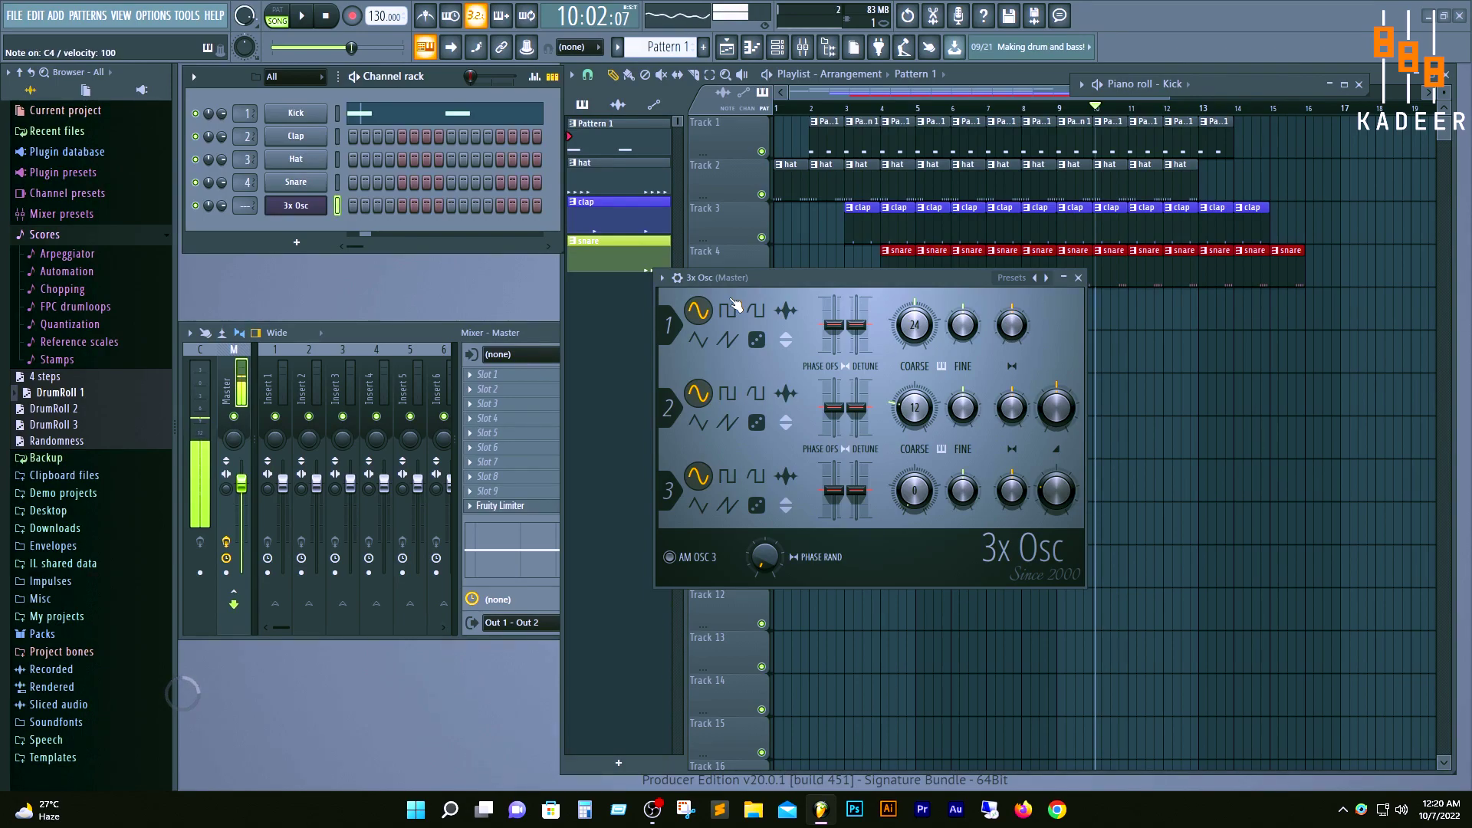
key("z")
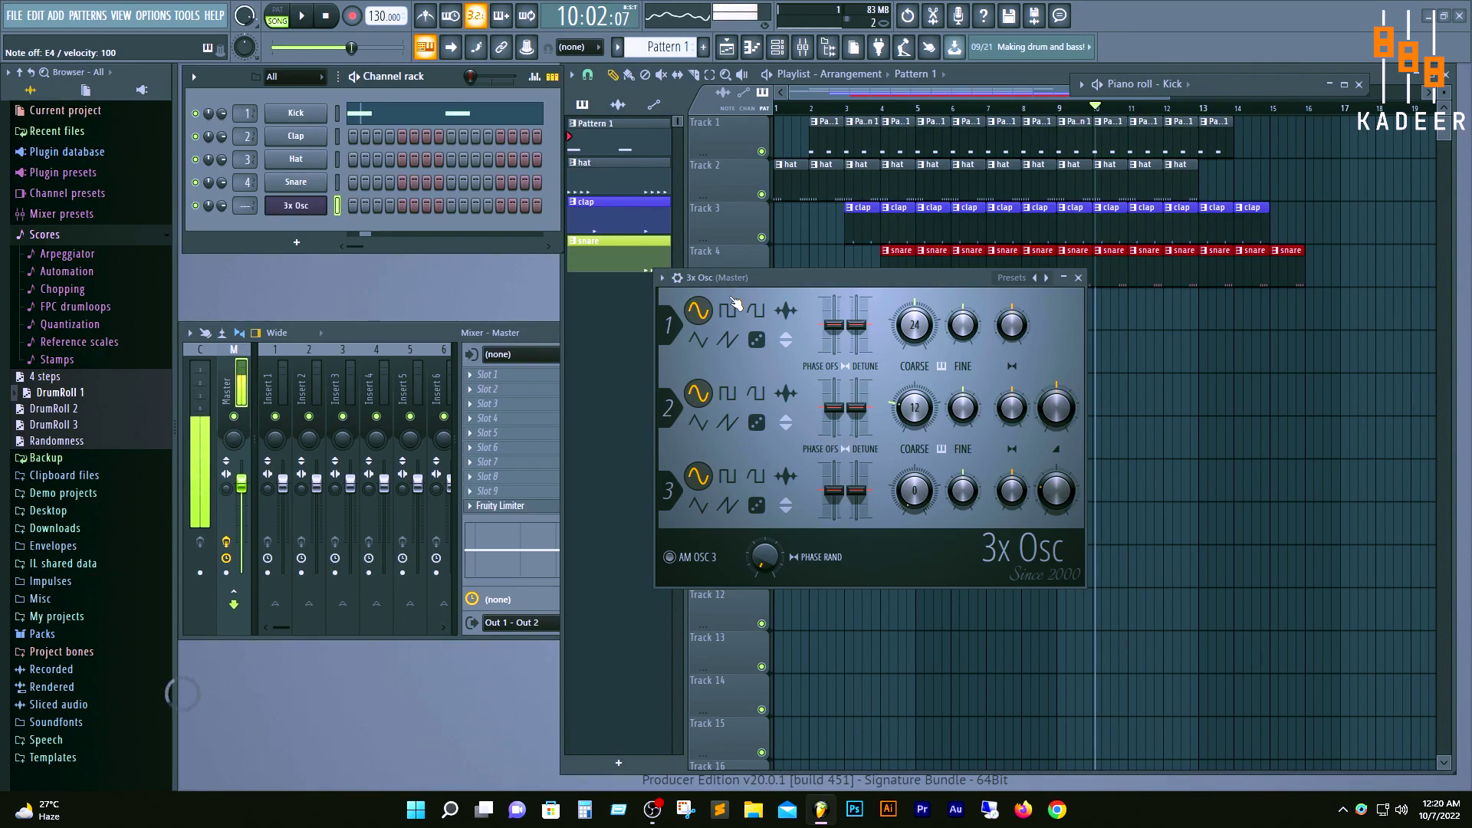
key("v")
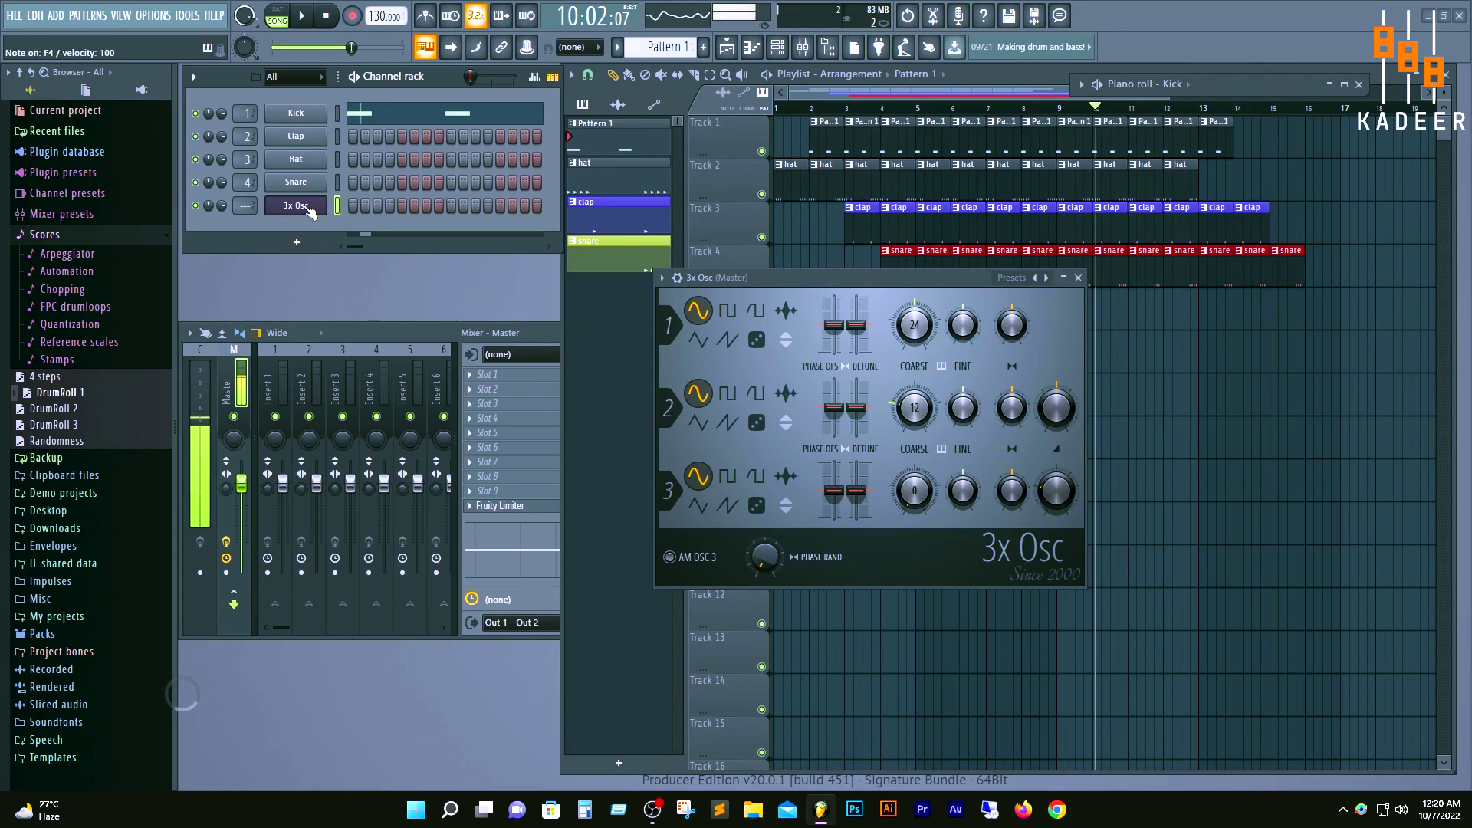
key("n")
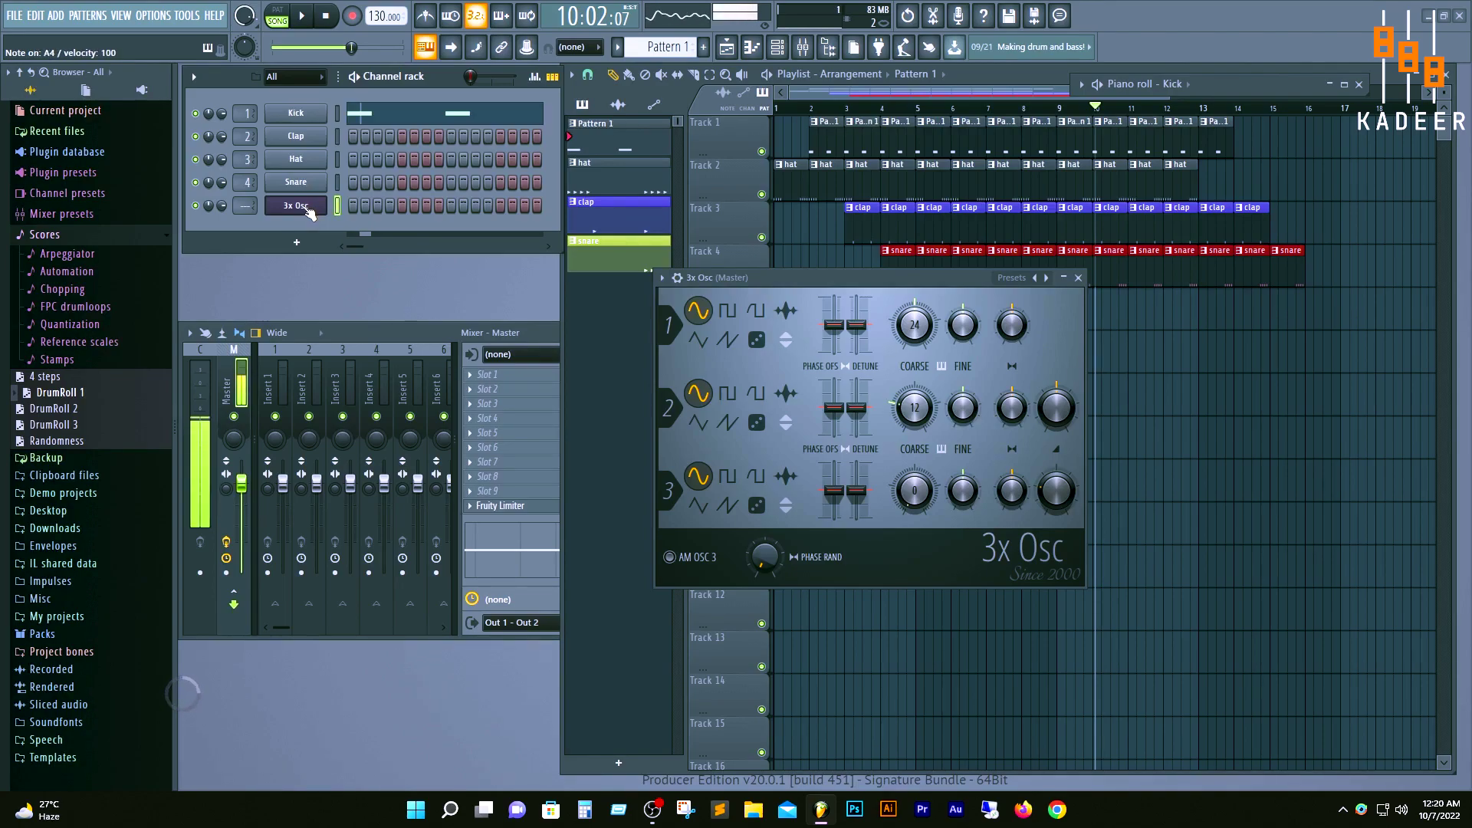
key("z")
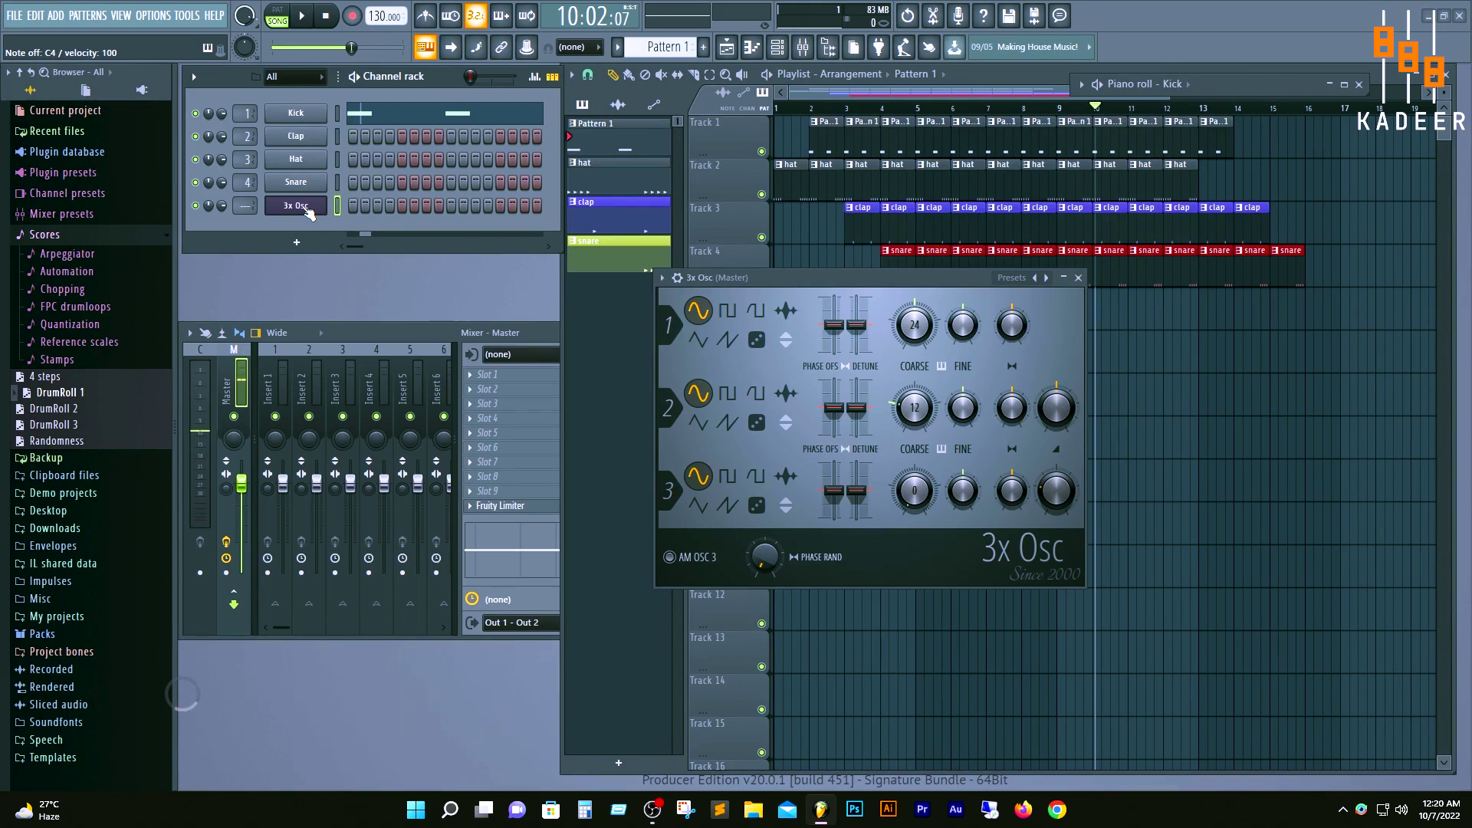
key("s")
key("b")
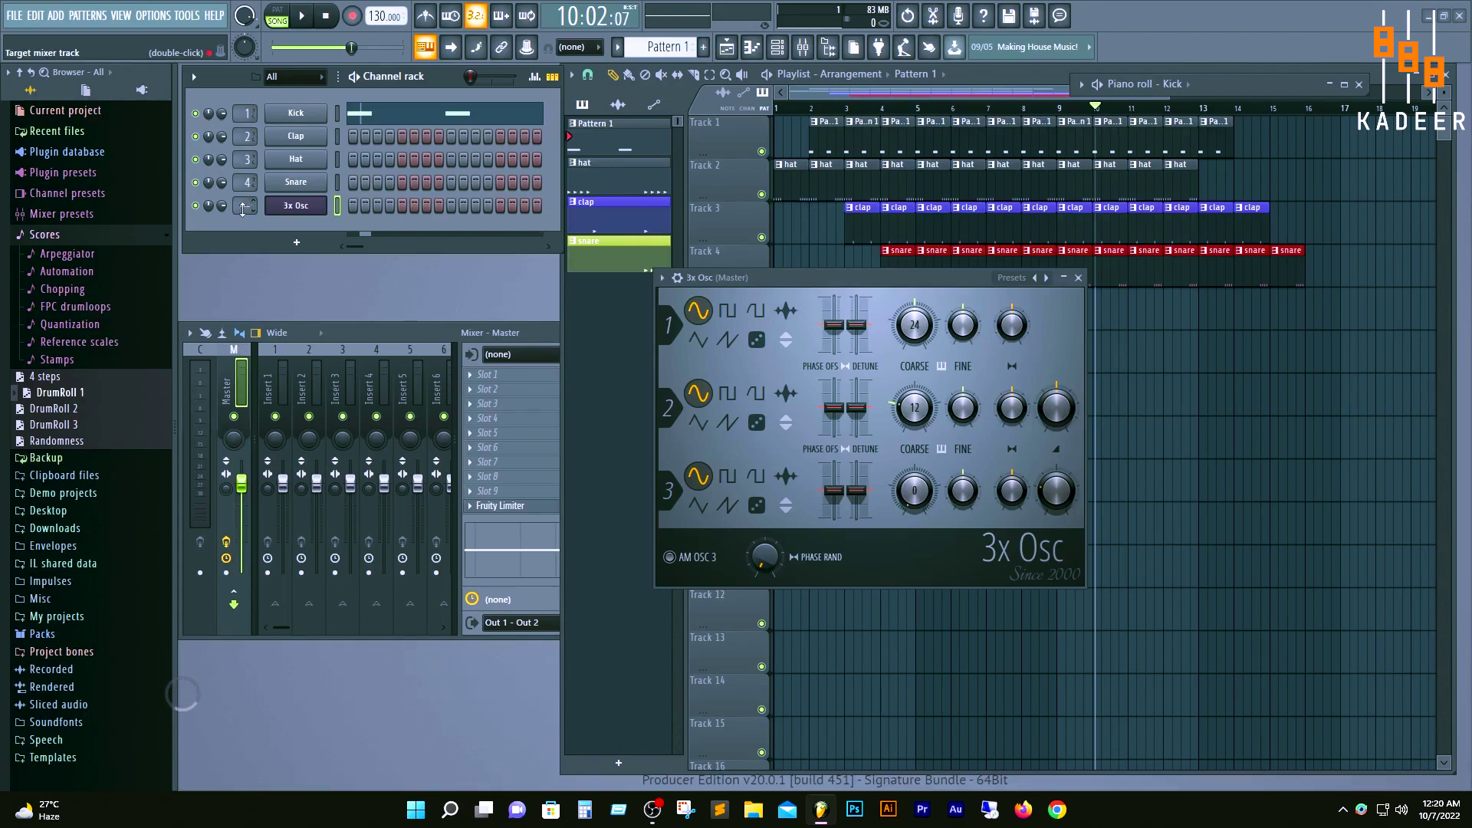
Step: Route the 3x Osc channel to mixer track 5
scroll(243, 205, "up", 2)
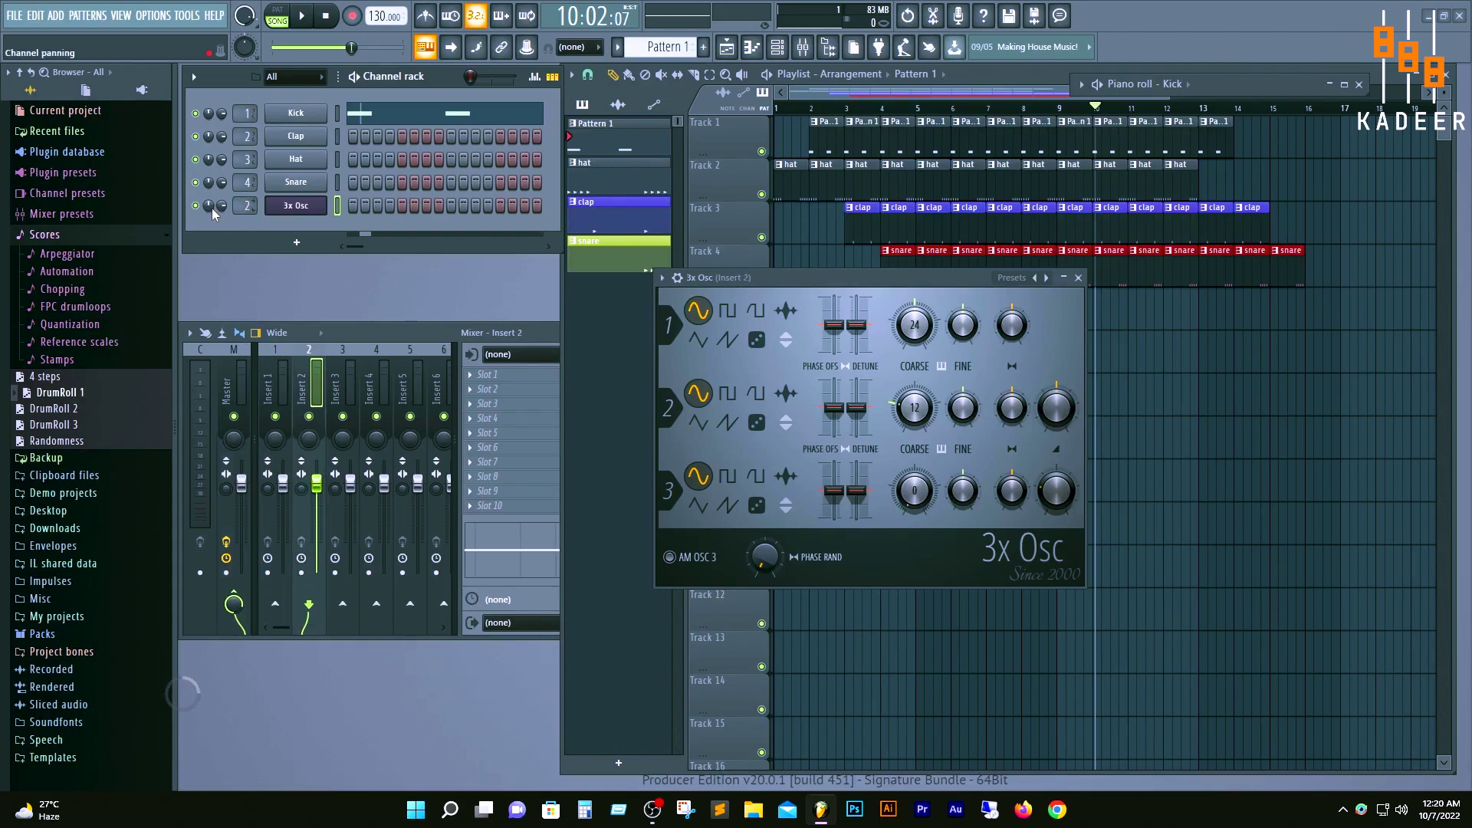
scroll(243, 206, "up", 2)
scroll(243, 206, "up", 1)
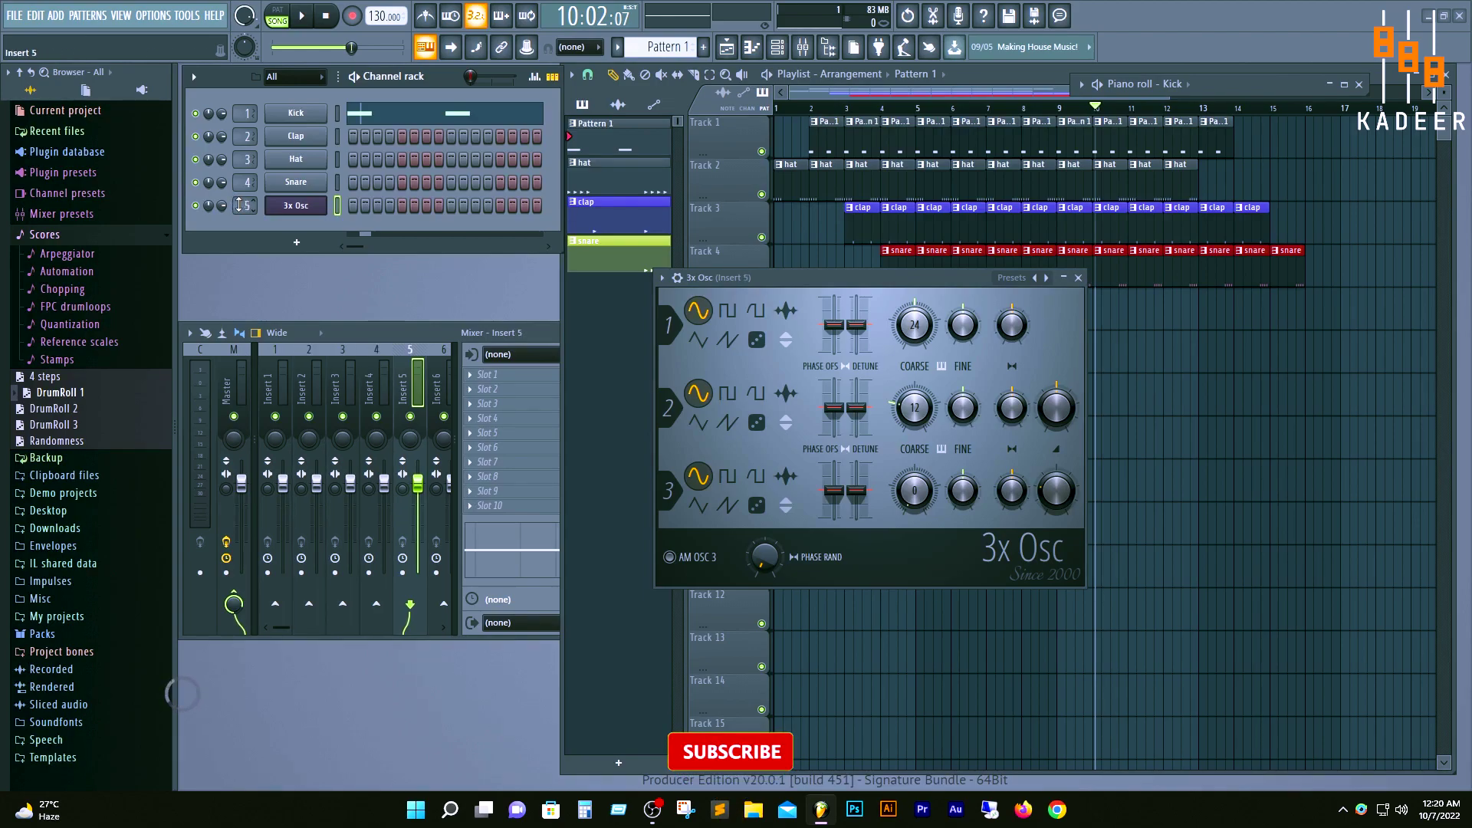
Step: Bring the mixer window in front and widen it to show inserts 1 to 18
left_click(468, 340)
left_click_drag(469, 340, 543, 335)
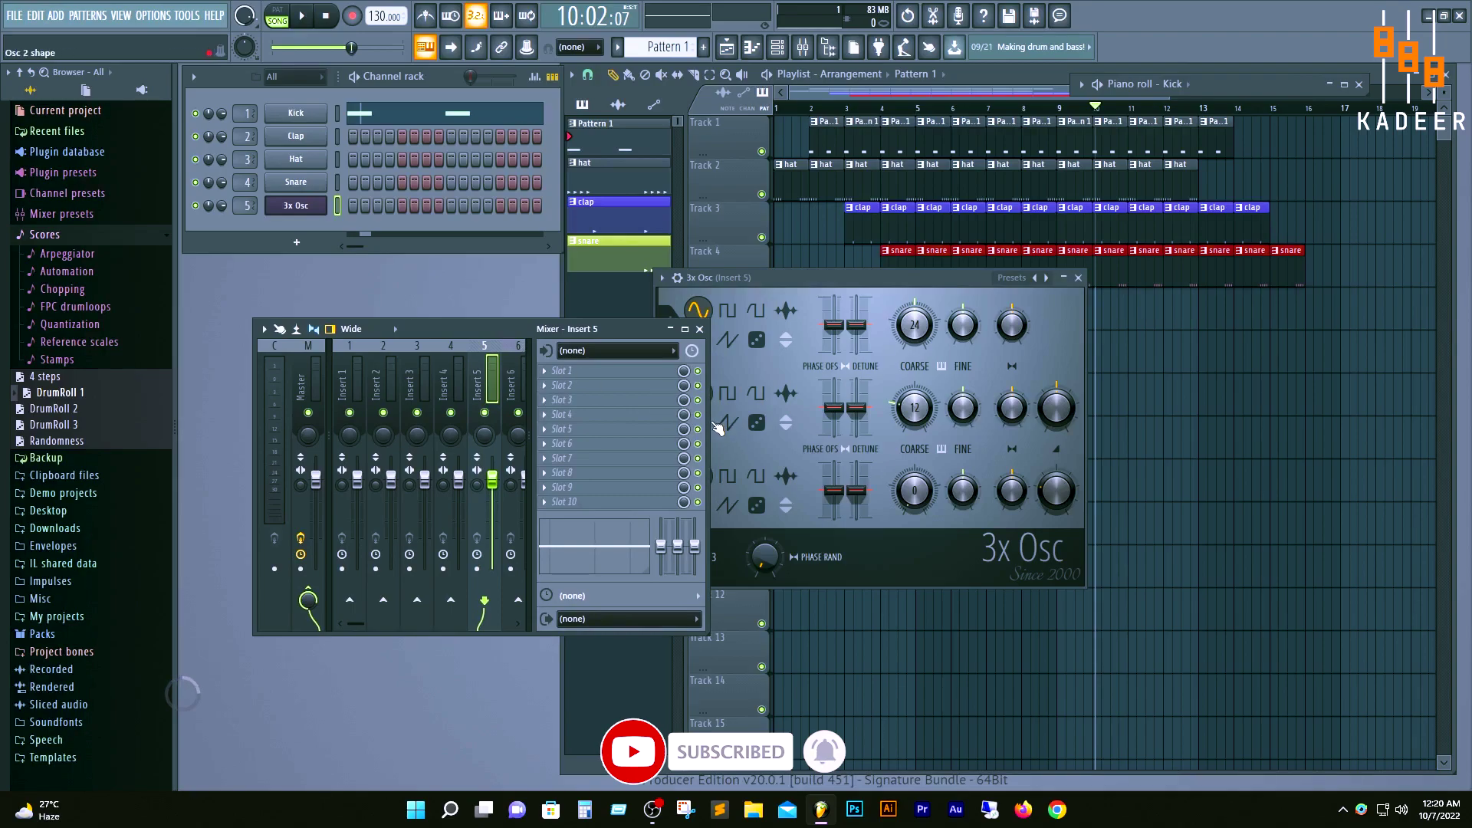
left_click_drag(719, 421, 1065, 421)
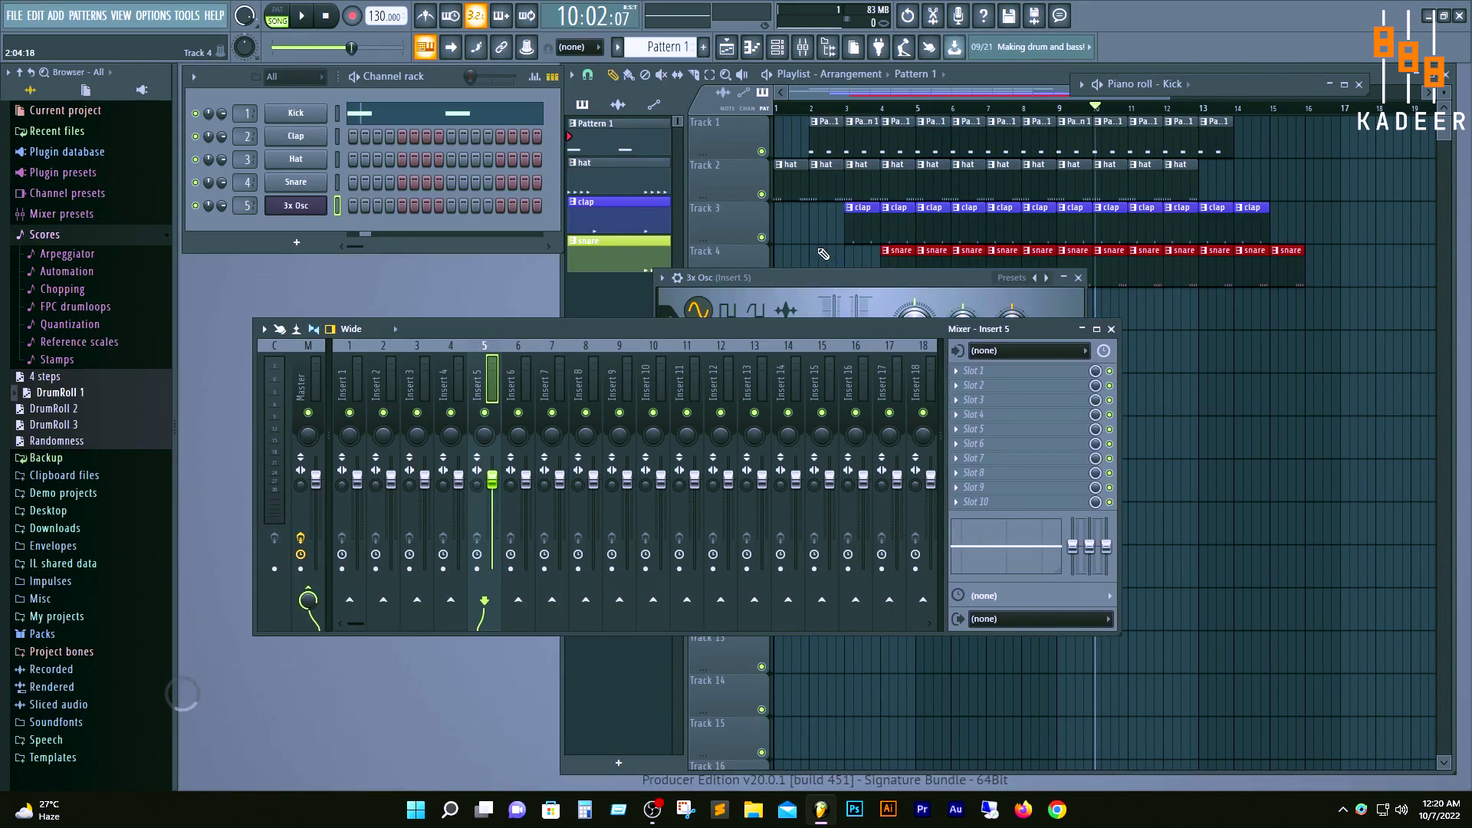
Step: Open the Hat channel's sampler settings
left_click(296, 159)
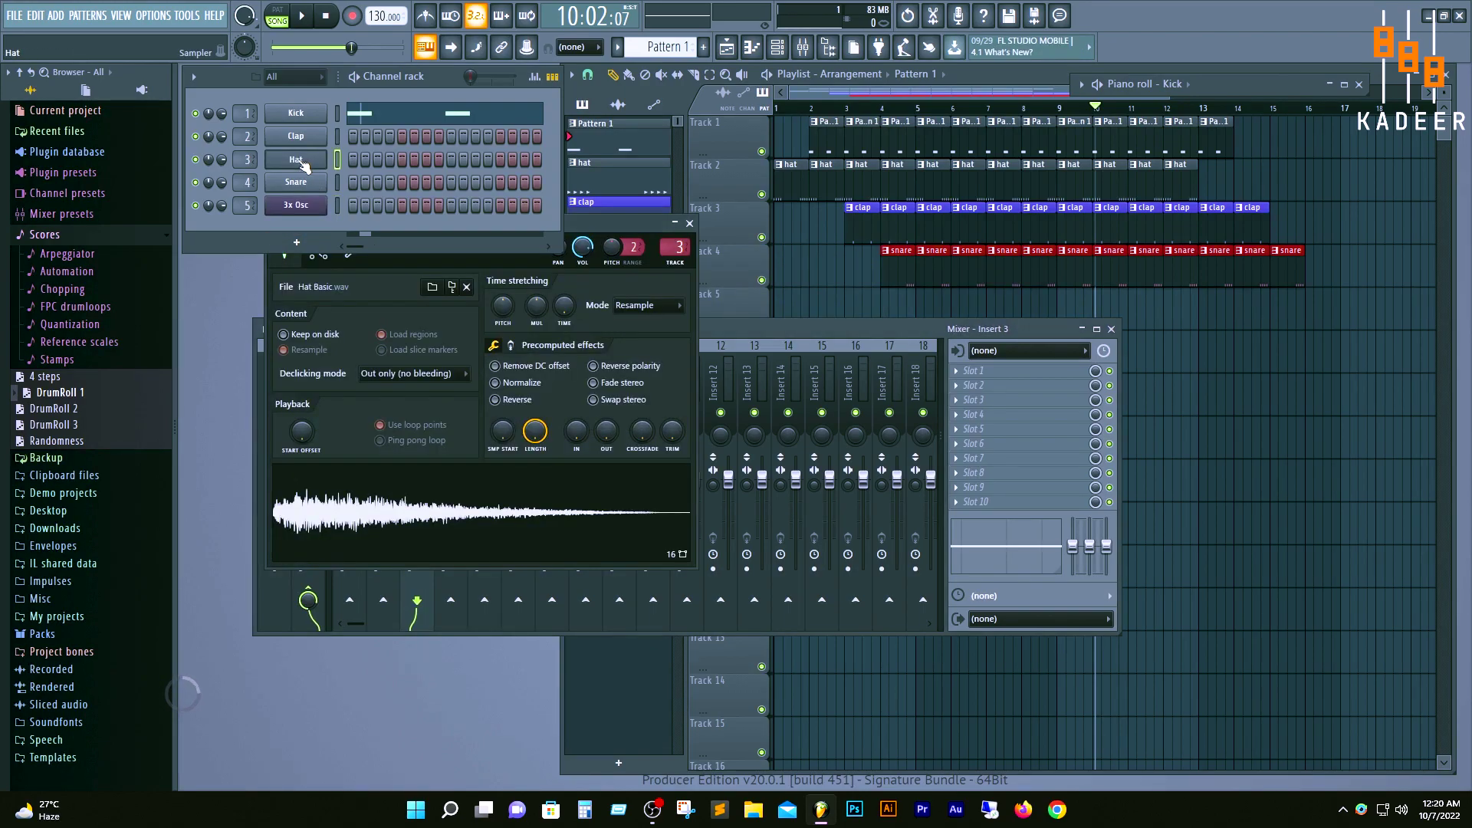
Step: Play the arrangement while raising the mixer's Insert 3 fader to match the neighbouring inserts, and stop playback
left_click(745, 325)
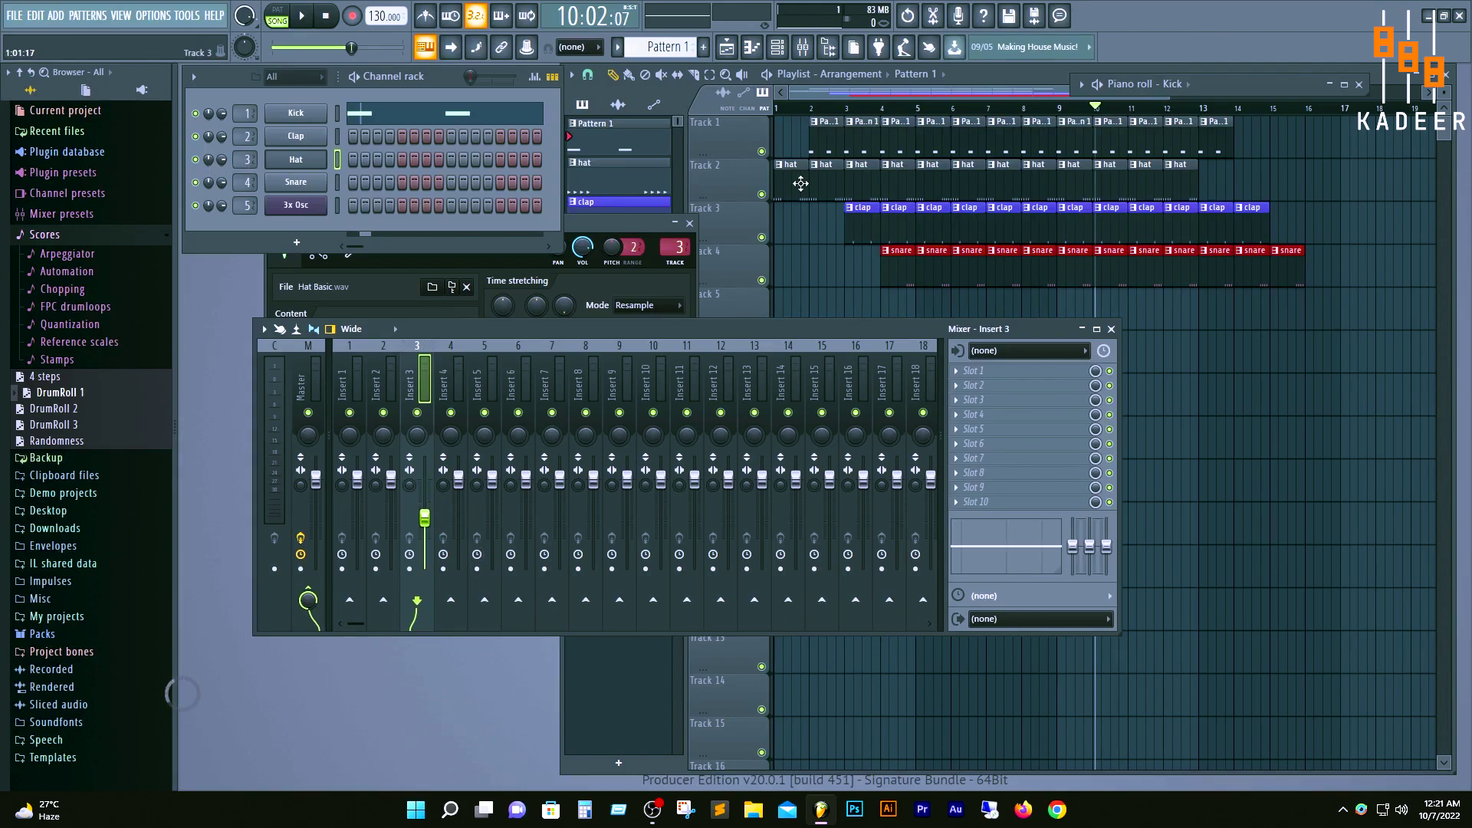
left_click(310, 16)
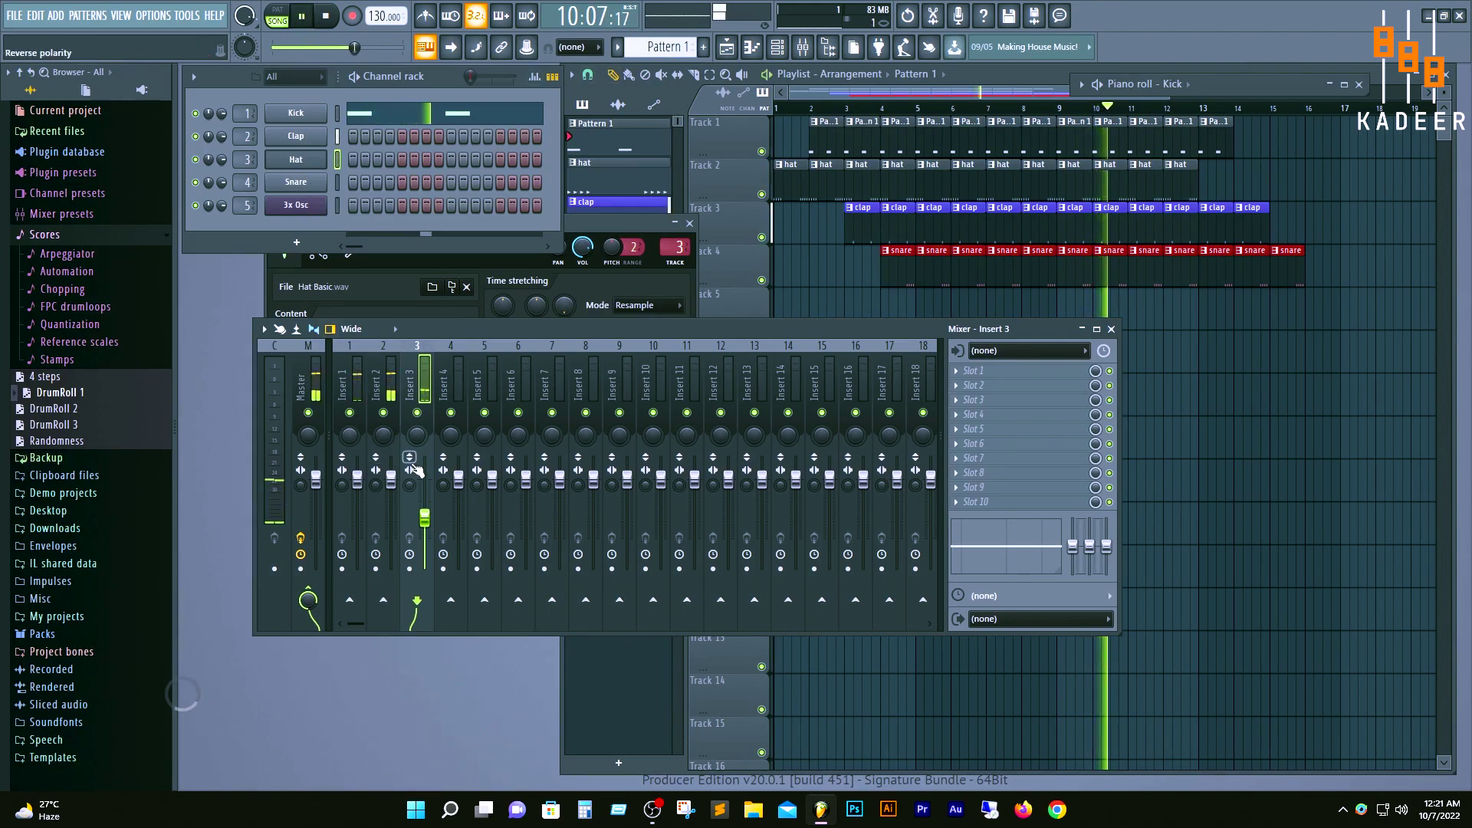
left_click_drag(424, 519, 357, 480)
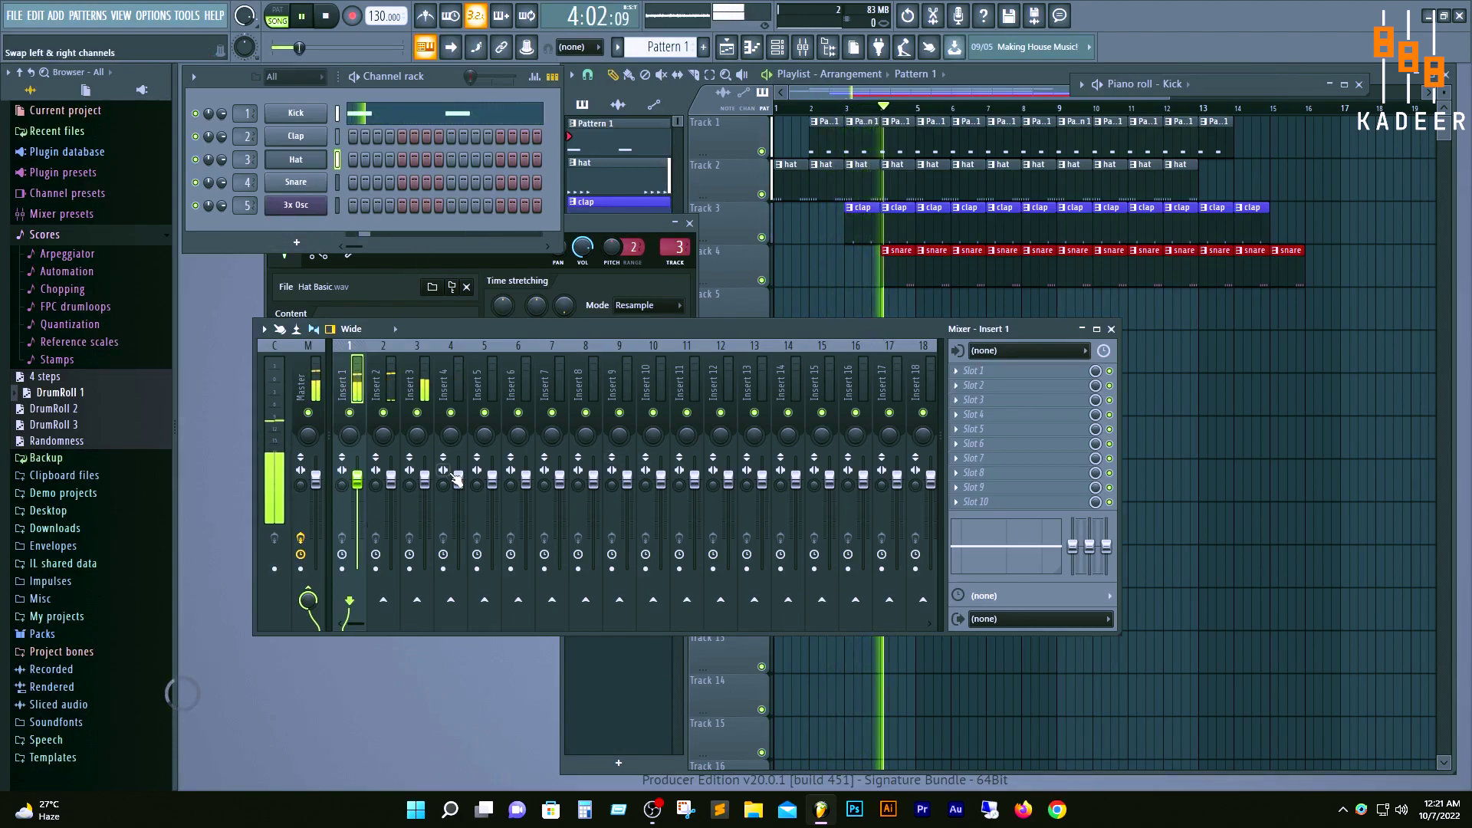
mouse_move(424, 479)
left_mouse_down()
mouse_move(424, 528)
mouse_move(424, 480)
left_mouse_up()
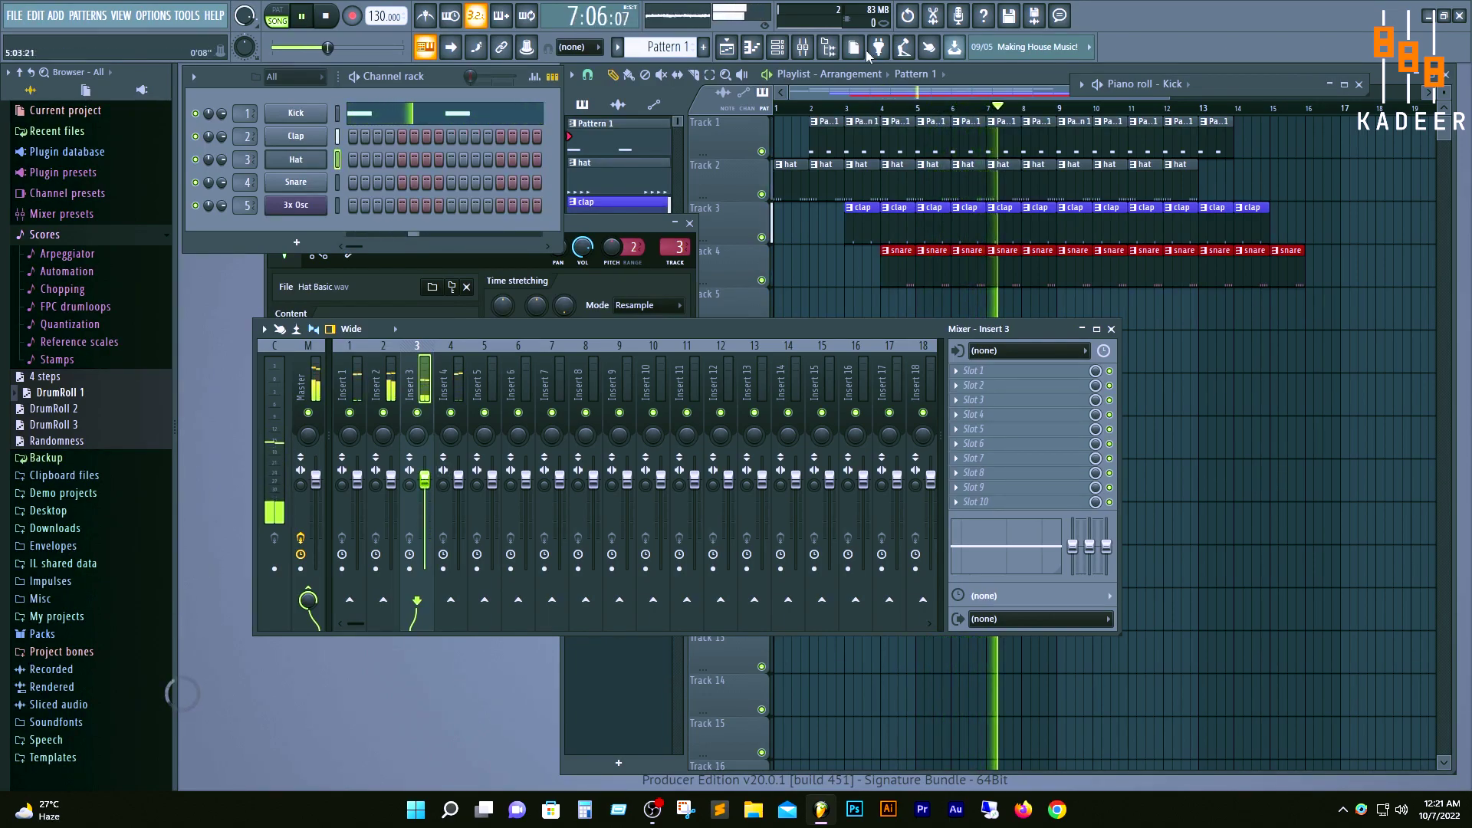
left_click(304, 23)
Step: Move the mixer window clear of the playlist's pattern list, and close the Hat sampler and Kick piano roll windows
left_click_drag(863, 328, 767, 351)
left_click_drag(613, 219, 721, 262)
left_click(797, 267)
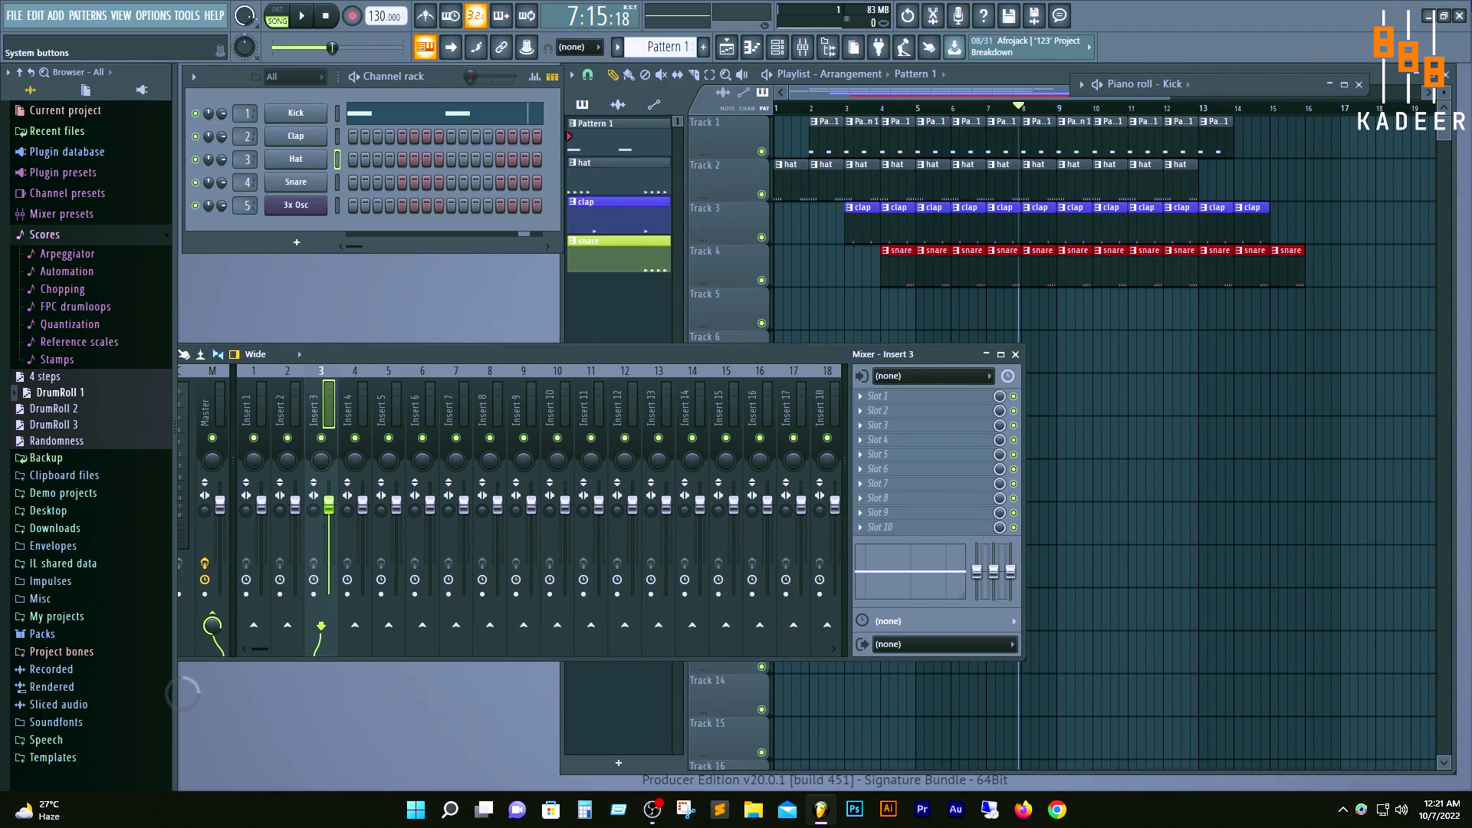
left_click(1360, 85)
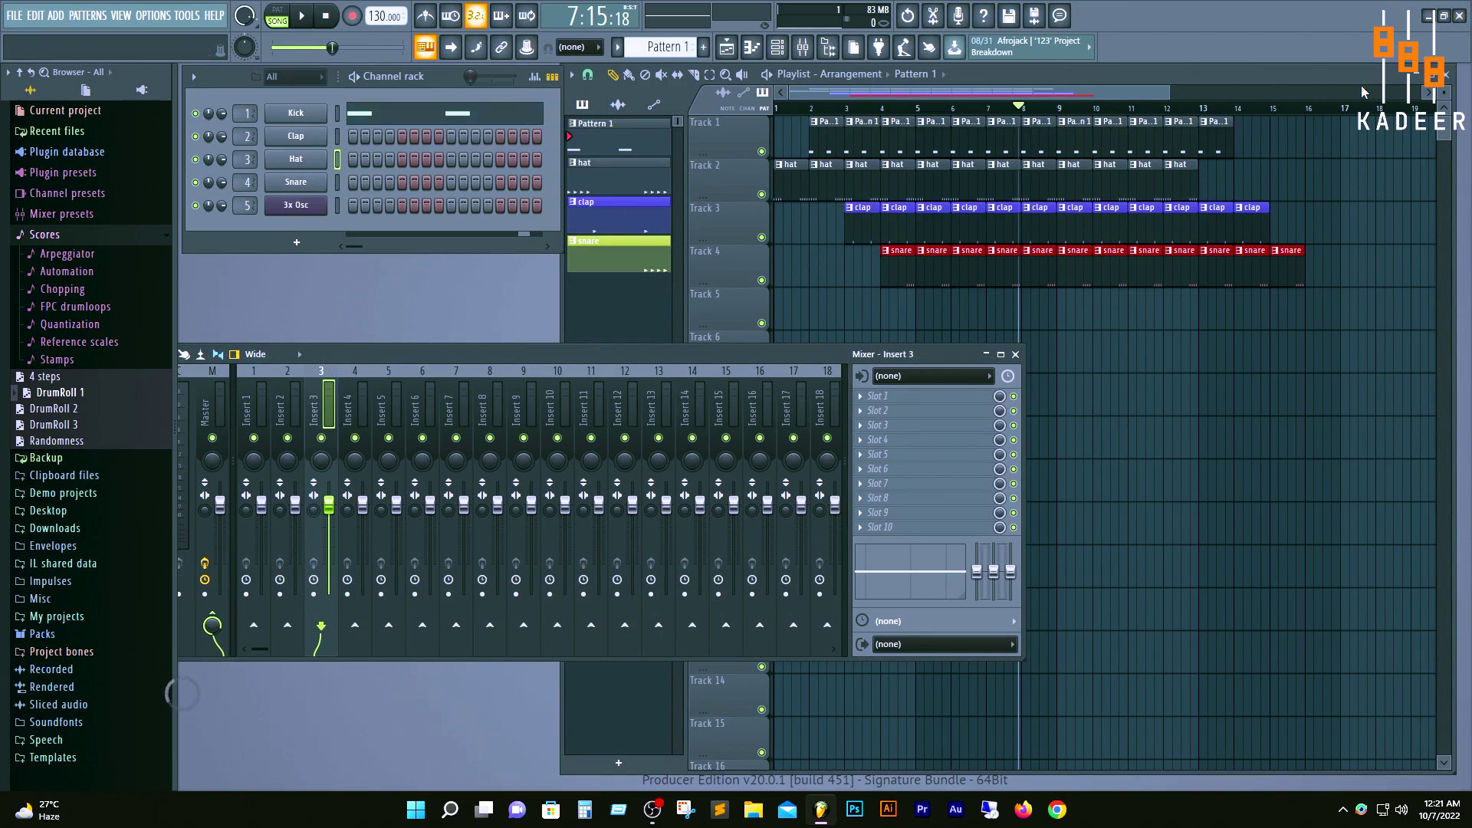